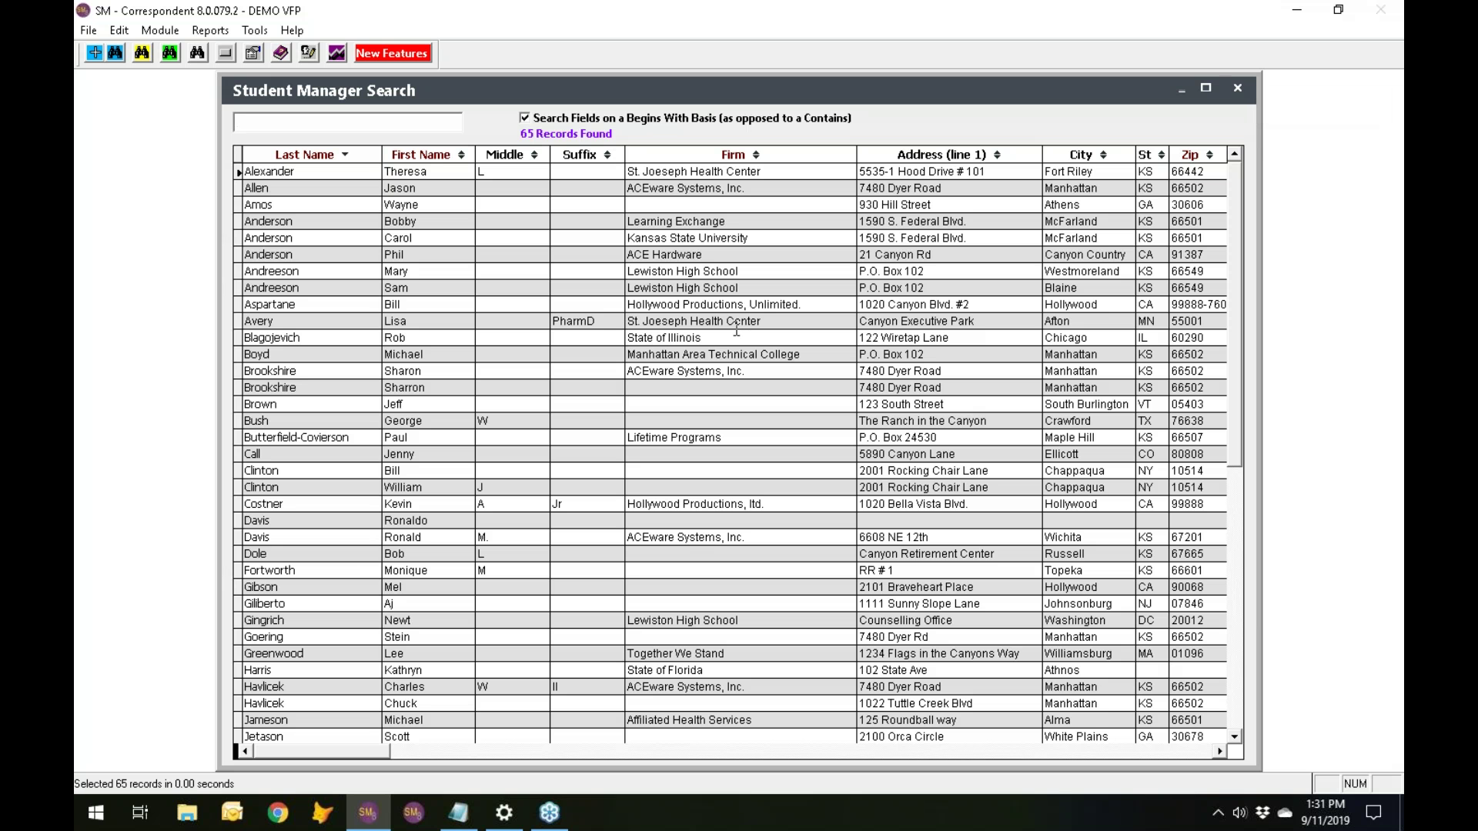
Open the name record for the State of Illinois contact, clear its Active status and close the record.
{"action": "double_click", "coordinate": [328, 339]}
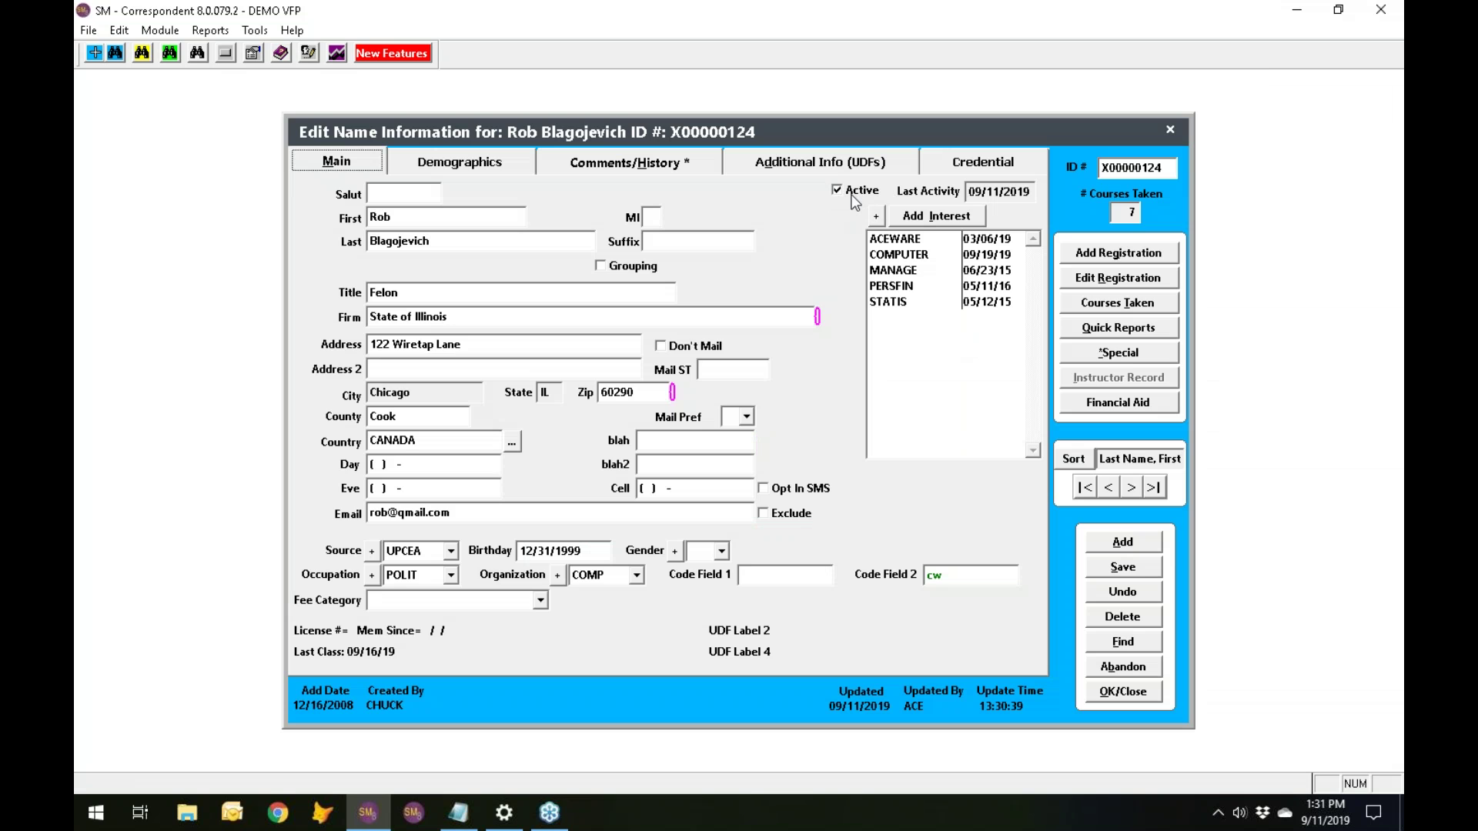
{"action": "left_click", "coordinate": [839, 194]}
{"action": "left_click", "coordinate": [1123, 692]}
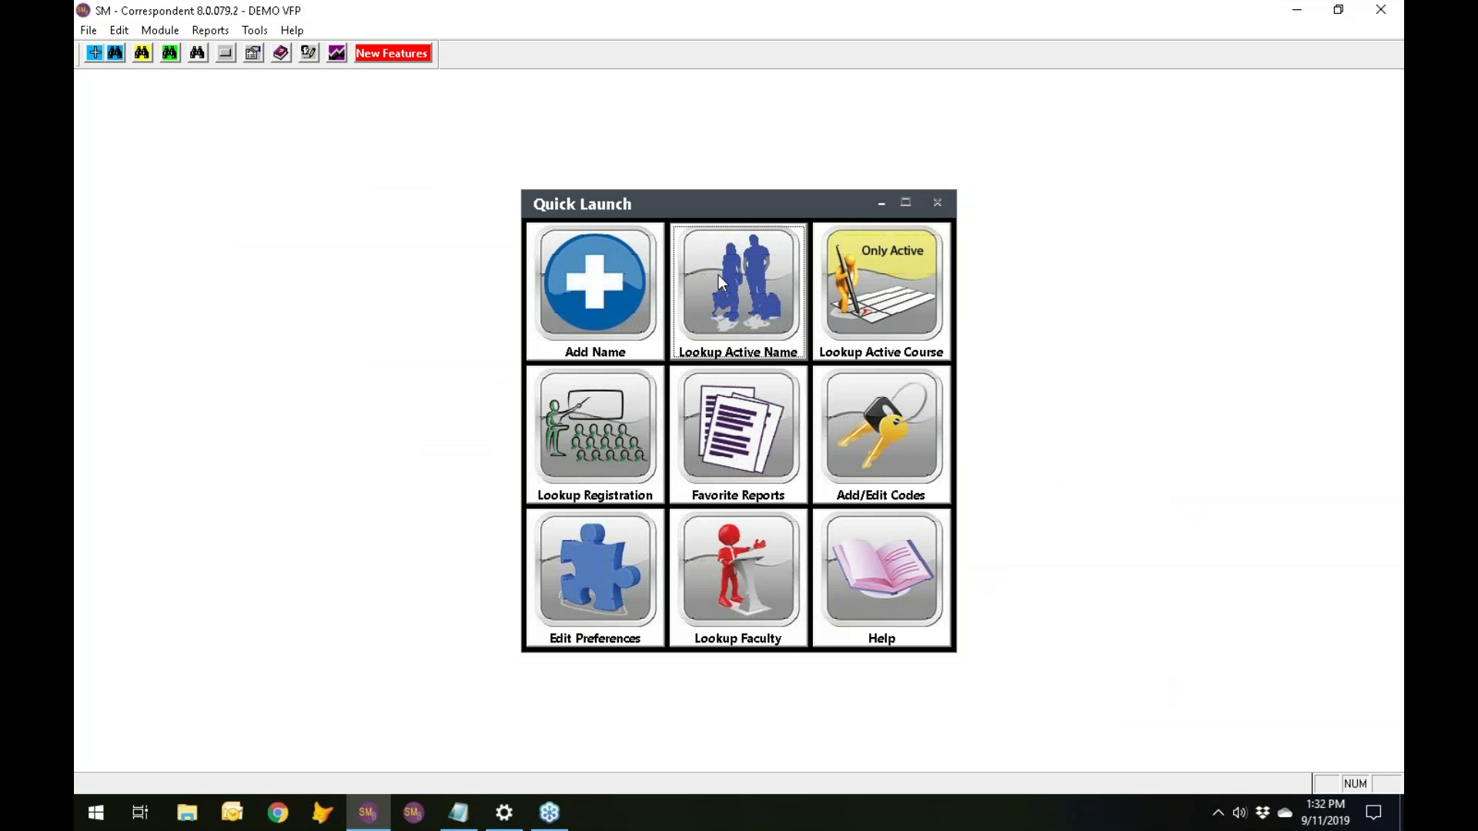
Check the active-name lookup and the all-names lookup for the State of Illinois contact, closing each list.
{"action": "left_click", "coordinate": [742, 321]}
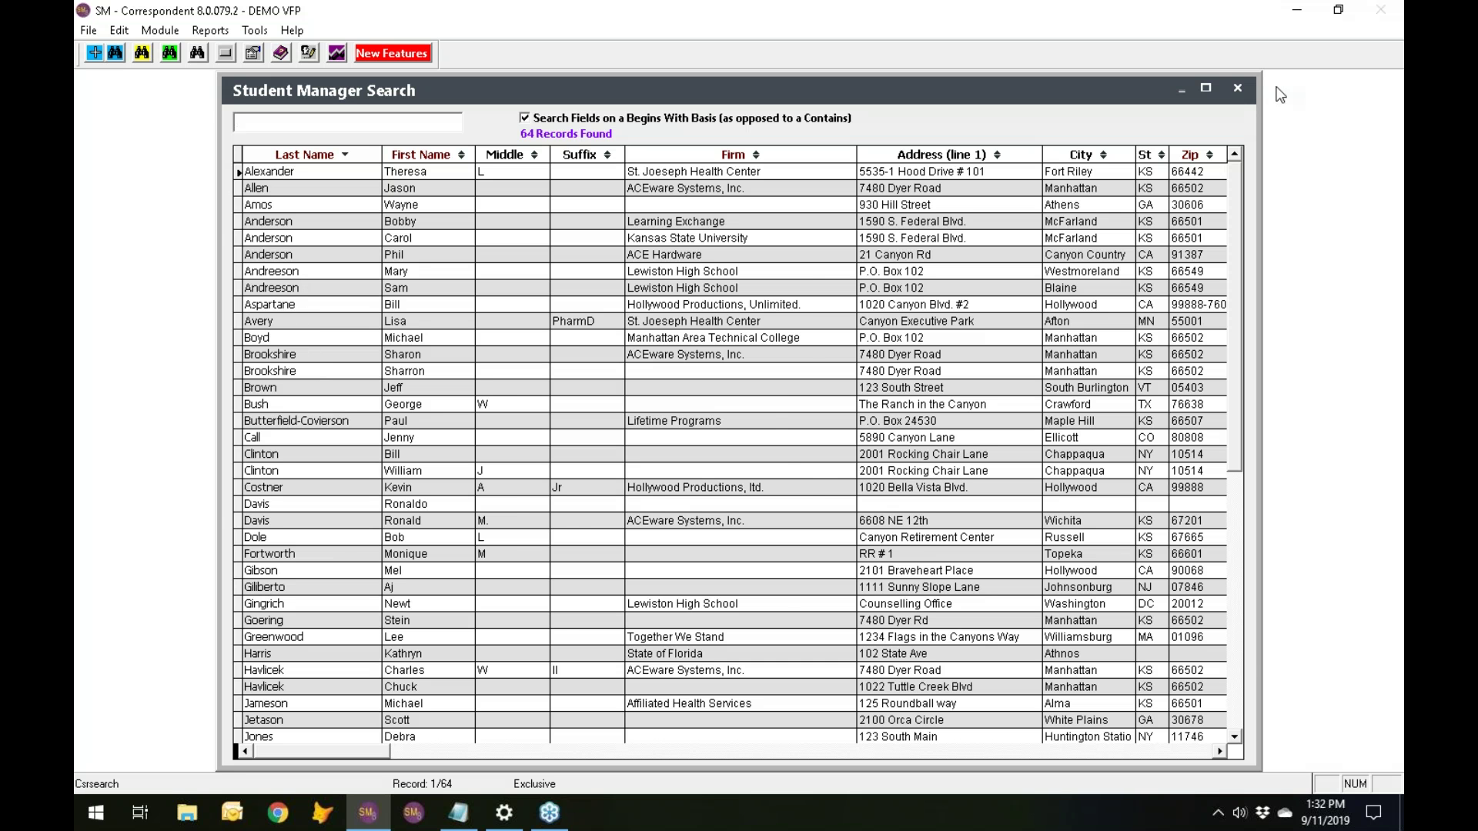
{"action": "left_click", "coordinate": [1237, 88]}
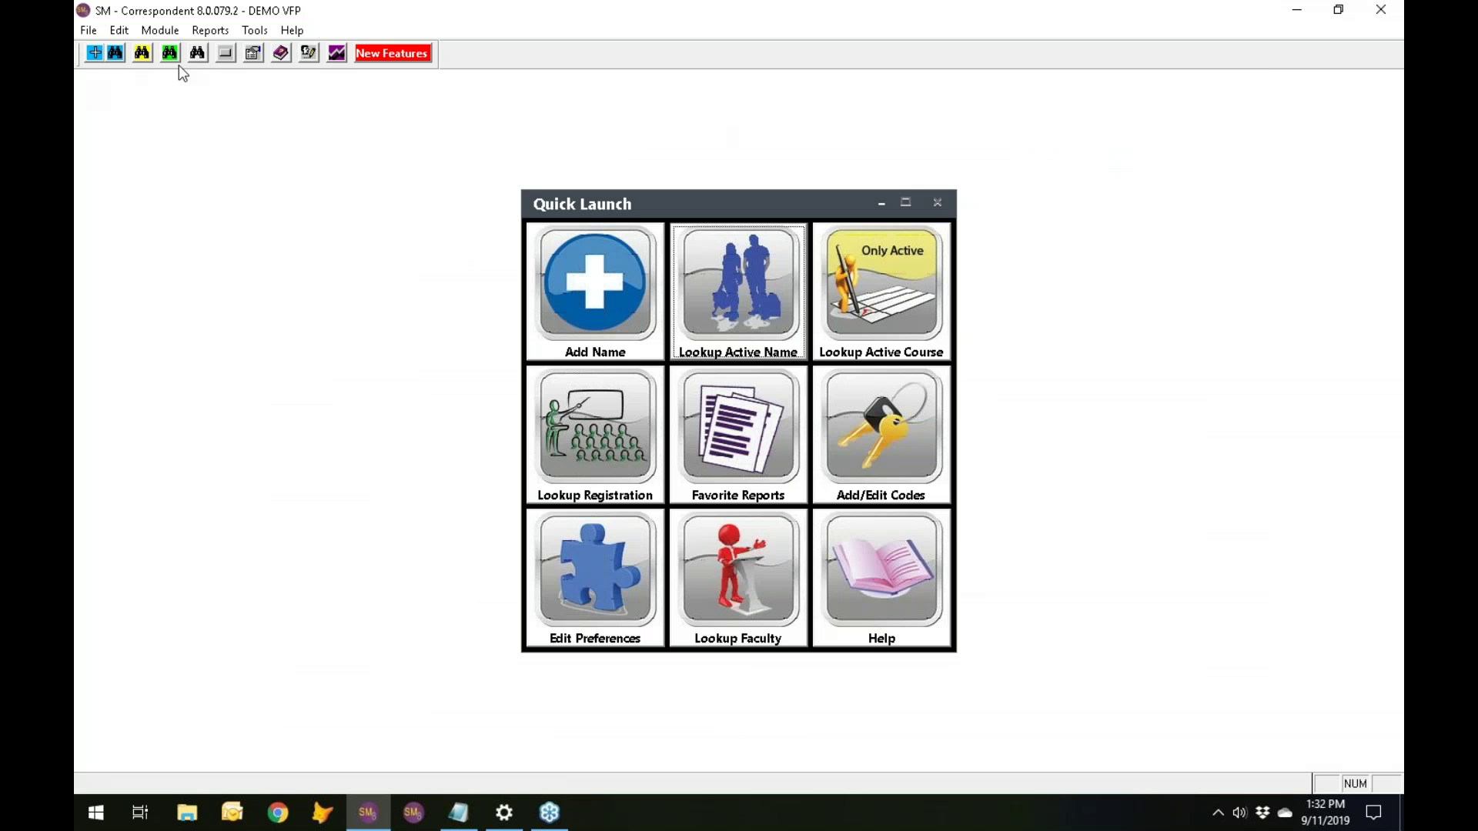
{"action": "left_click", "coordinate": [159, 30]}
{"action": "mouse_move", "coordinate": [169, 51]}
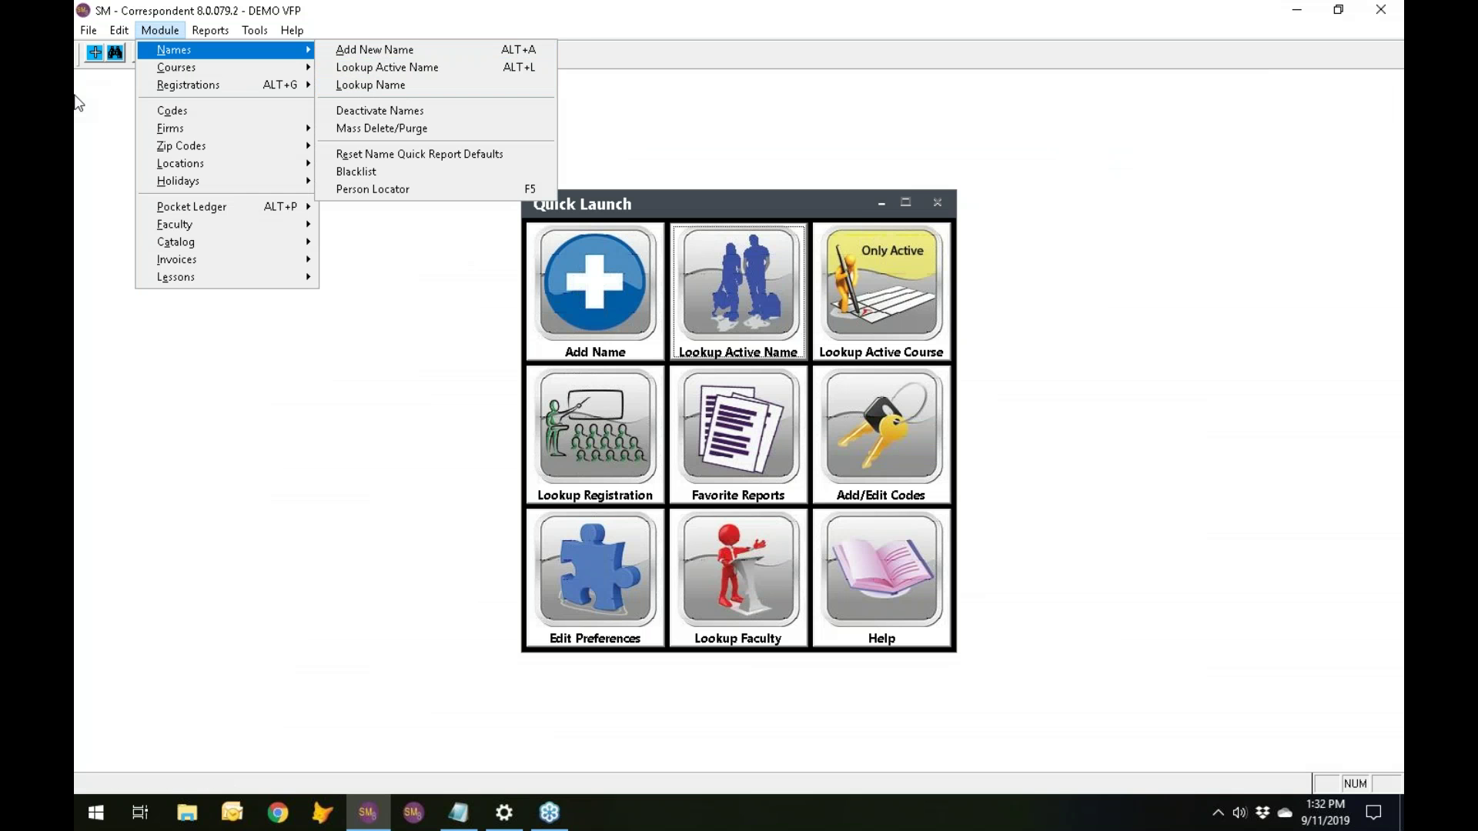
{"action": "left_click", "coordinate": [114, 53]}
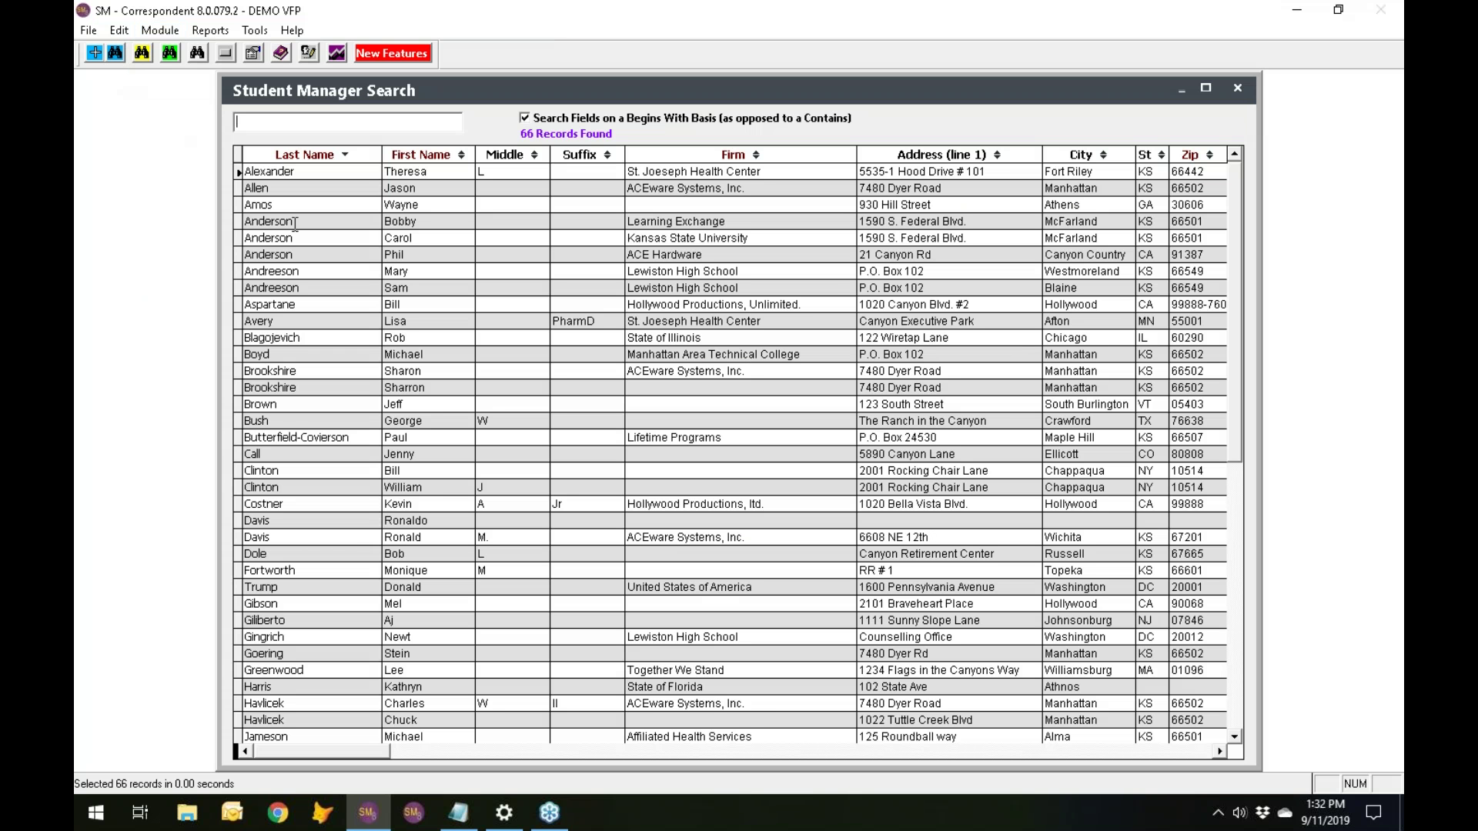
{"action": "left_click", "coordinate": [303, 338]}
{"action": "left_click", "coordinate": [1237, 88]}
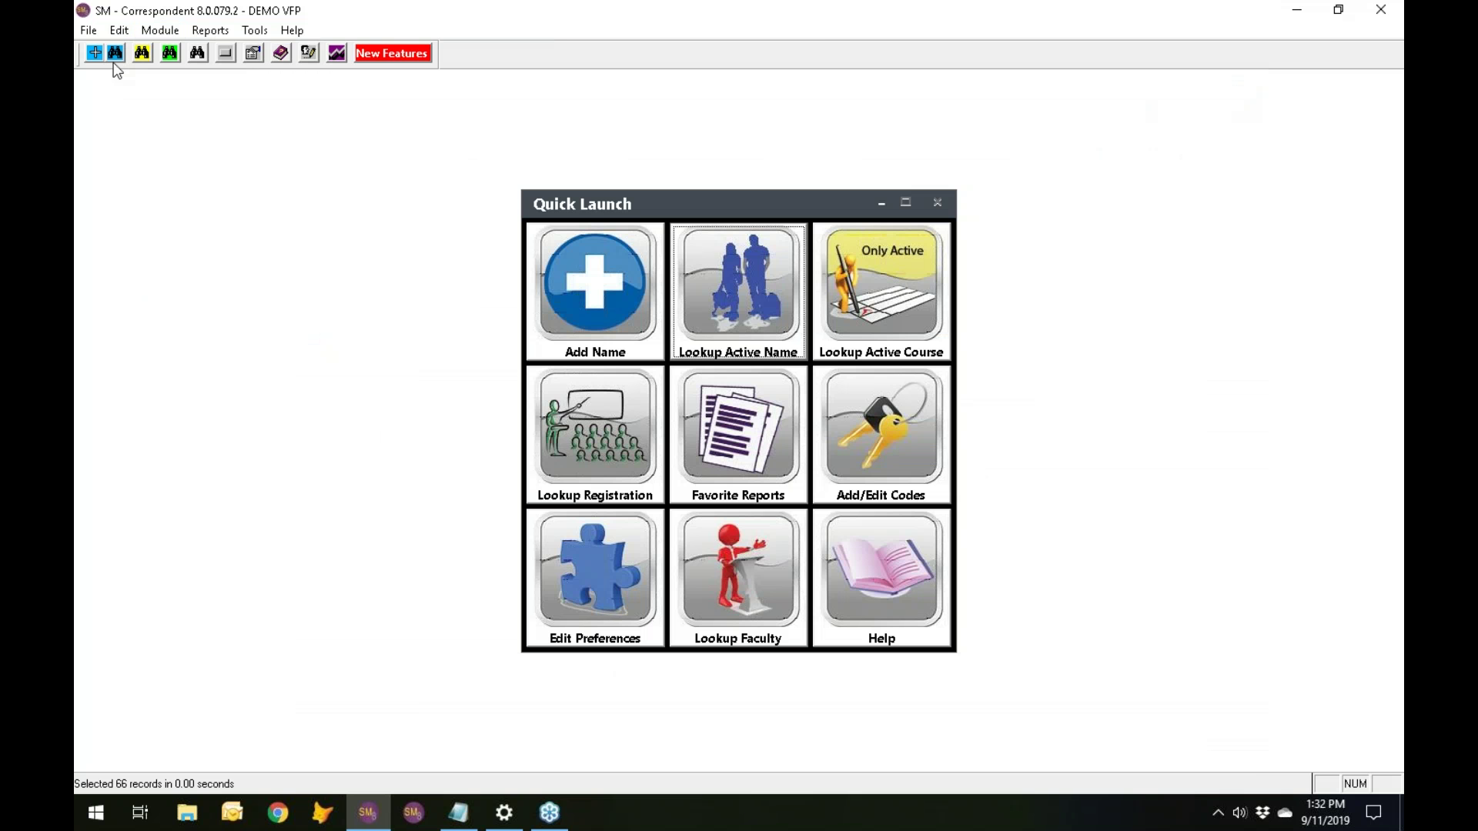
Run the demographics Mailing Labels report with the All Names query, examine both preview pages and close the preview.
{"action": "left_click", "coordinate": [218, 32]}
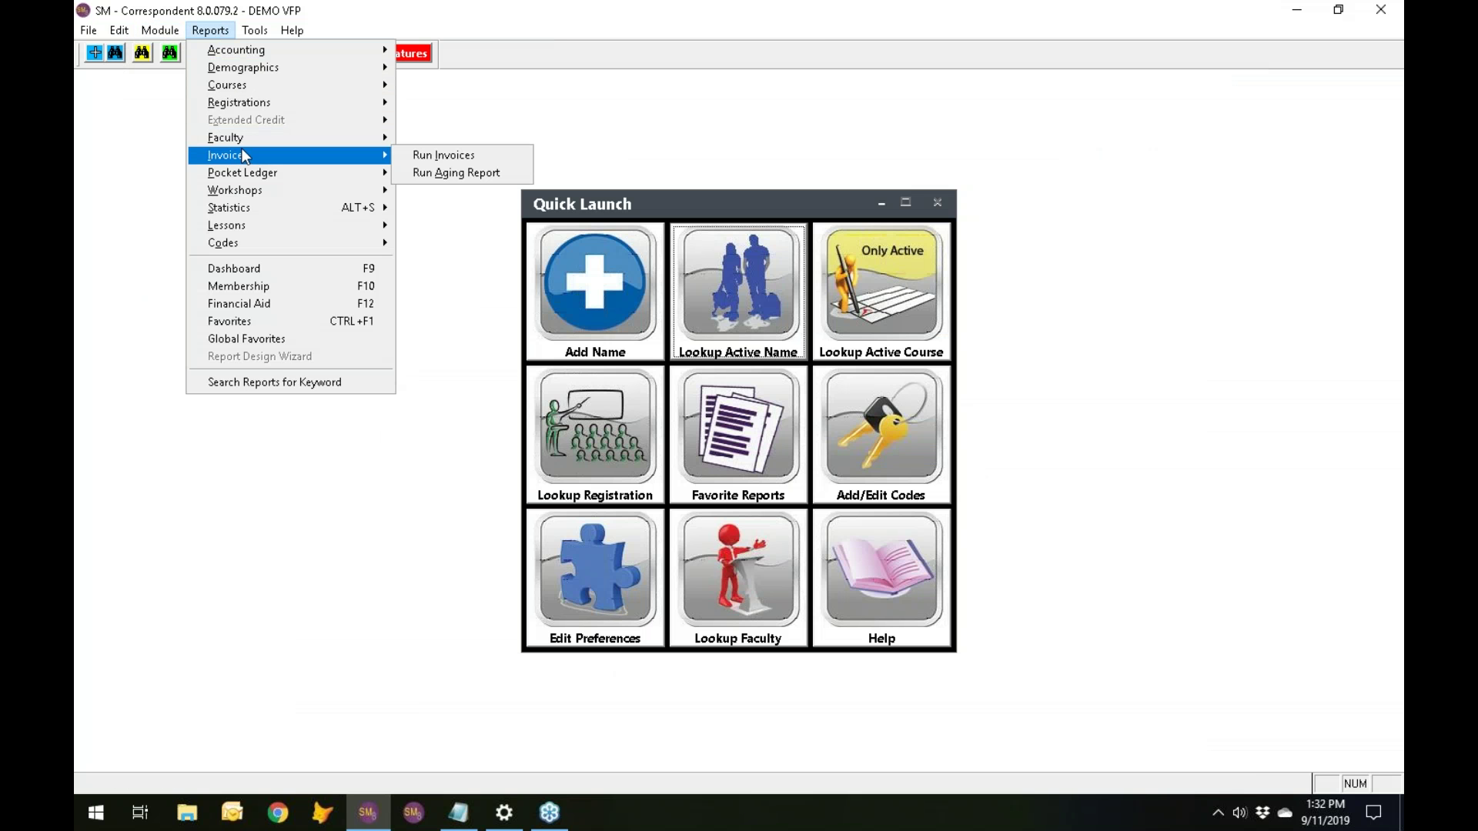
{"action": "mouse_move", "coordinate": [248, 72]}
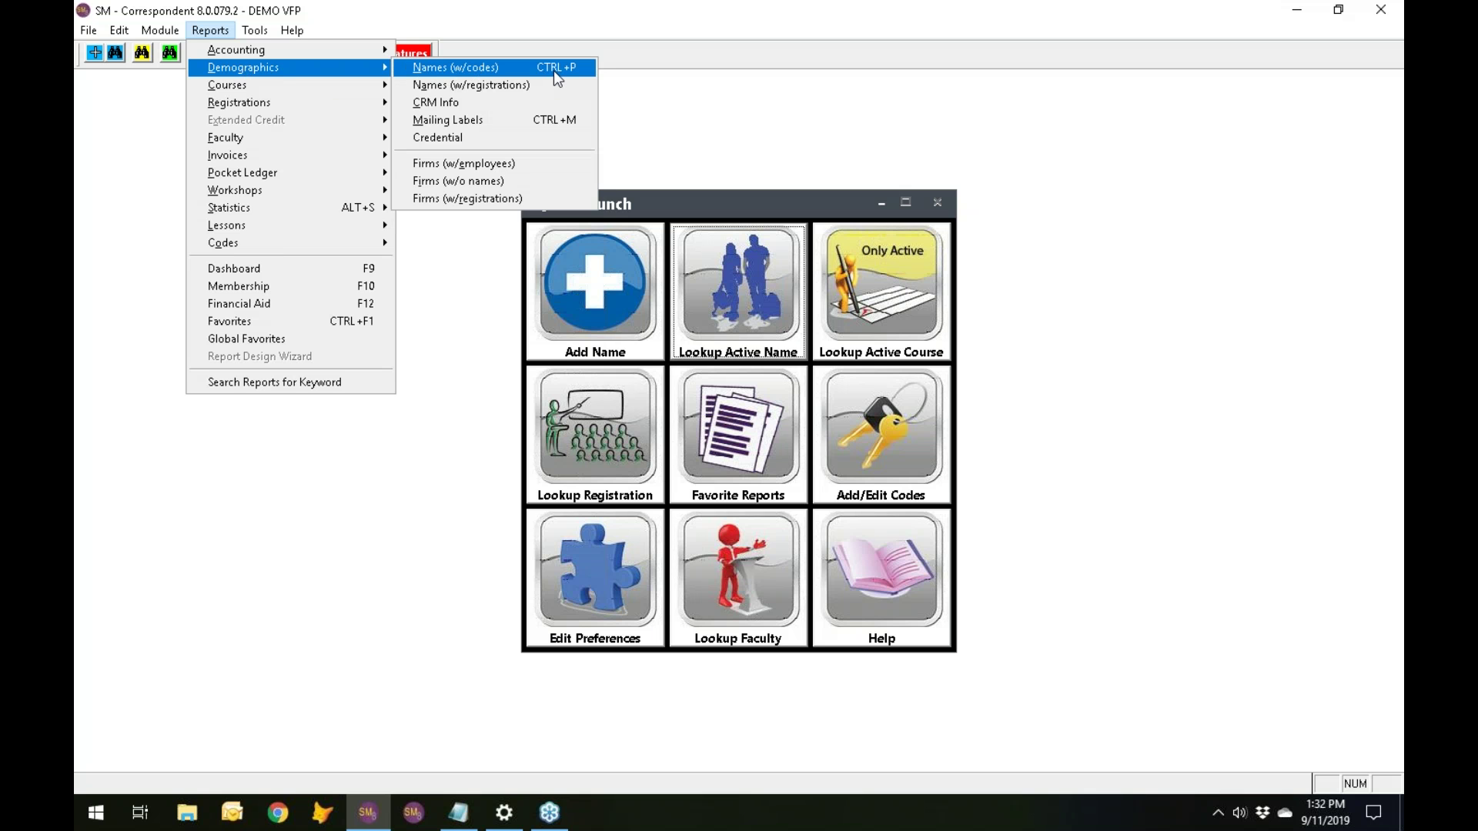
{"action": "left_click", "coordinate": [524, 126]}
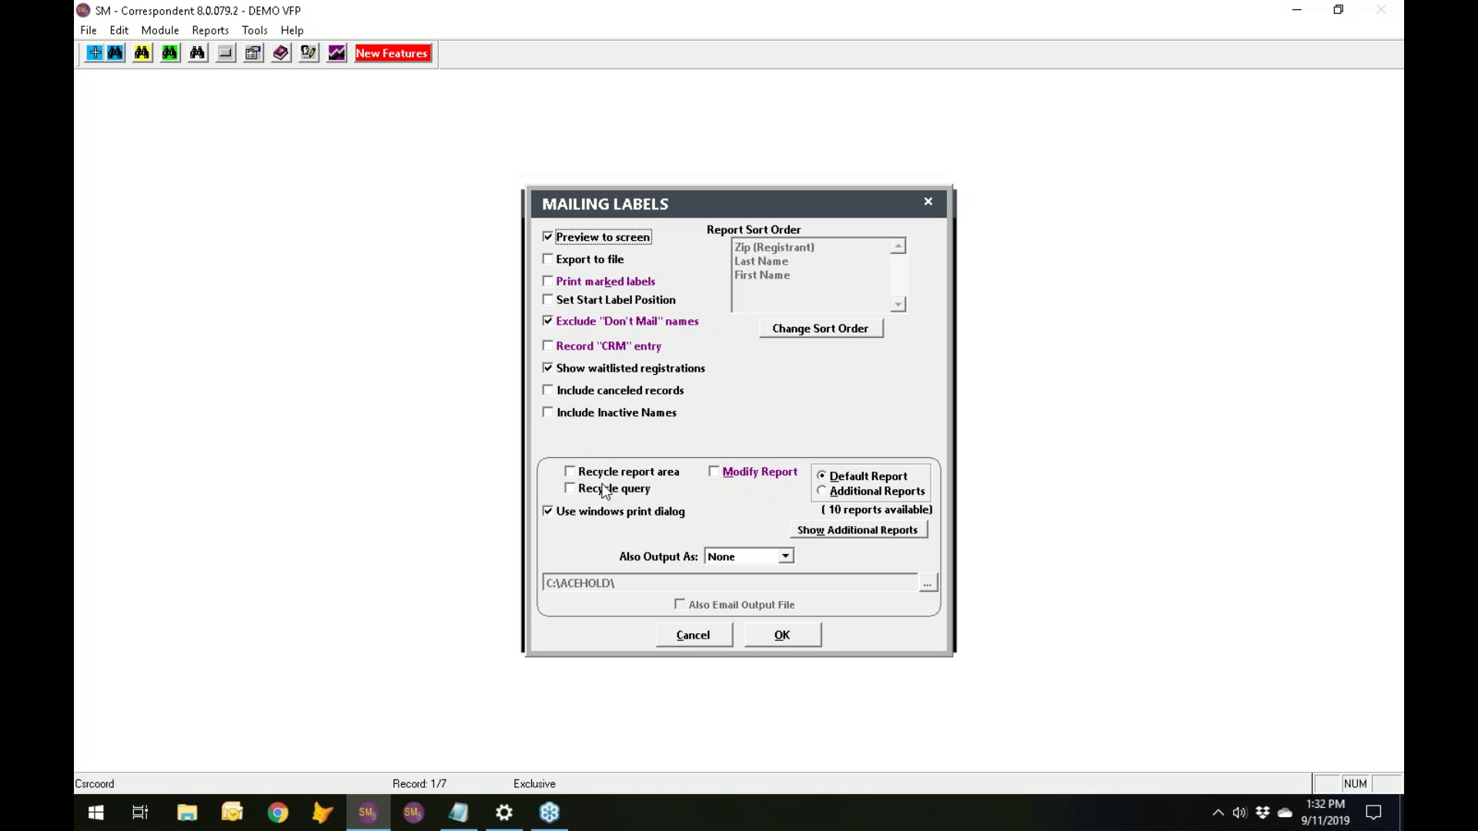
{"action": "left_click", "coordinate": [797, 634]}
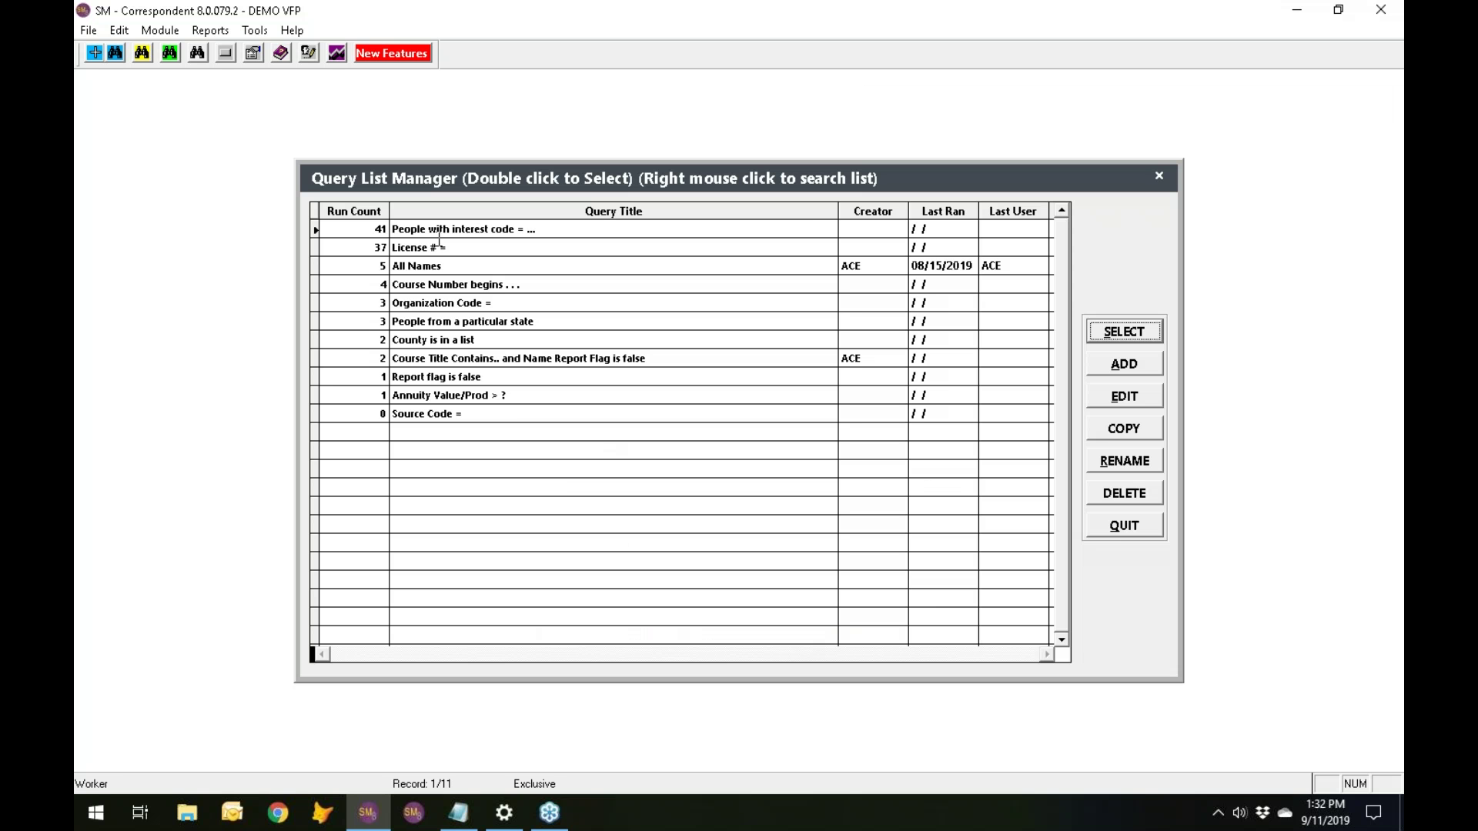
{"action": "left_click", "coordinate": [455, 260]}
{"action": "left_click", "coordinate": [1118, 336]}
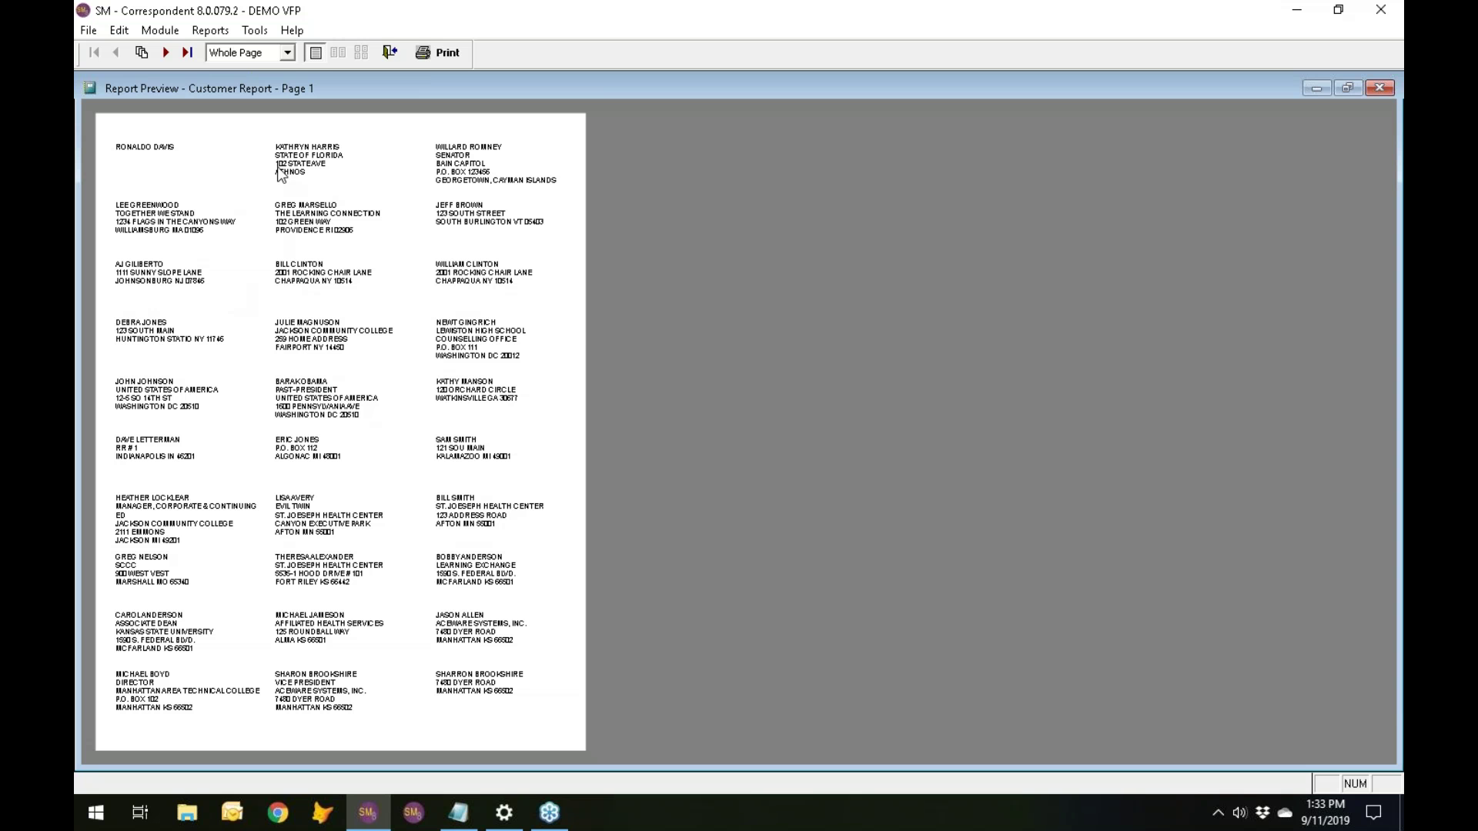
{"action": "left_click", "coordinate": [165, 52]}
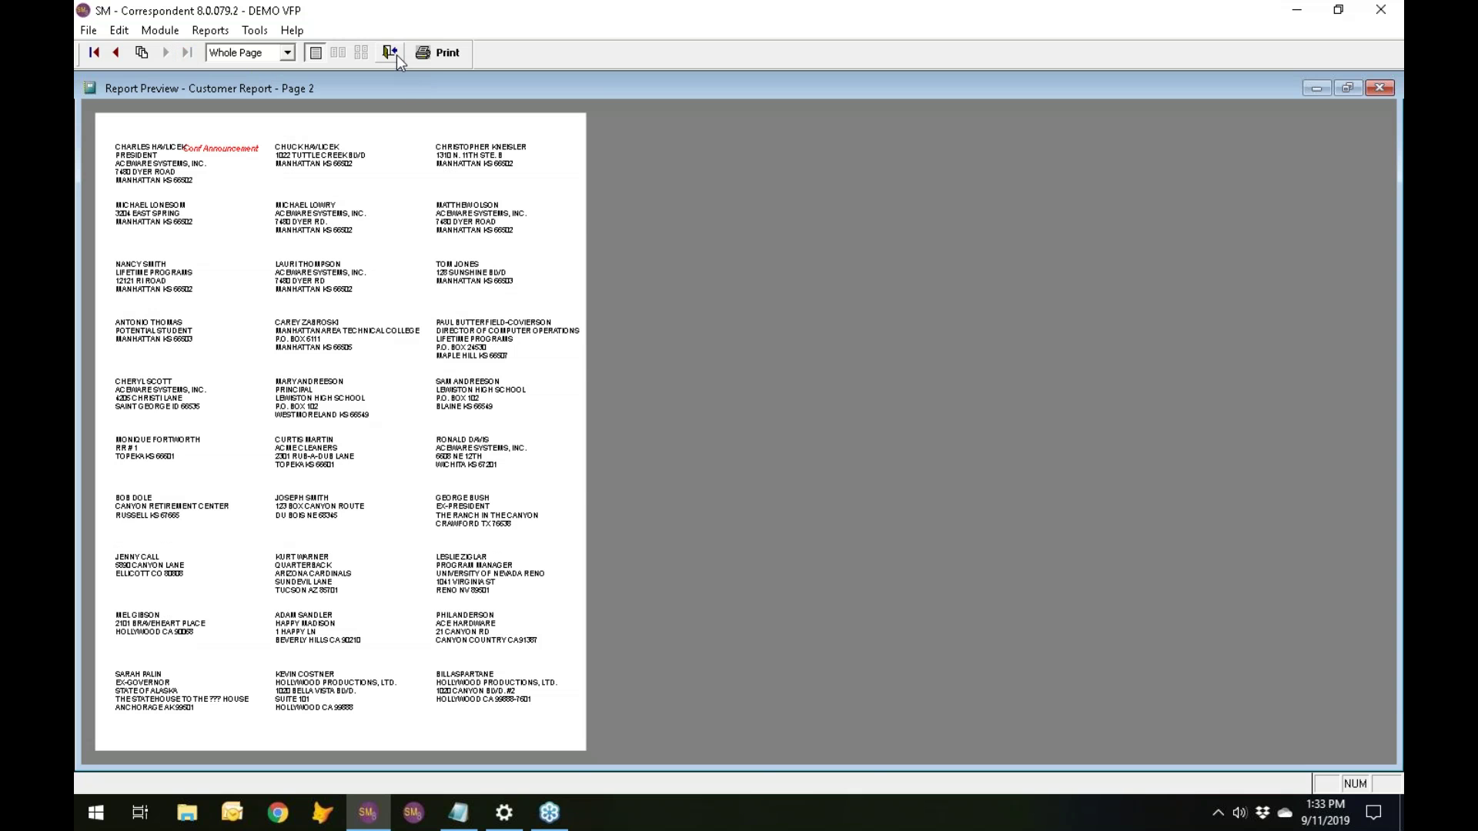
{"action": "left_click", "coordinate": [393, 53]}
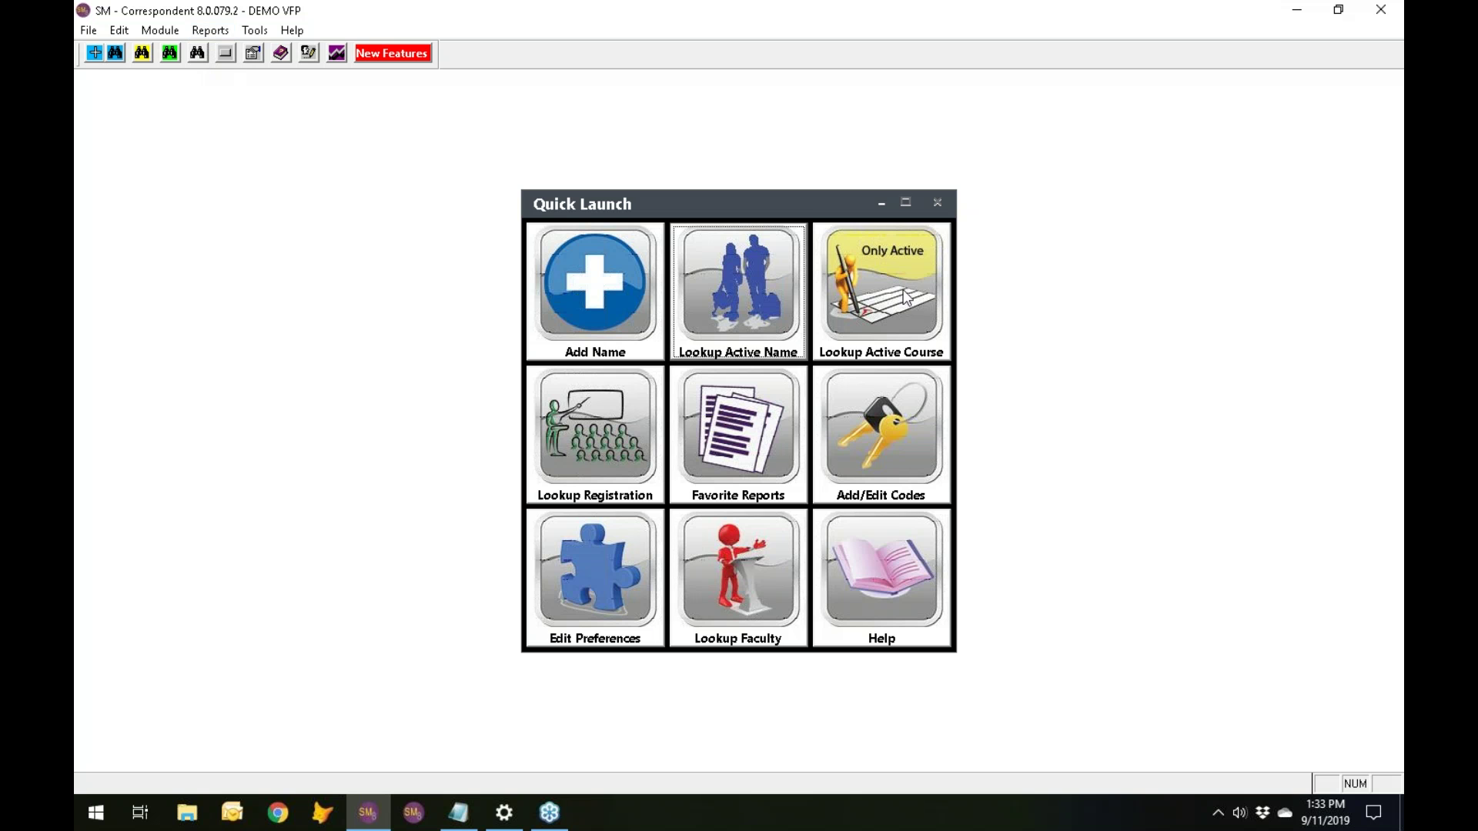
Open course 19SACE102C from the active courses and check its registration record, returning to the course.
{"action": "left_click", "coordinate": [899, 318]}
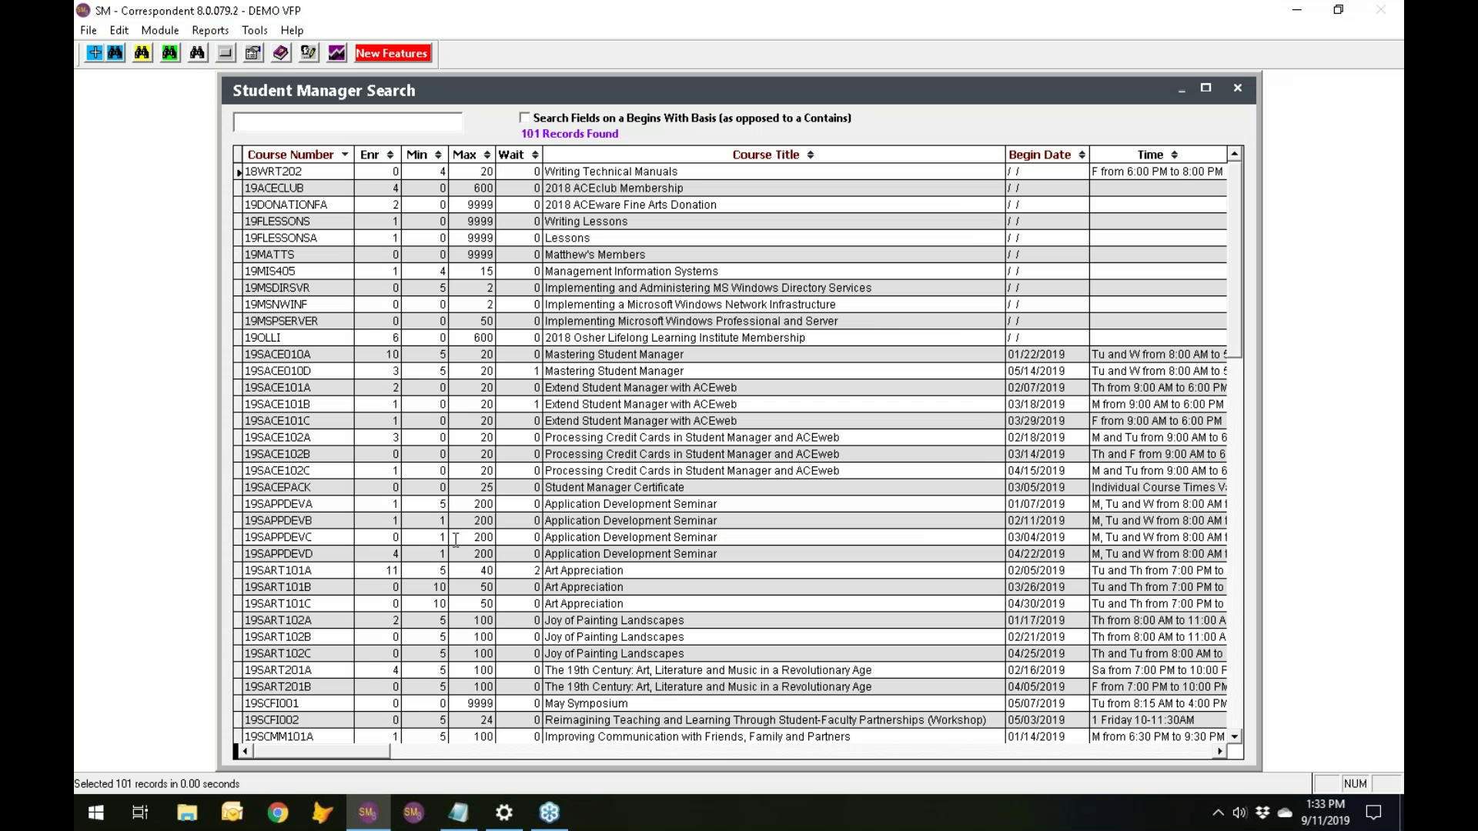
{"action": "left_click", "coordinate": [320, 472]}
{"action": "double_click", "coordinate": [319, 472]}
{"action": "left_click", "coordinate": [1130, 168]}
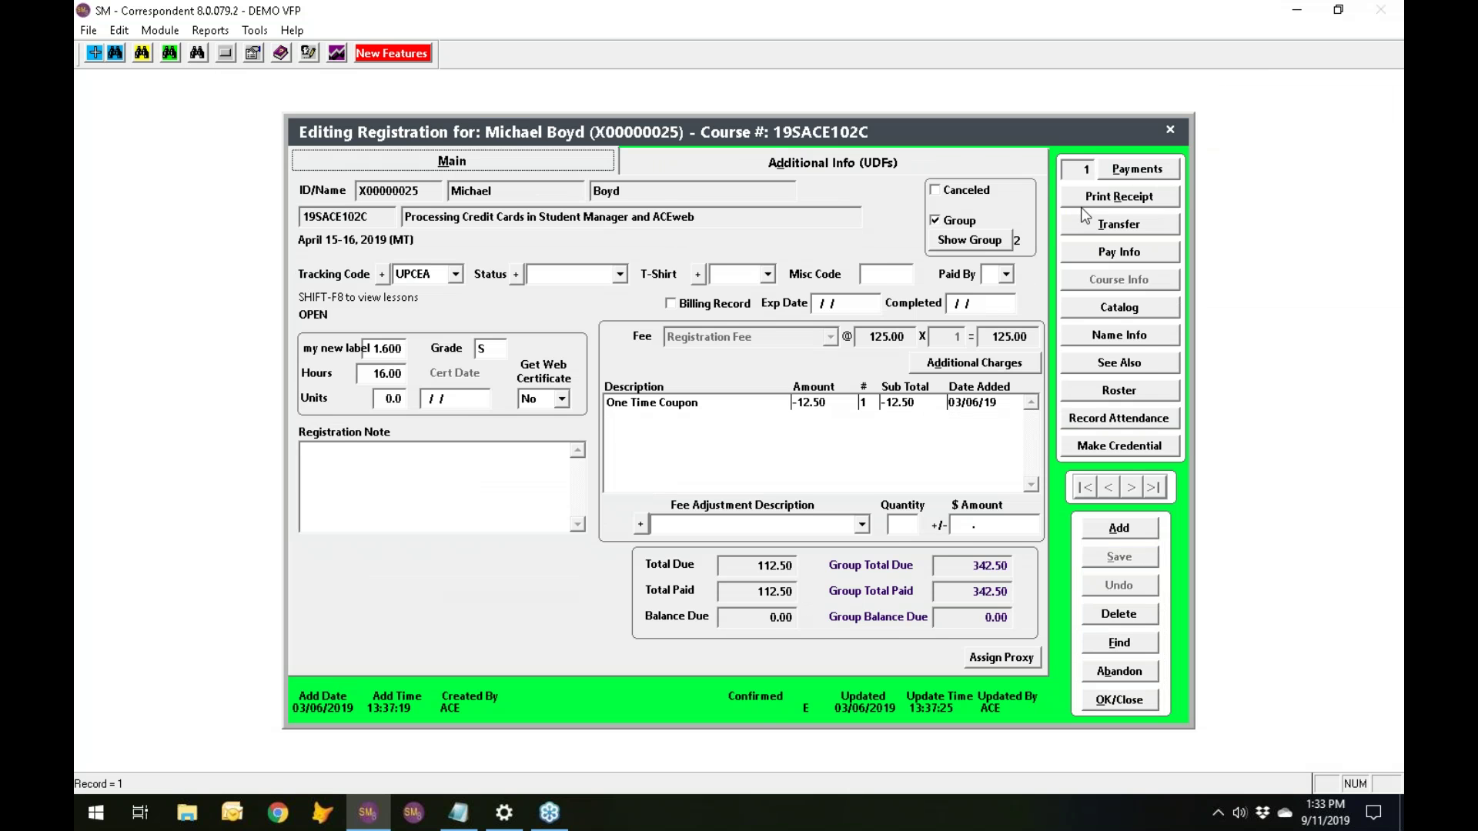
{"action": "key", "text": "Escape"}
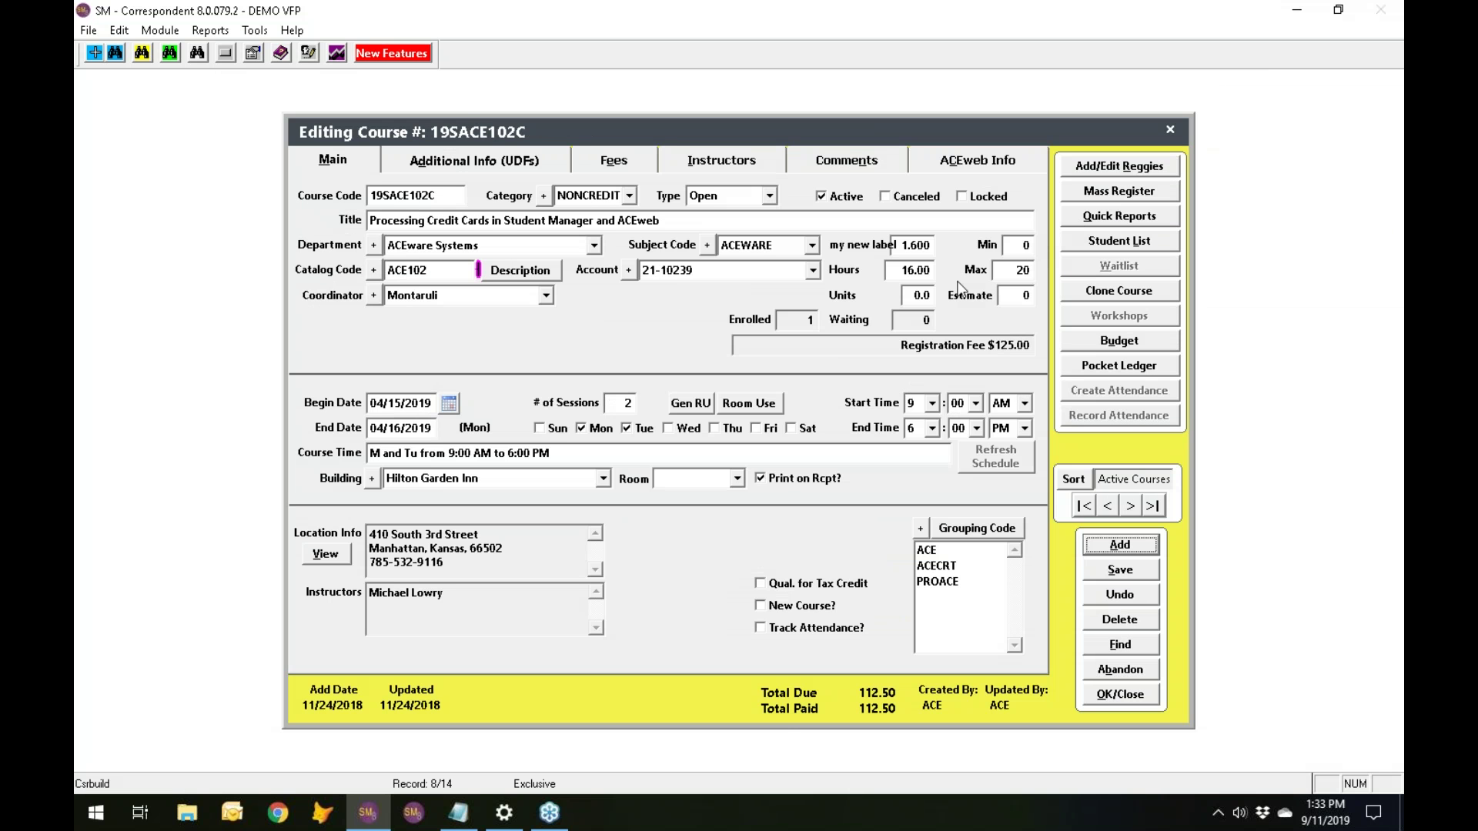
Run the course's quick report with Name Roster instead of Certificates and with Modify Report enabled.
{"action": "left_click", "coordinate": [1120, 219]}
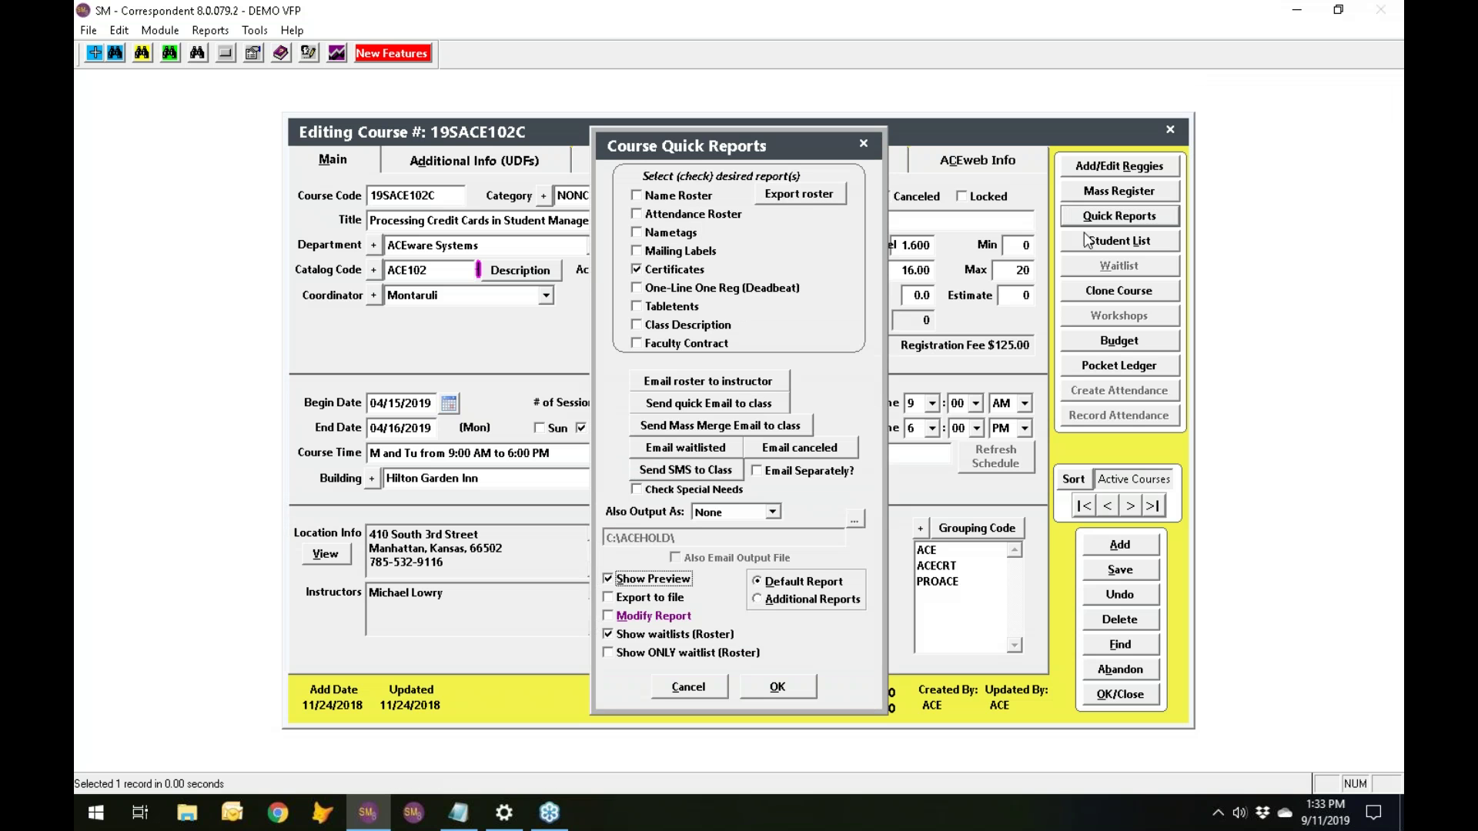
{"action": "left_click", "coordinate": [649, 275]}
{"action": "left_click", "coordinate": [638, 198]}
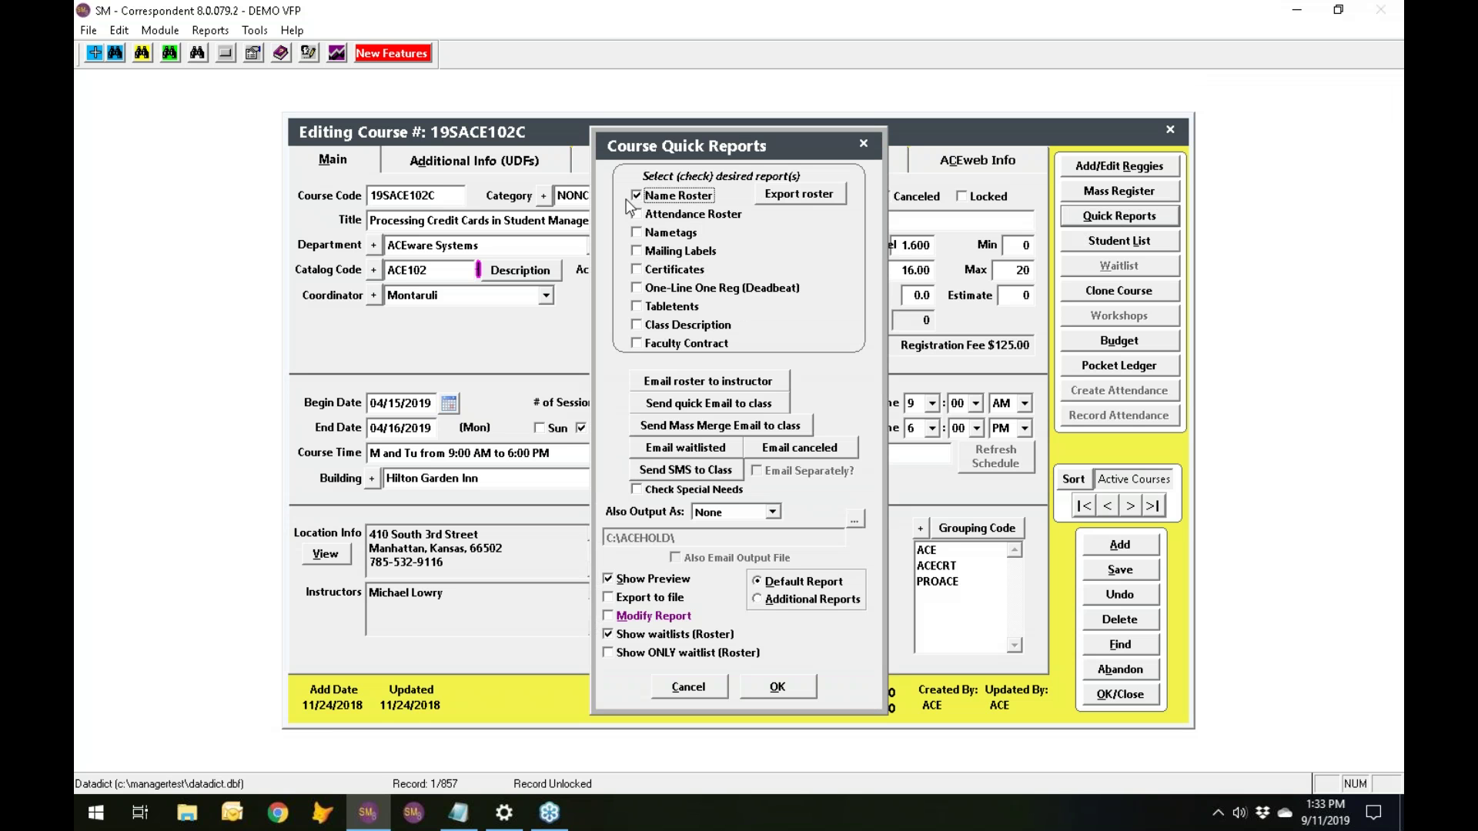
{"action": "left_click", "coordinate": [609, 617]}
{"action": "left_click", "coordinate": [760, 696]}
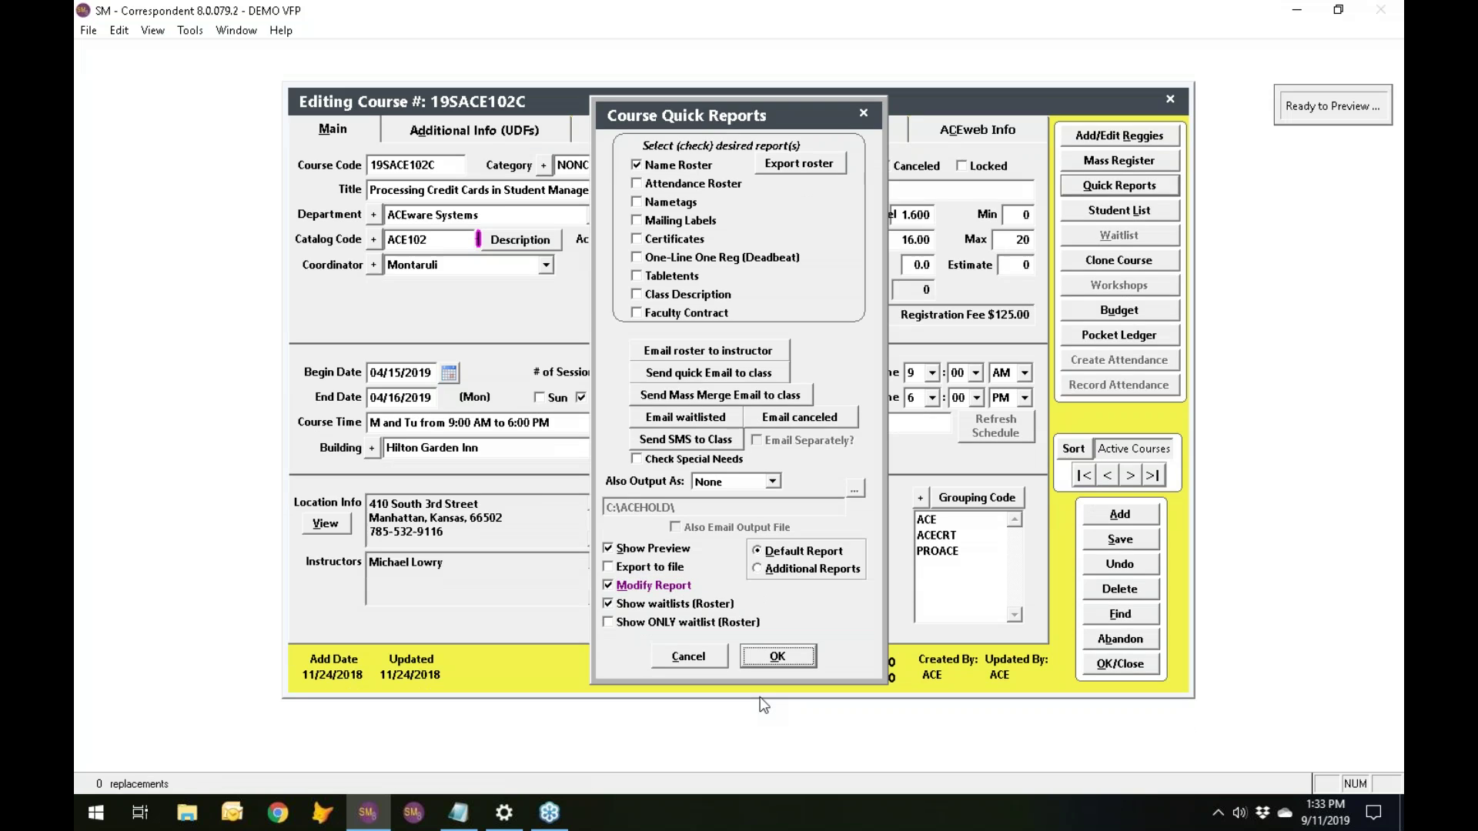
Switch to Notepad, copy the expression addopt(rgid,rgcrse,,,,.t.) and return to the report designer.
{"action": "left_click", "coordinate": [458, 812]}
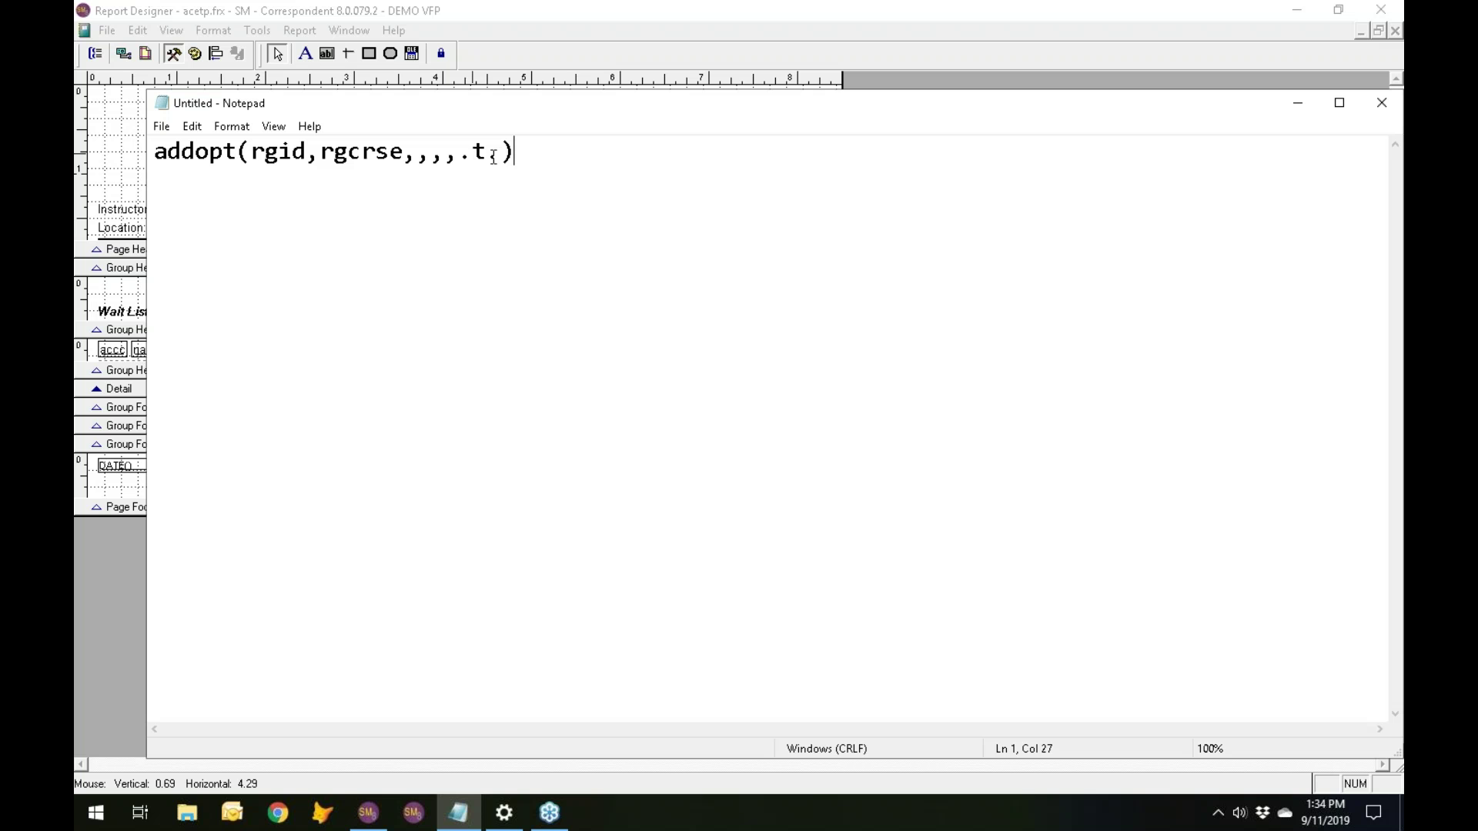
{"action": "left_click_drag", "start_coordinate": [502, 154], "coordinate": [458, 155]}
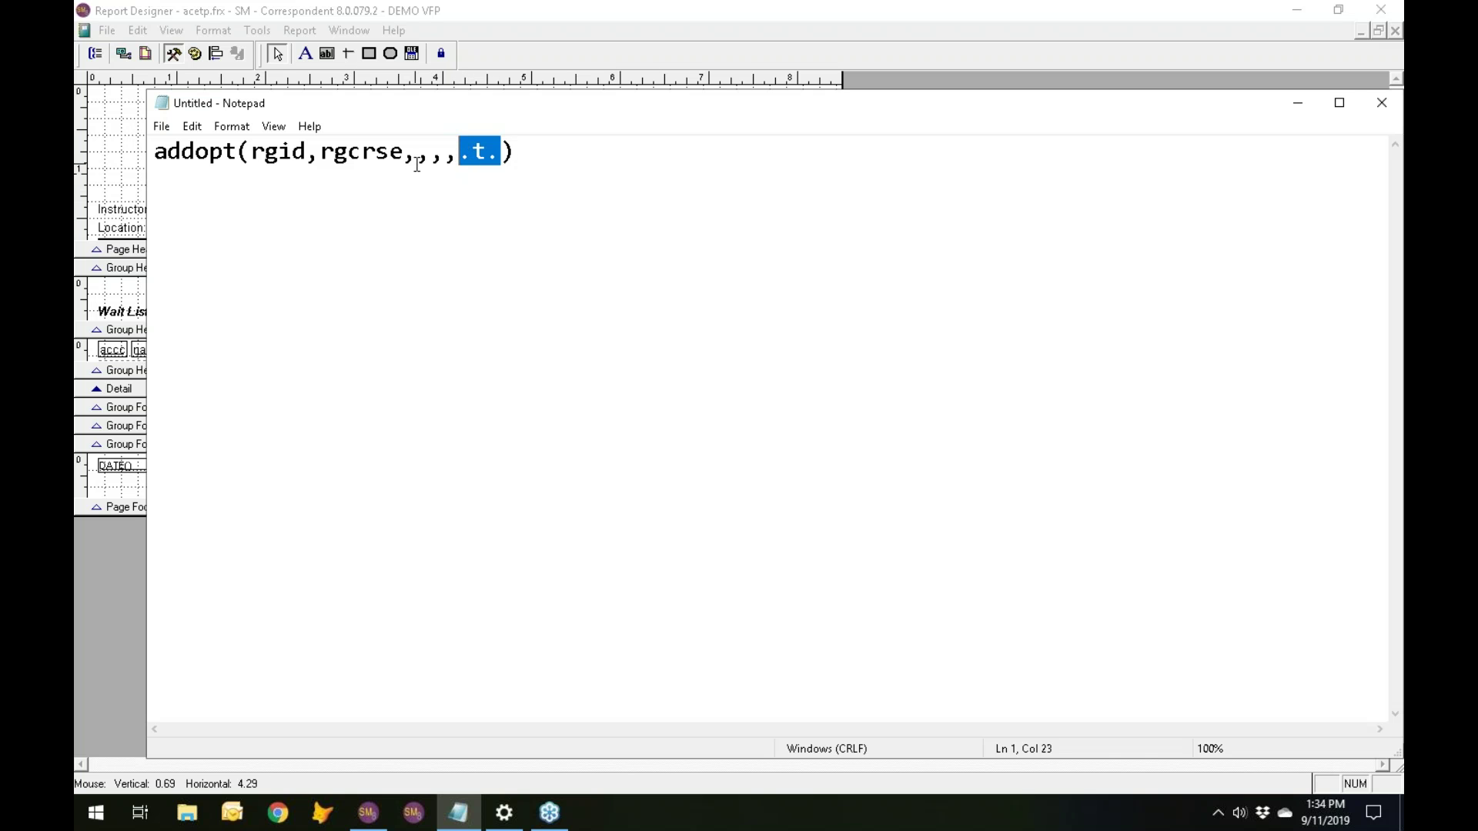
{"action": "left_click", "coordinate": [528, 156]}
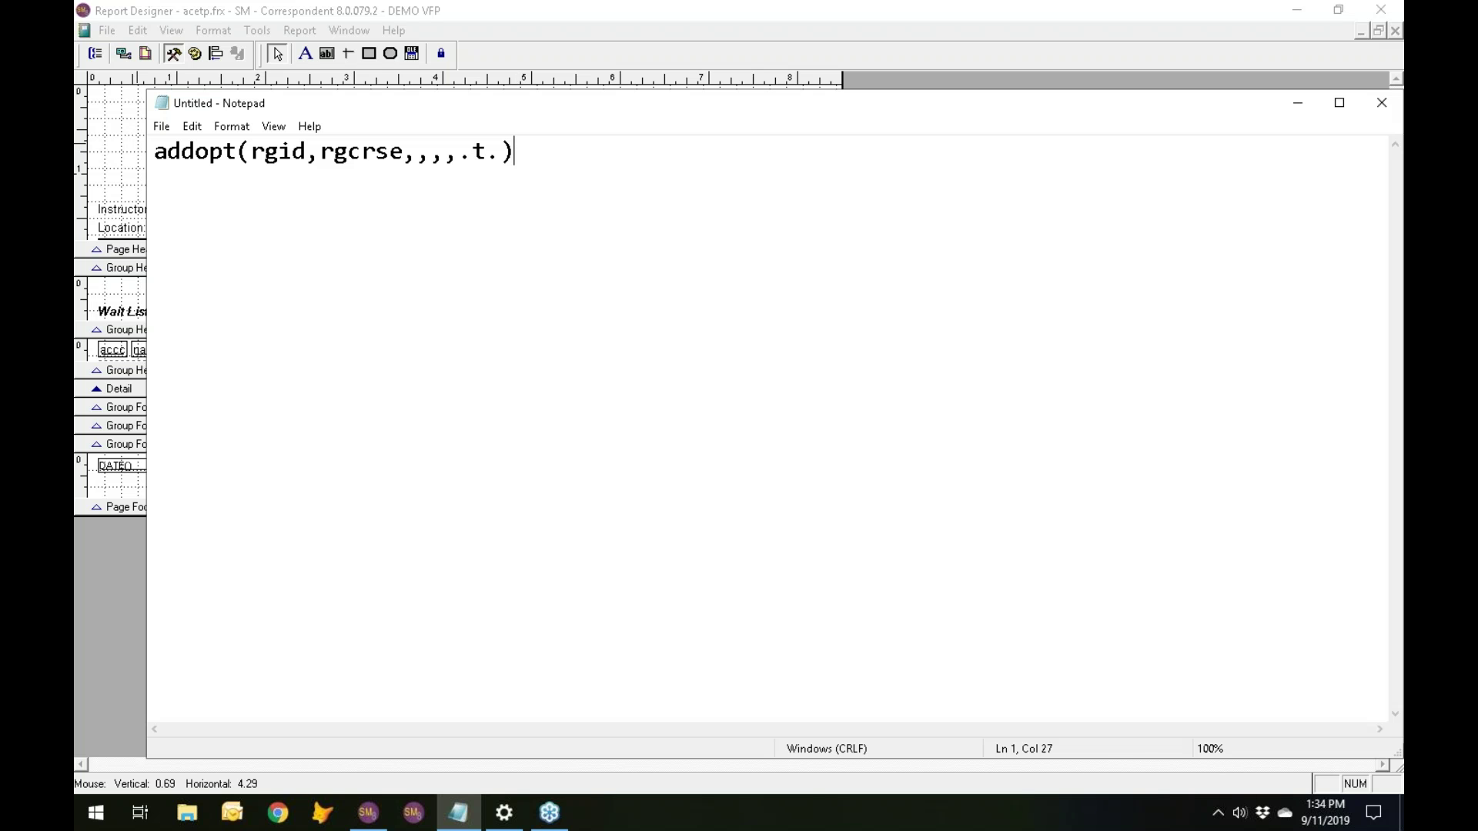
{"action": "left_click_drag", "start_coordinate": [518, 151], "coordinate": [157, 153]}
{"action": "left_click", "coordinate": [110, 162]}
Enlarge the Group Header 3:rgid band and add a field below the name with the expression addopt(rgid,rgcrse,,,,.t.).
{"action": "left_click", "coordinate": [375, 370]}
{"action": "left_click_drag", "start_coordinate": [381, 392], "coordinate": [374, 404]}
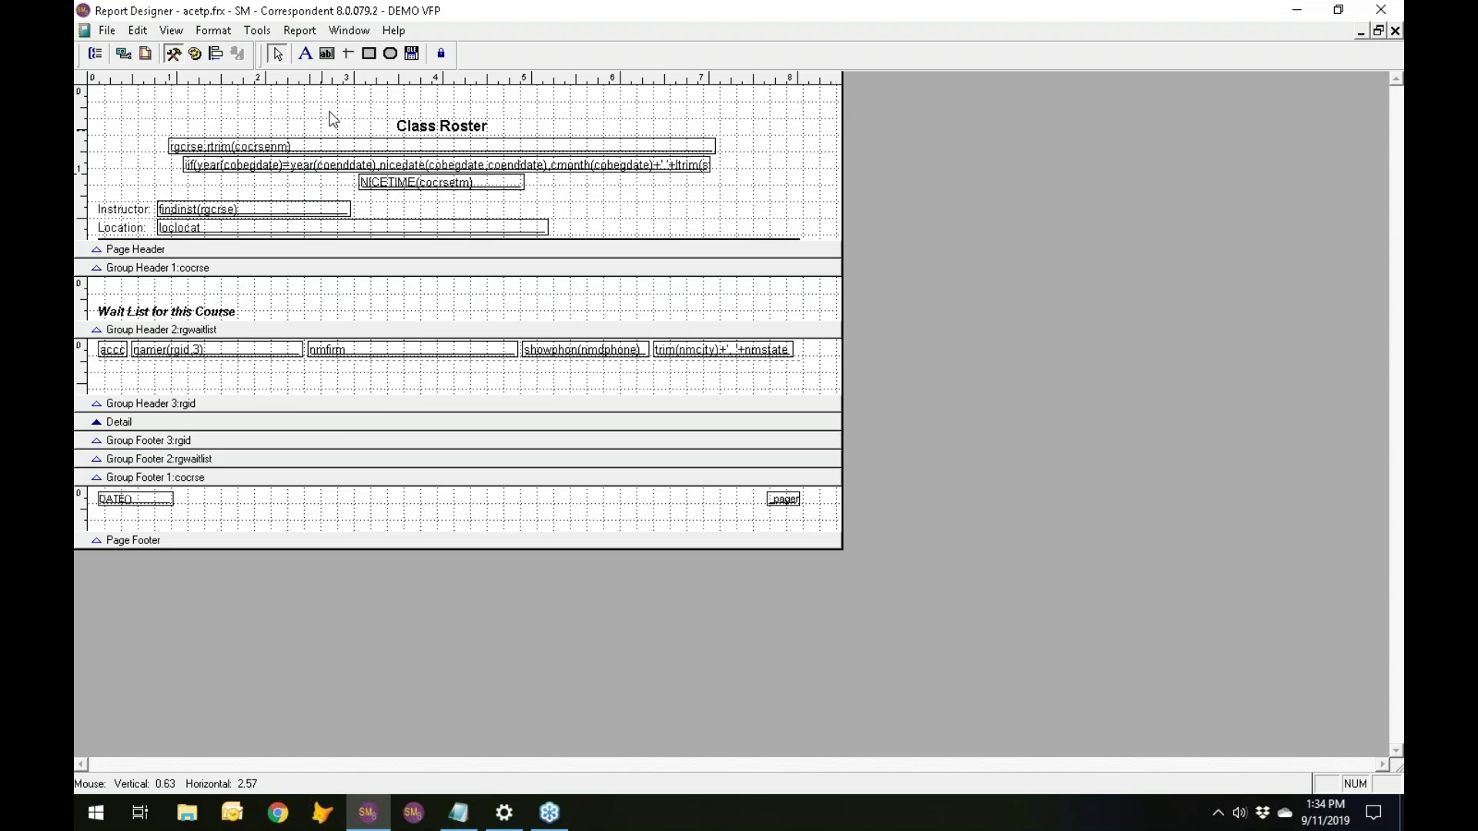
{"action": "left_click", "coordinate": [327, 53]}
{"action": "left_click", "coordinate": [191, 369]}
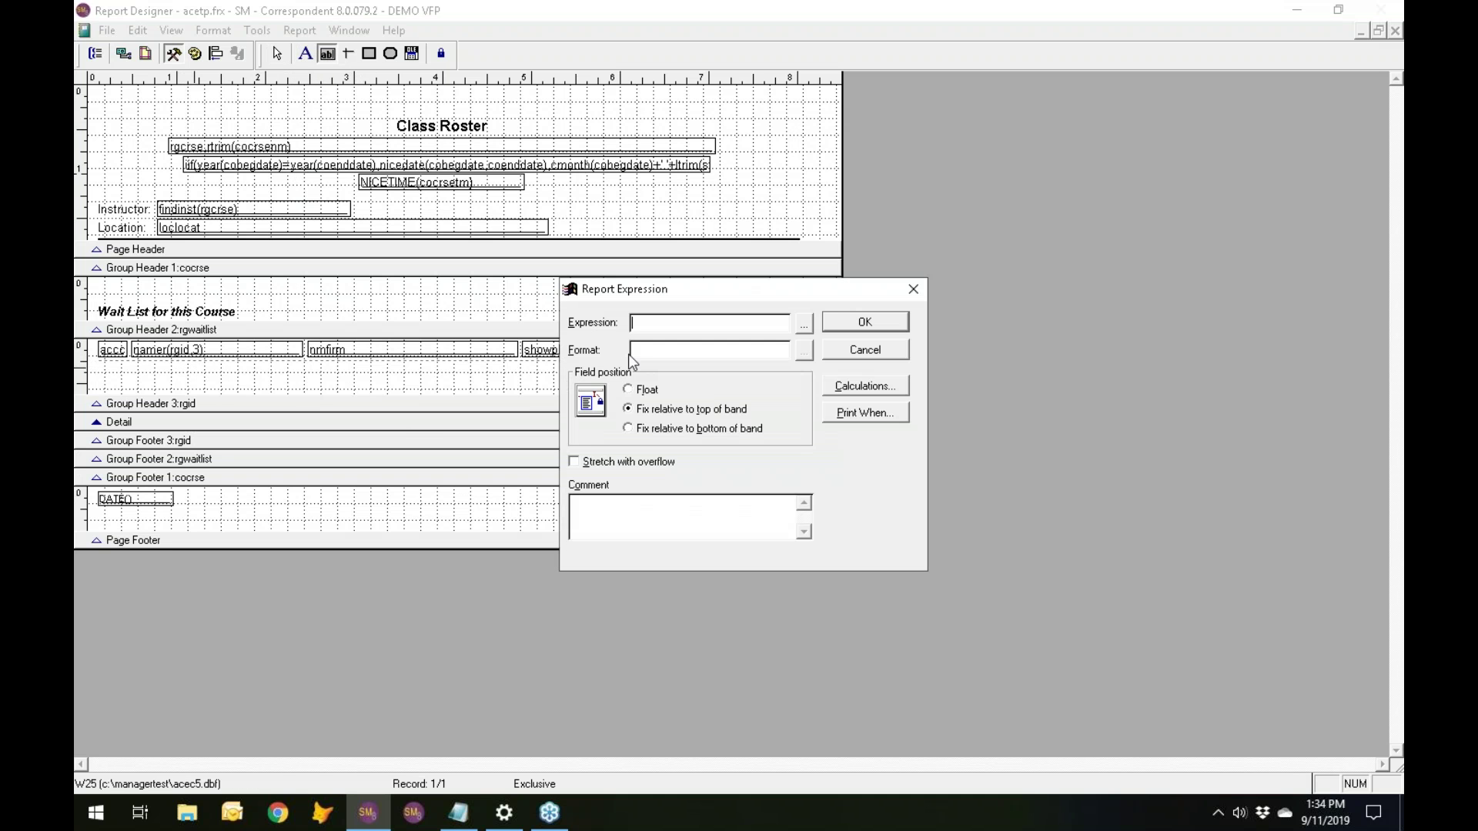
{"action": "type", "text": "addopt(rgid,rgcrse,,,,,t,'"}
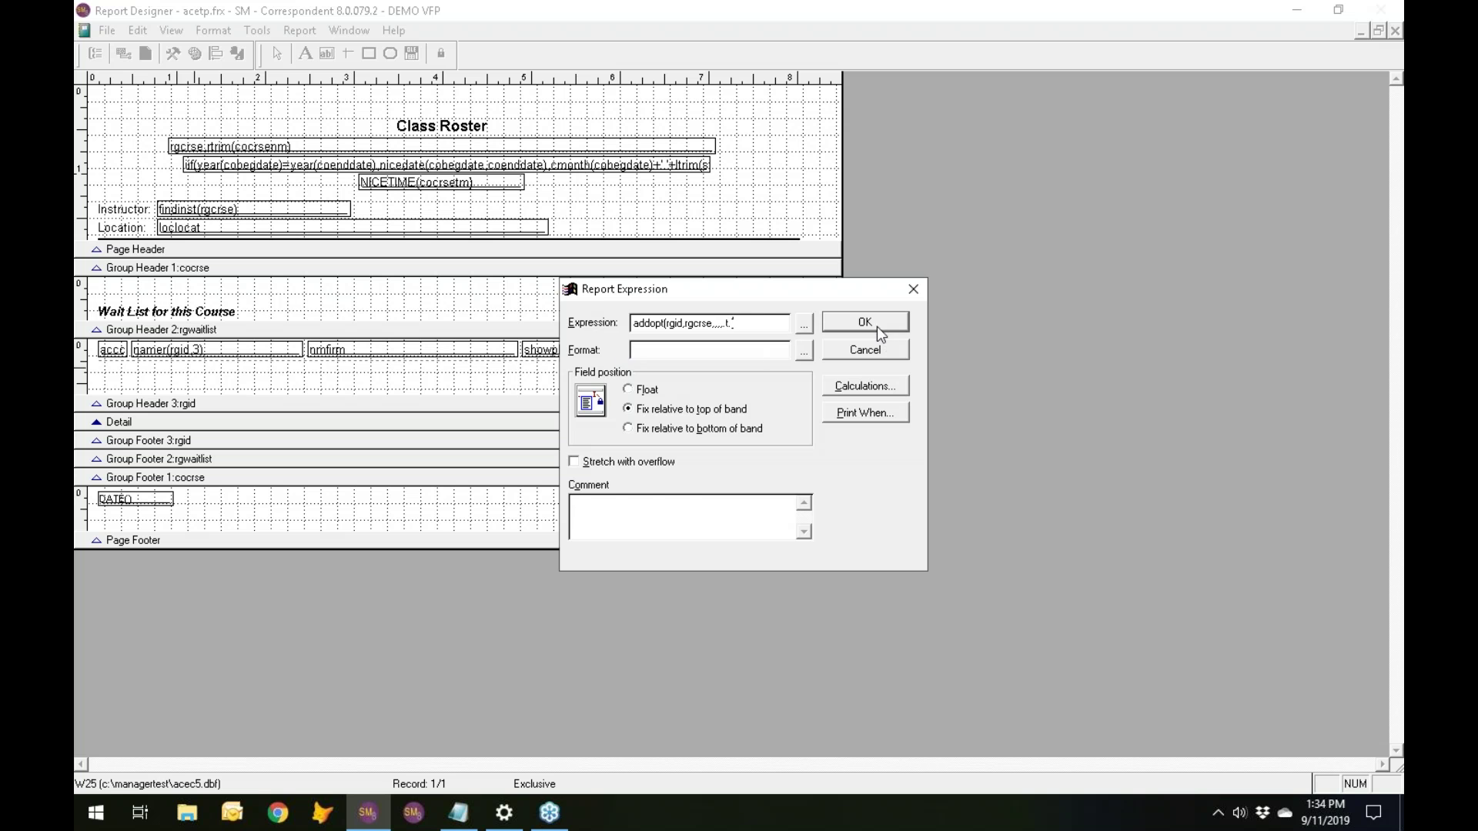
{"action": "left_click", "coordinate": [864, 323]}
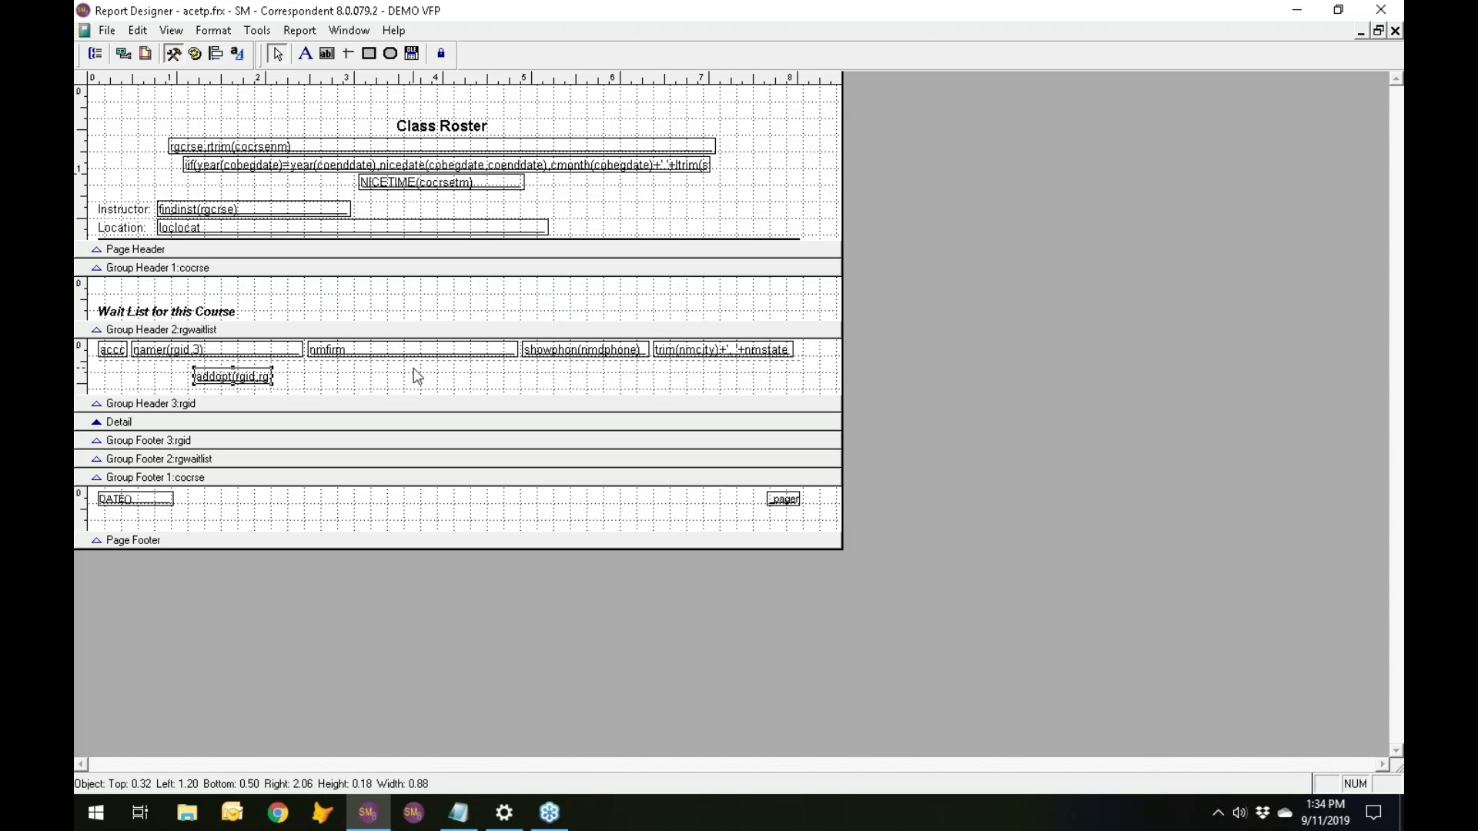
Widen the new addopt field to about 4.94 and enable Stretch with overflow for it.
{"action": "left_click_drag", "start_coordinate": [274, 376], "coordinate": [633, 375]}
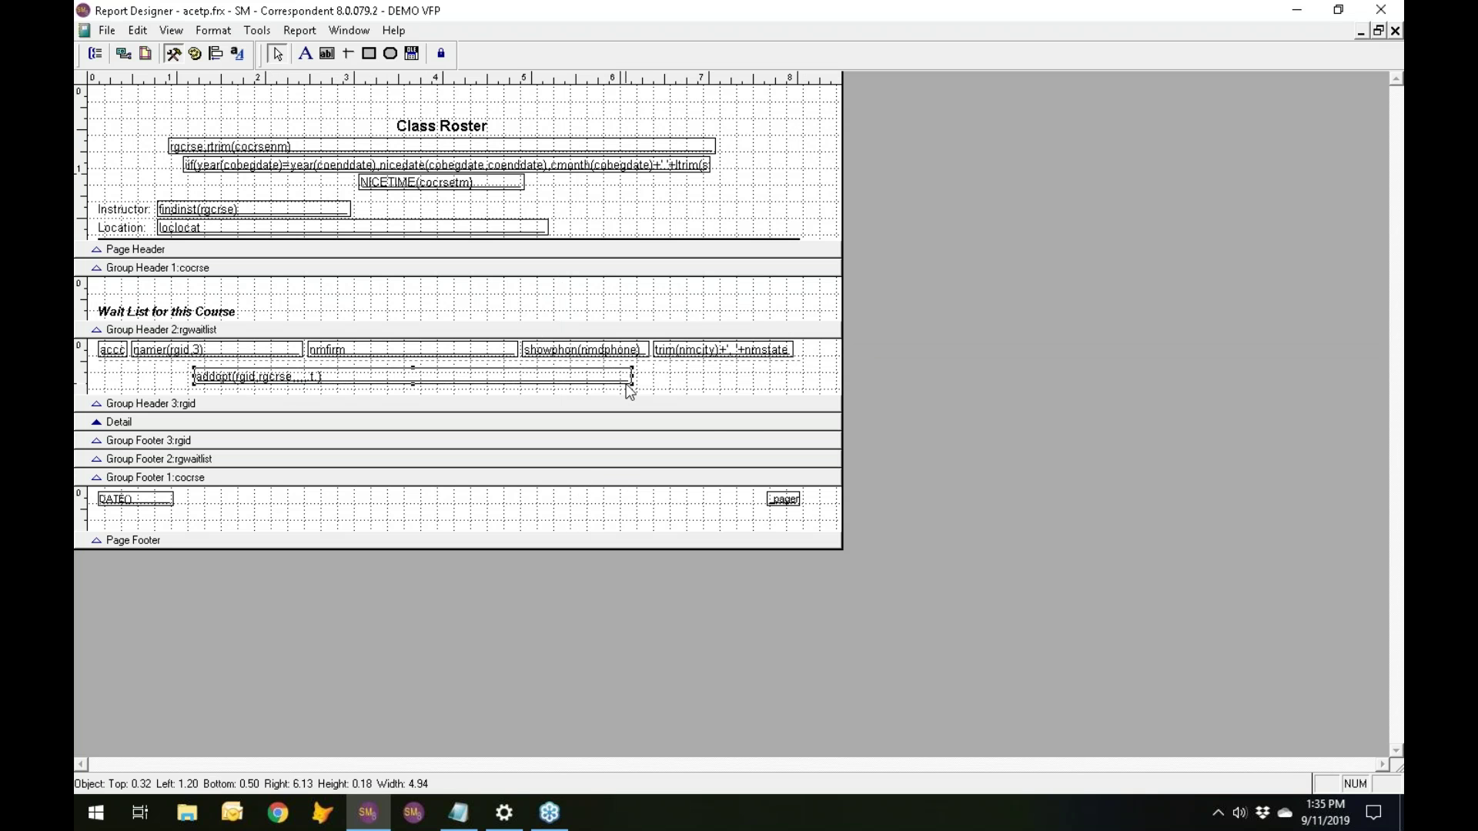
{"action": "double_click", "coordinate": [545, 377]}
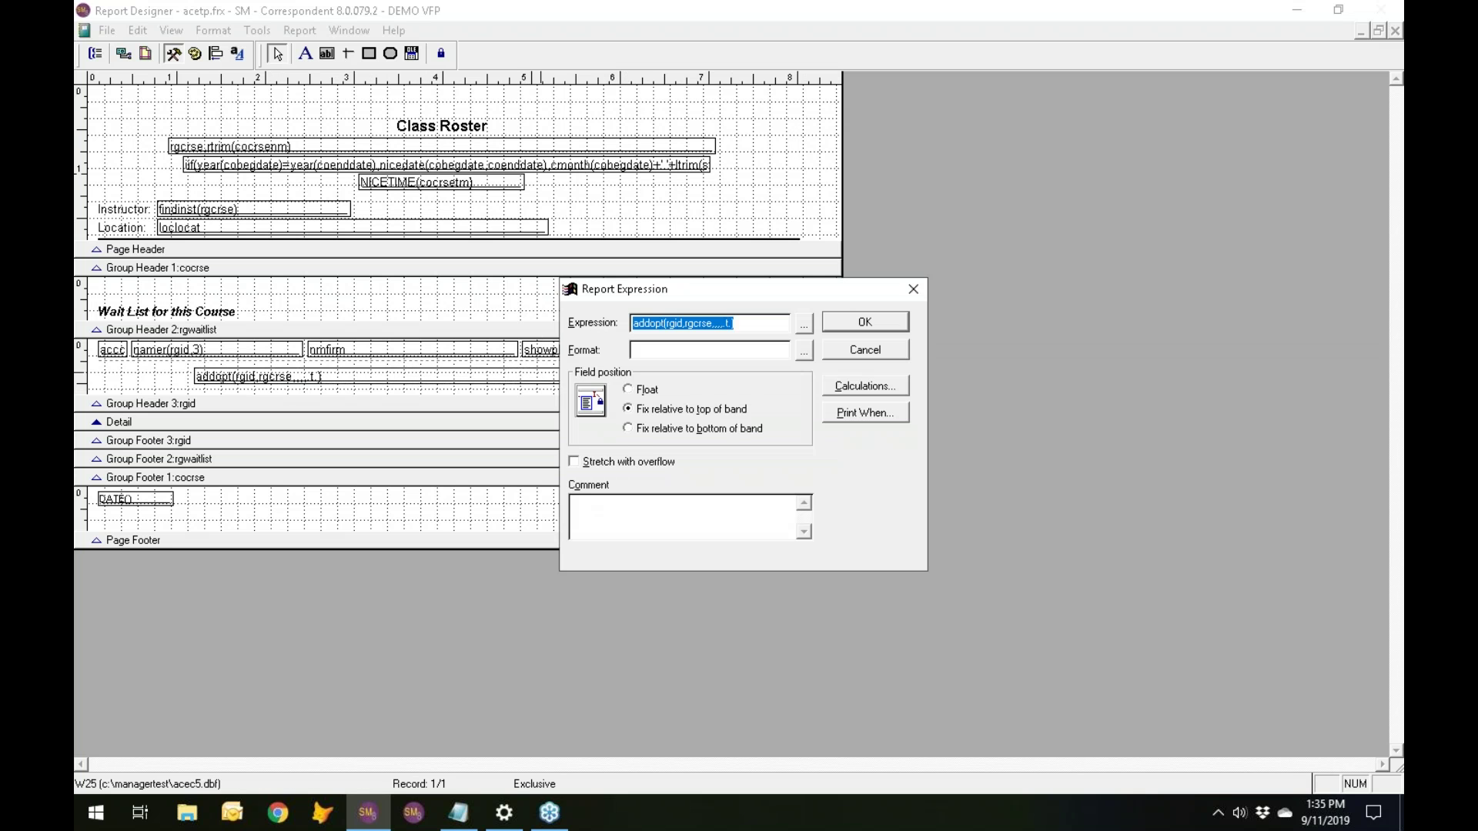
{"action": "left_click", "coordinate": [607, 464]}
{"action": "left_click", "coordinate": [866, 322]}
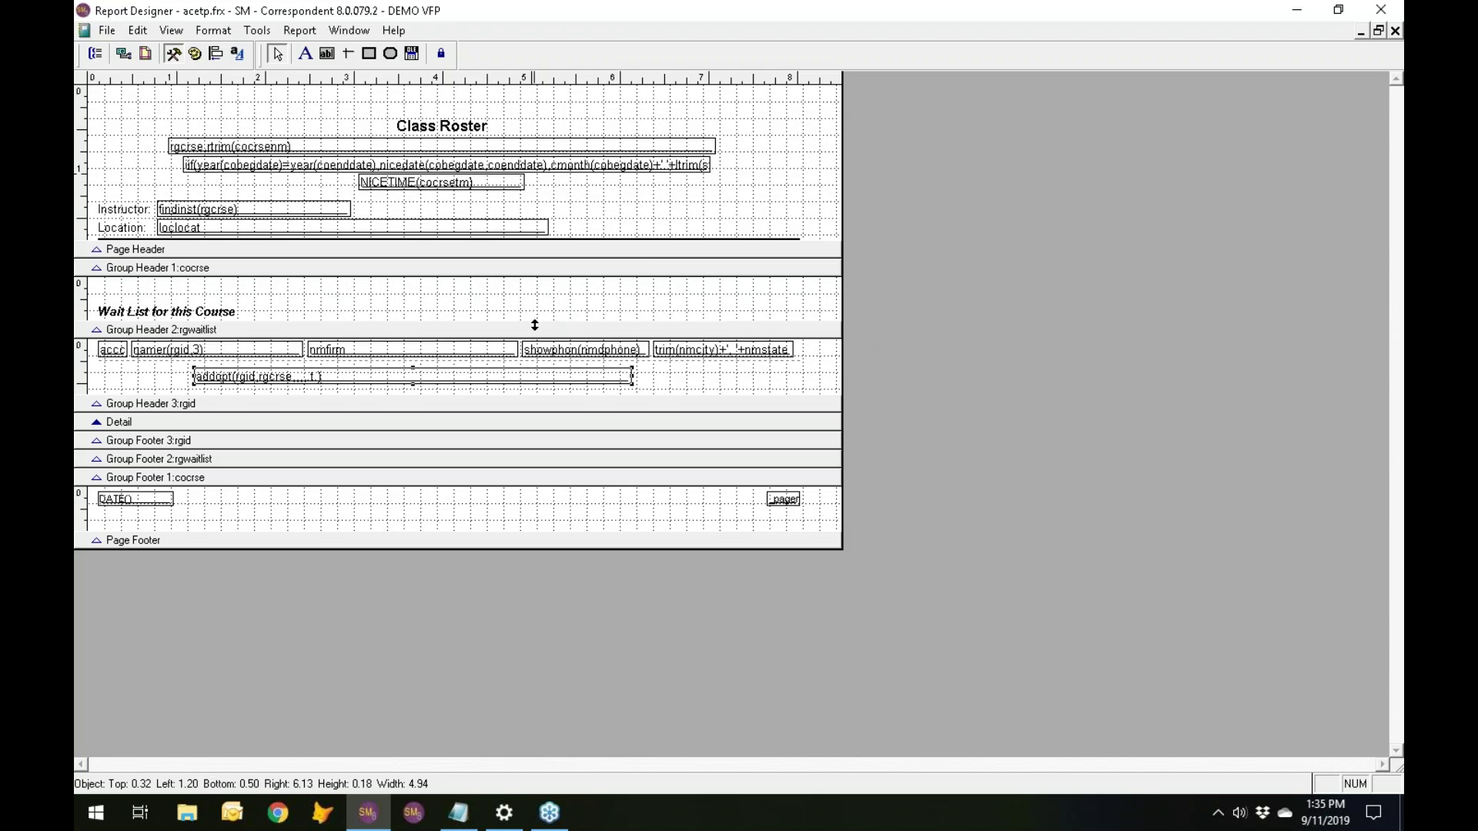
Preview the modified Class Roster, close its report design and exit the resulting report preview.
{"action": "key", "text": "ctrl+r"}
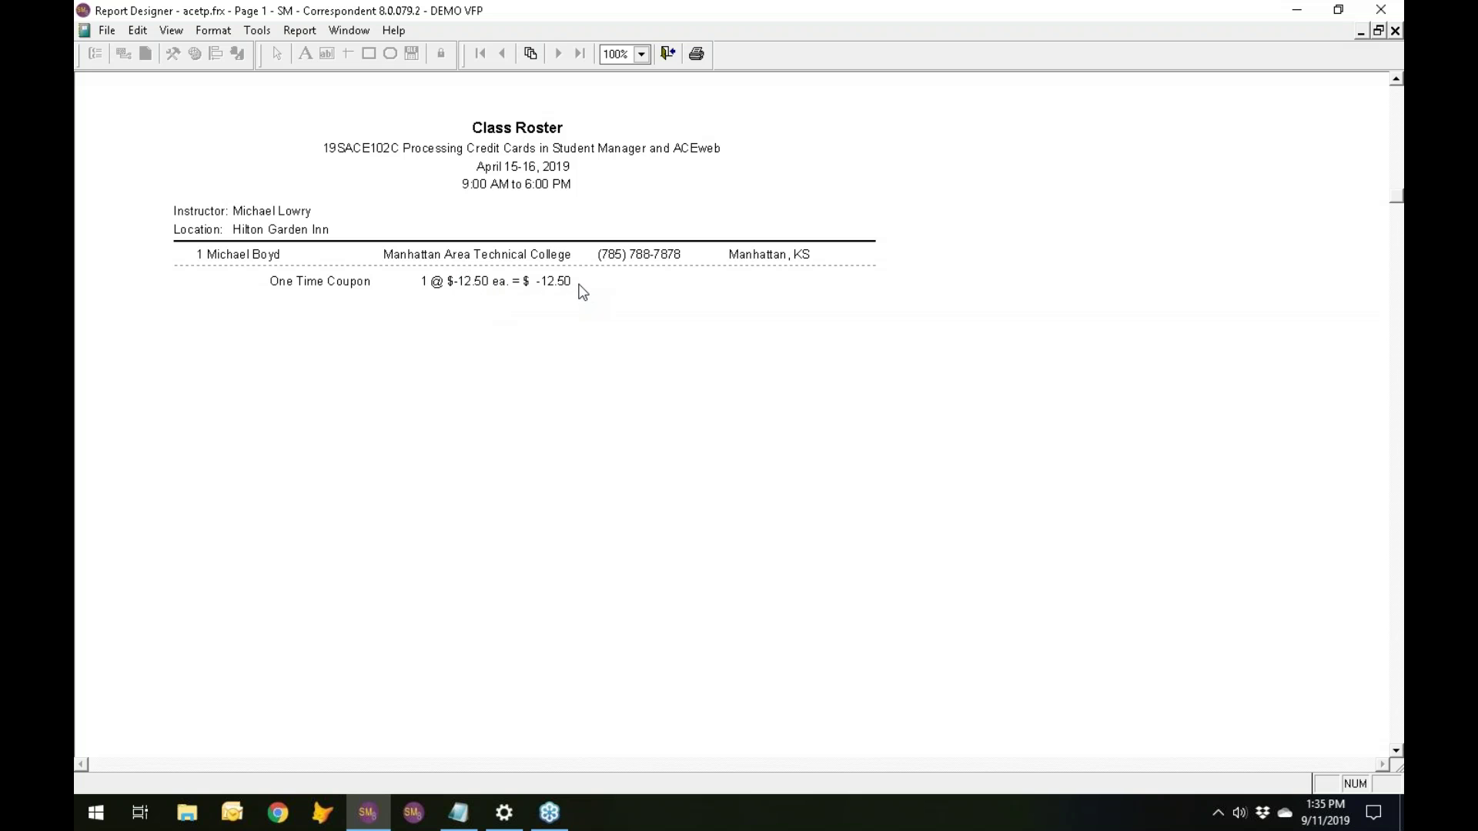
{"action": "left_click", "coordinate": [667, 53]}
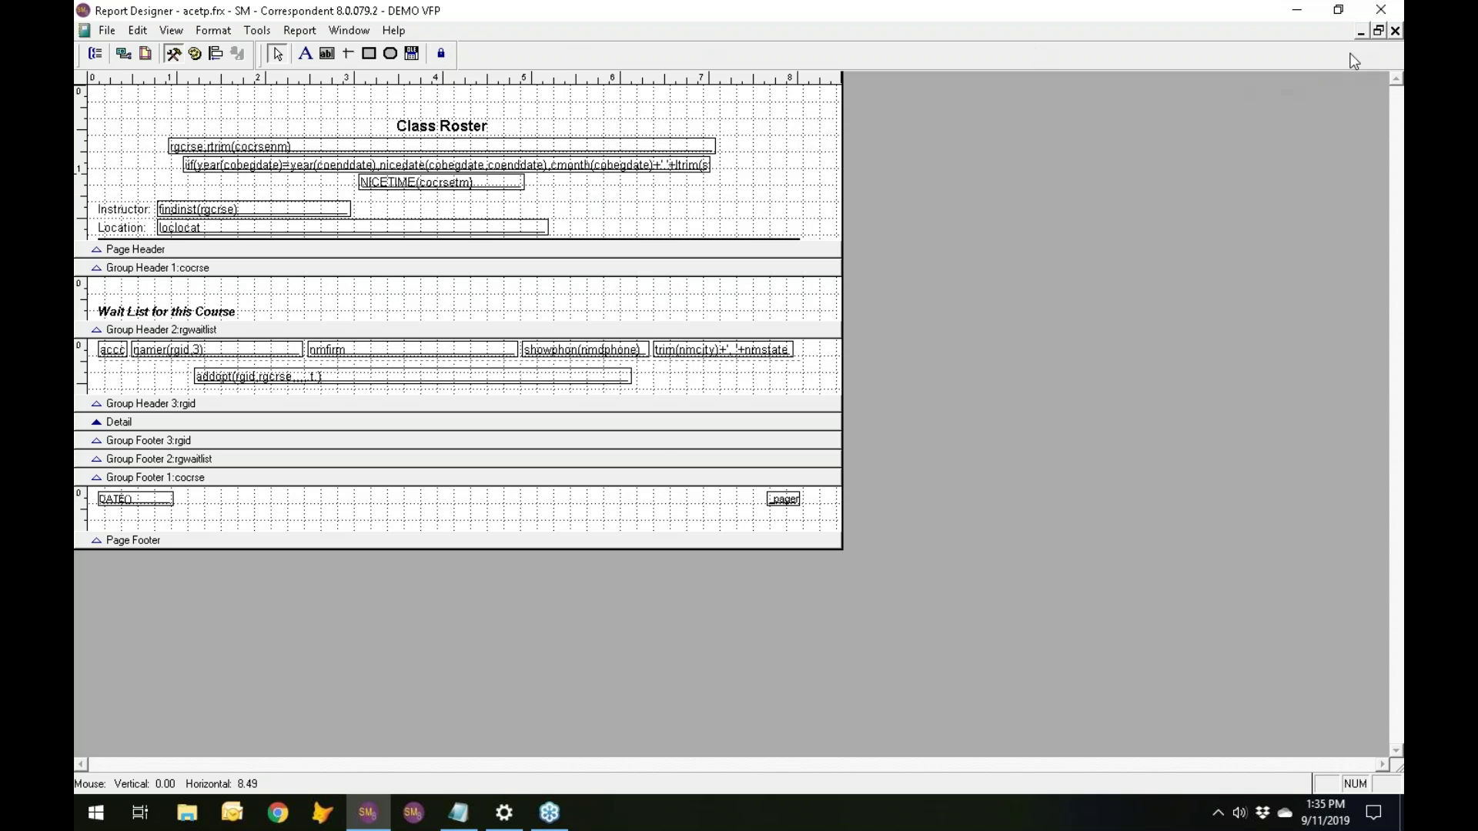
{"action": "left_click", "coordinate": [1395, 31]}
{"action": "left_click", "coordinate": [656, 462]}
{"action": "left_click", "coordinate": [855, 571]}
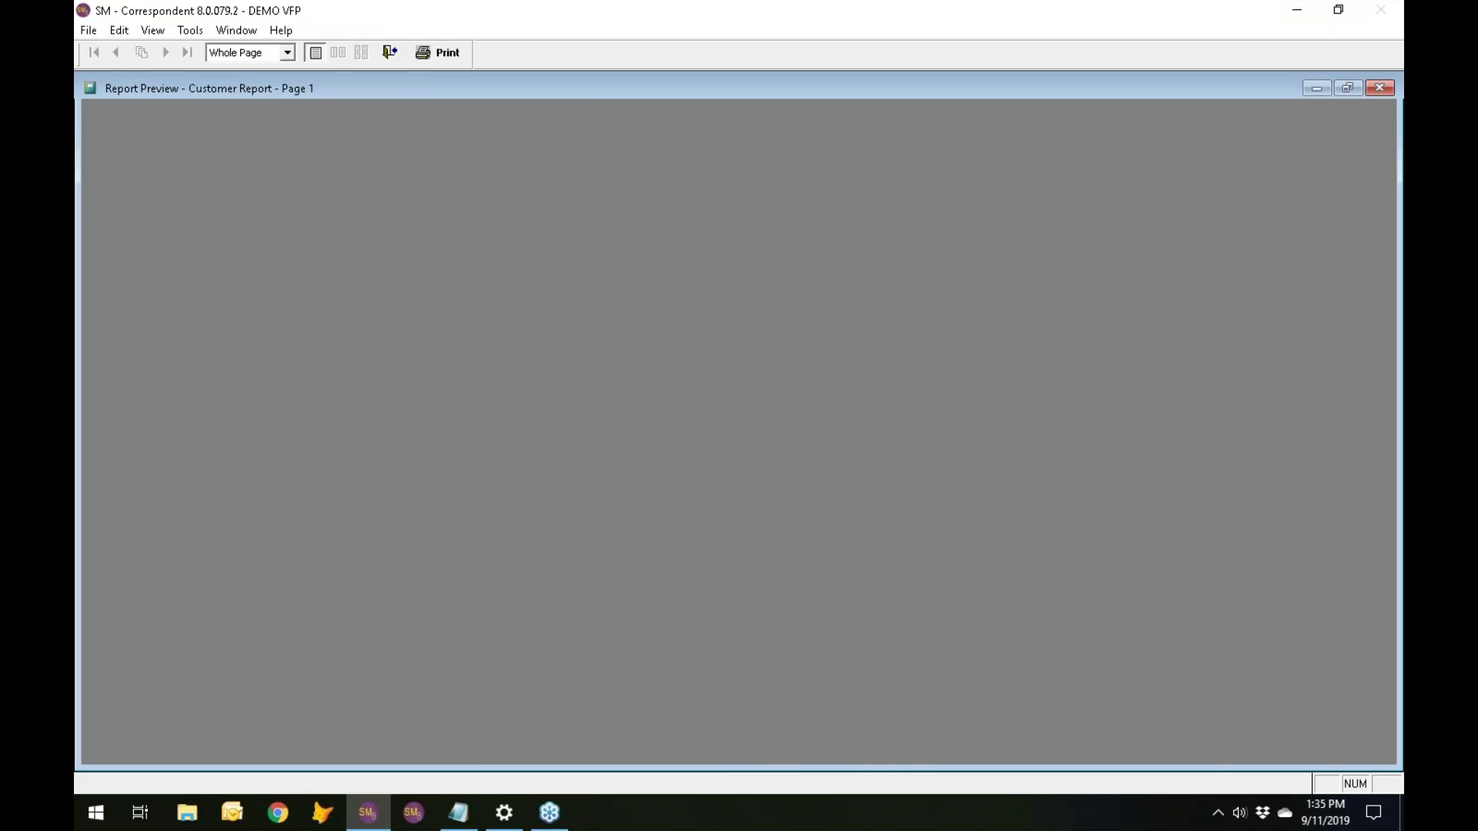
{"action": "left_click", "coordinate": [390, 52]}
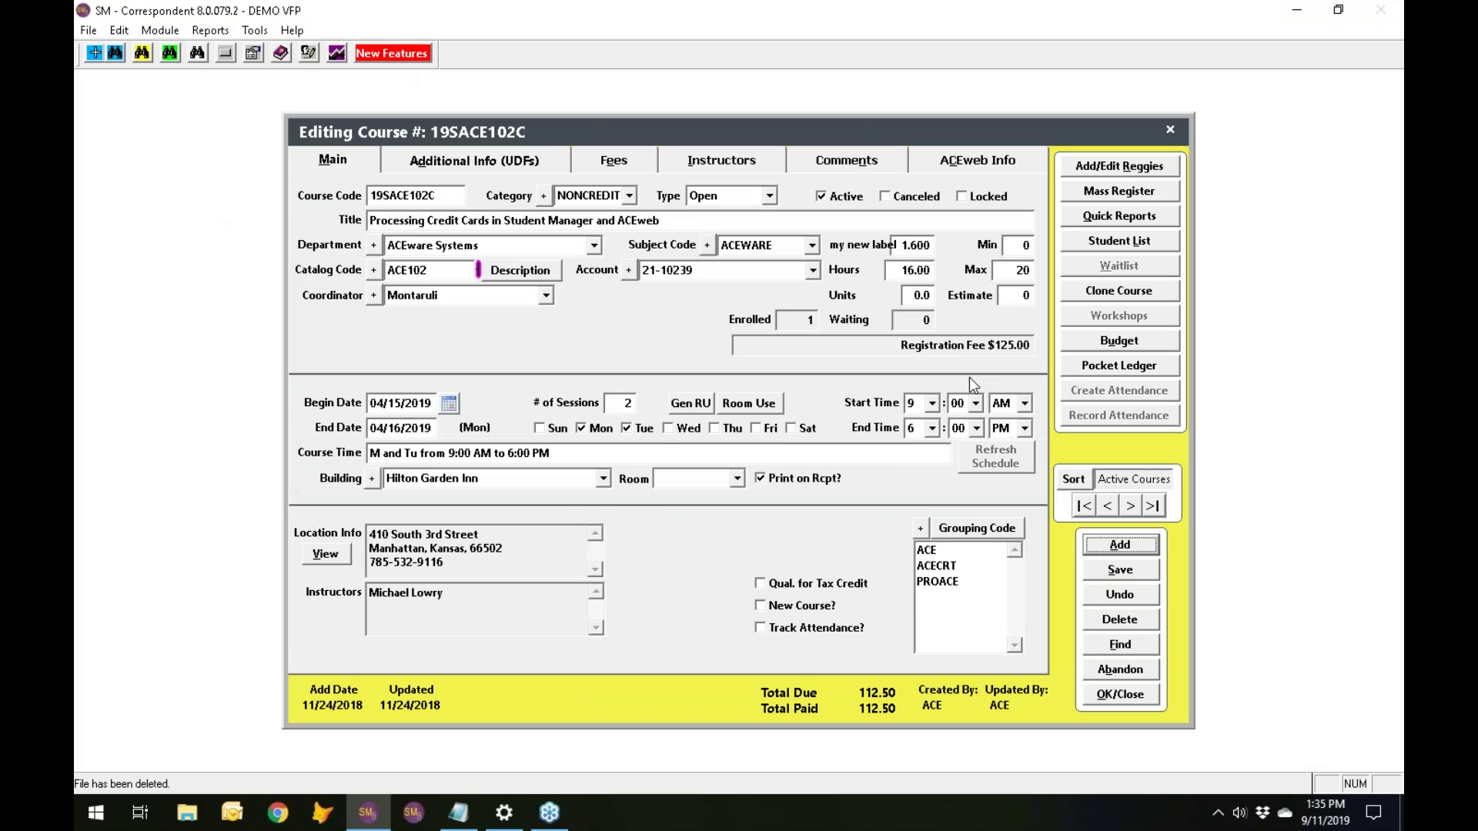
Open the registration of course 19SACE102C for editing.
{"action": "left_click", "coordinate": [1108, 171]}
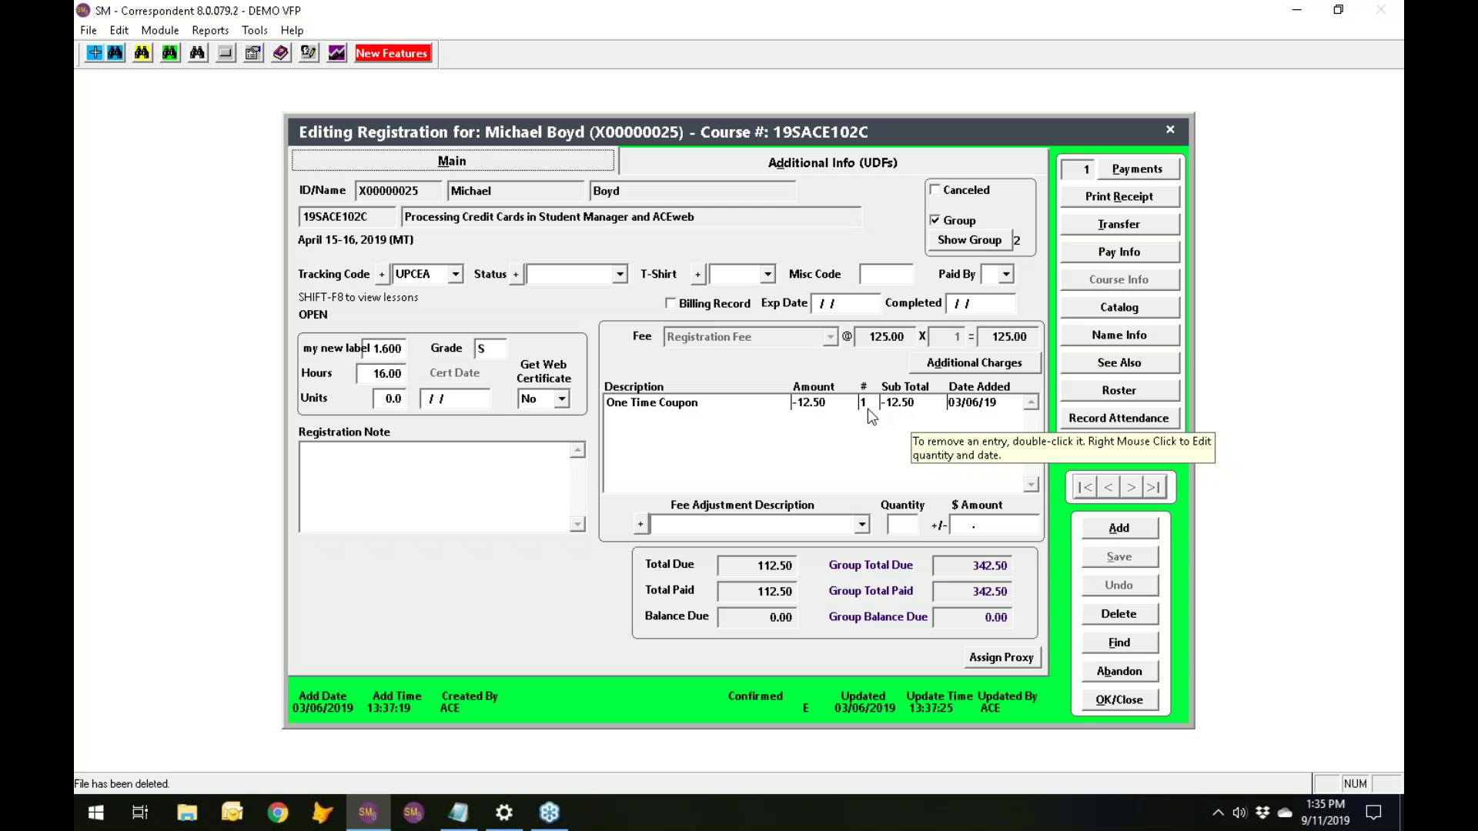
{"action": "left_click", "coordinate": [893, 525]}
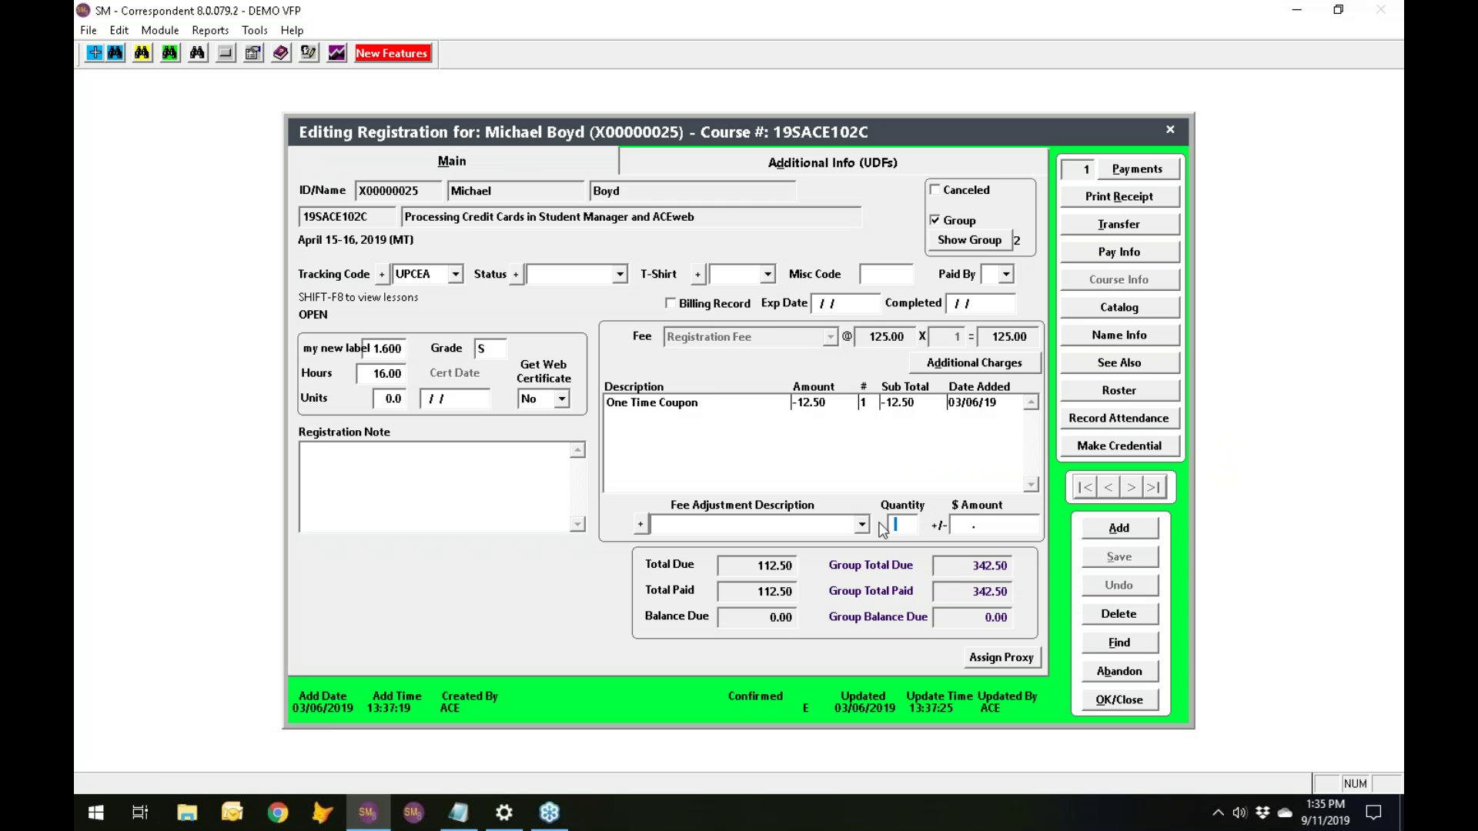
{"action": "type", "text": "2"}
{"action": "left_click", "coordinate": [827, 526]}
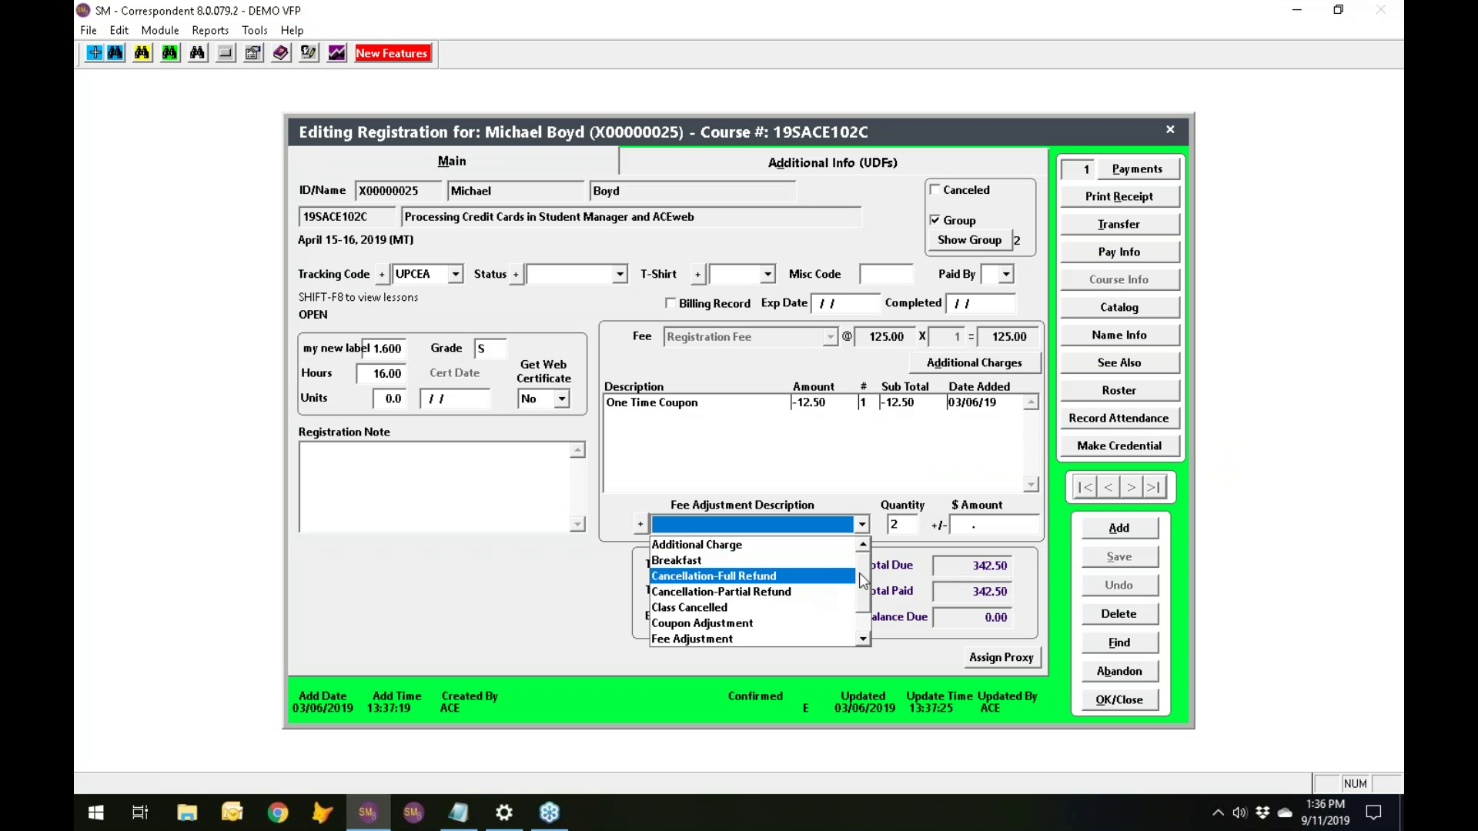
{"action": "left_click", "coordinate": [866, 616]}
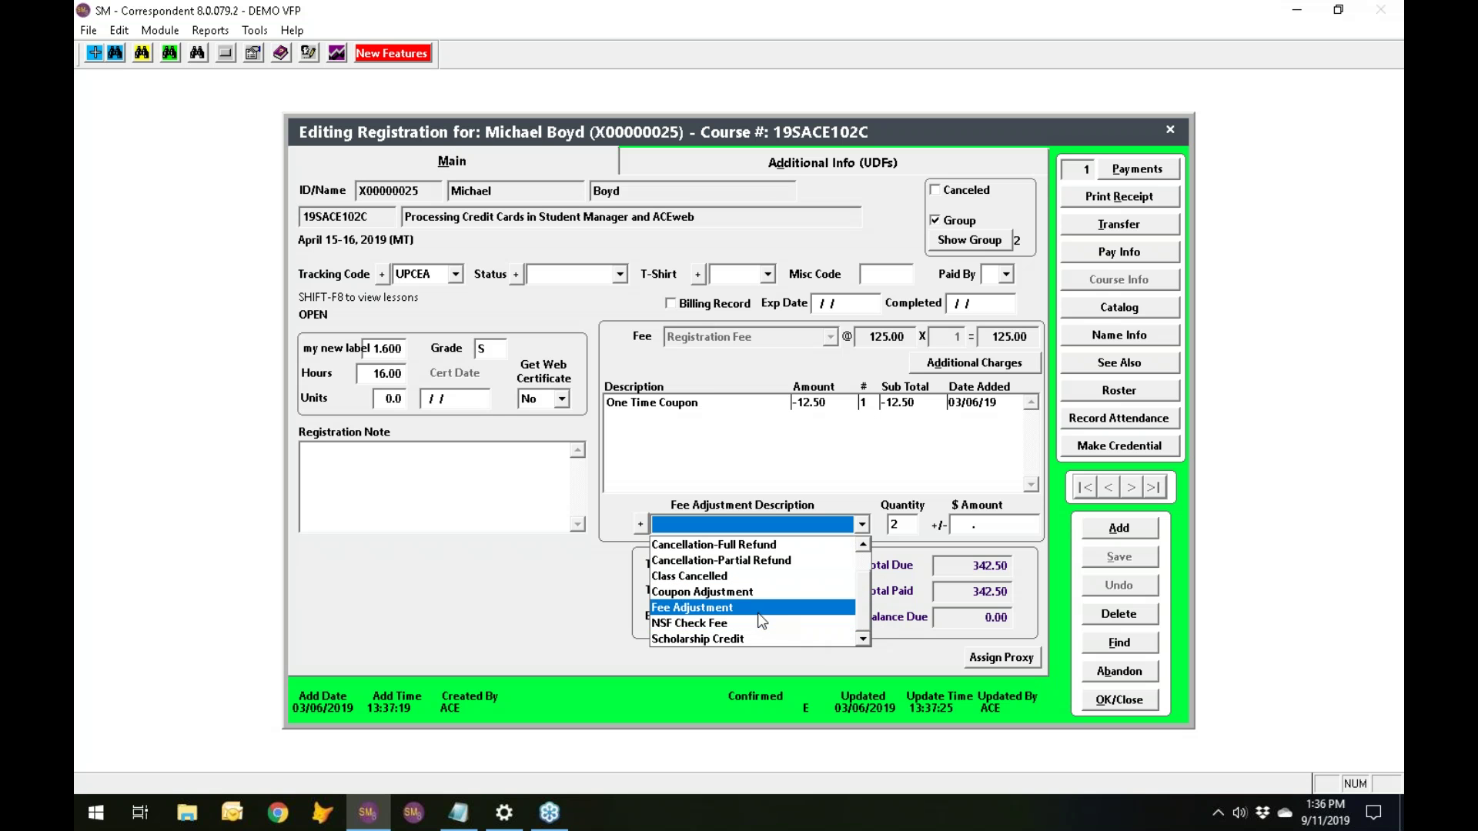
{"action": "left_click", "coordinate": [871, 572]}
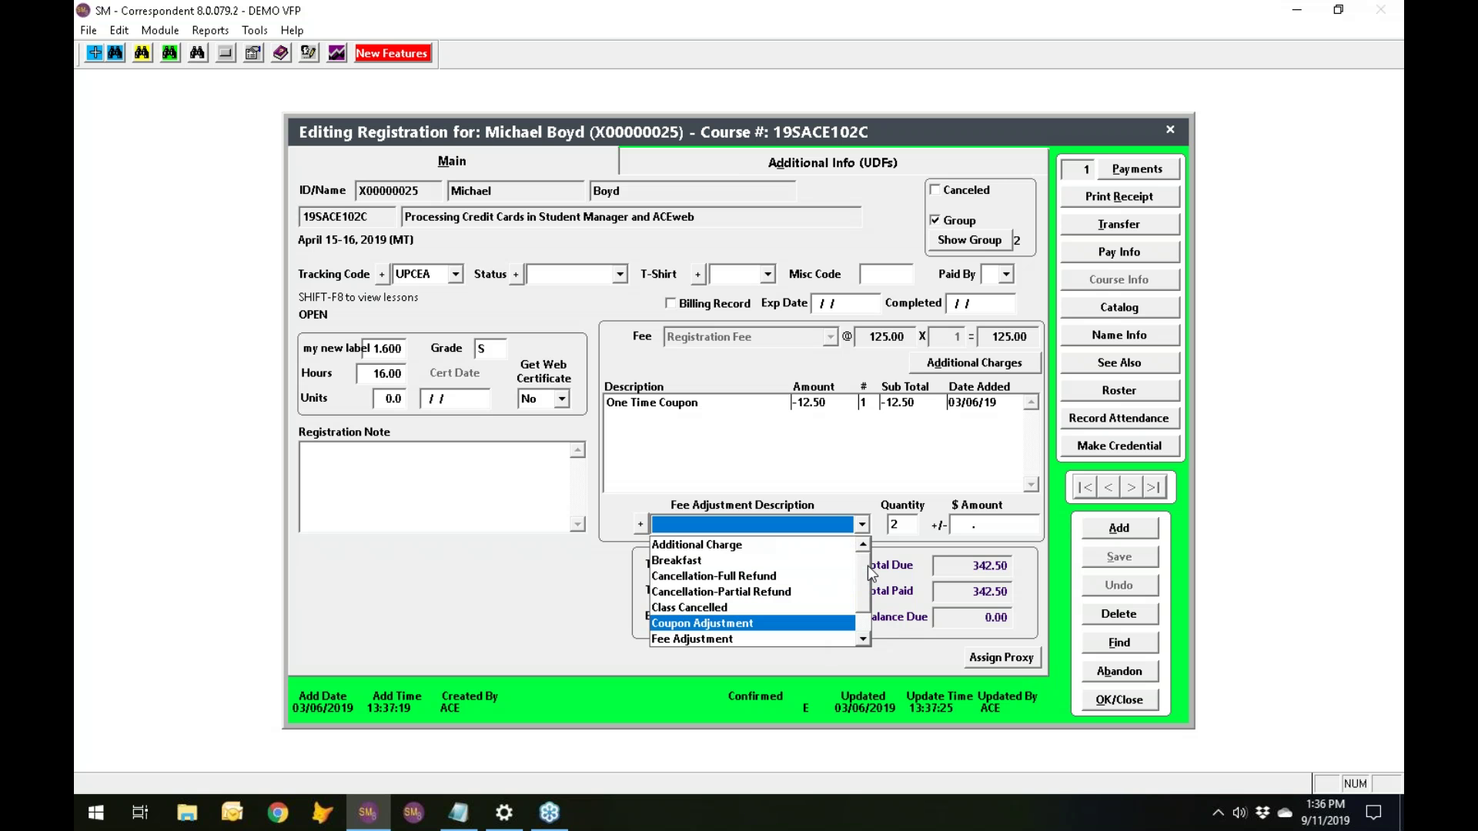
{"action": "left_click", "coordinate": [737, 561]}
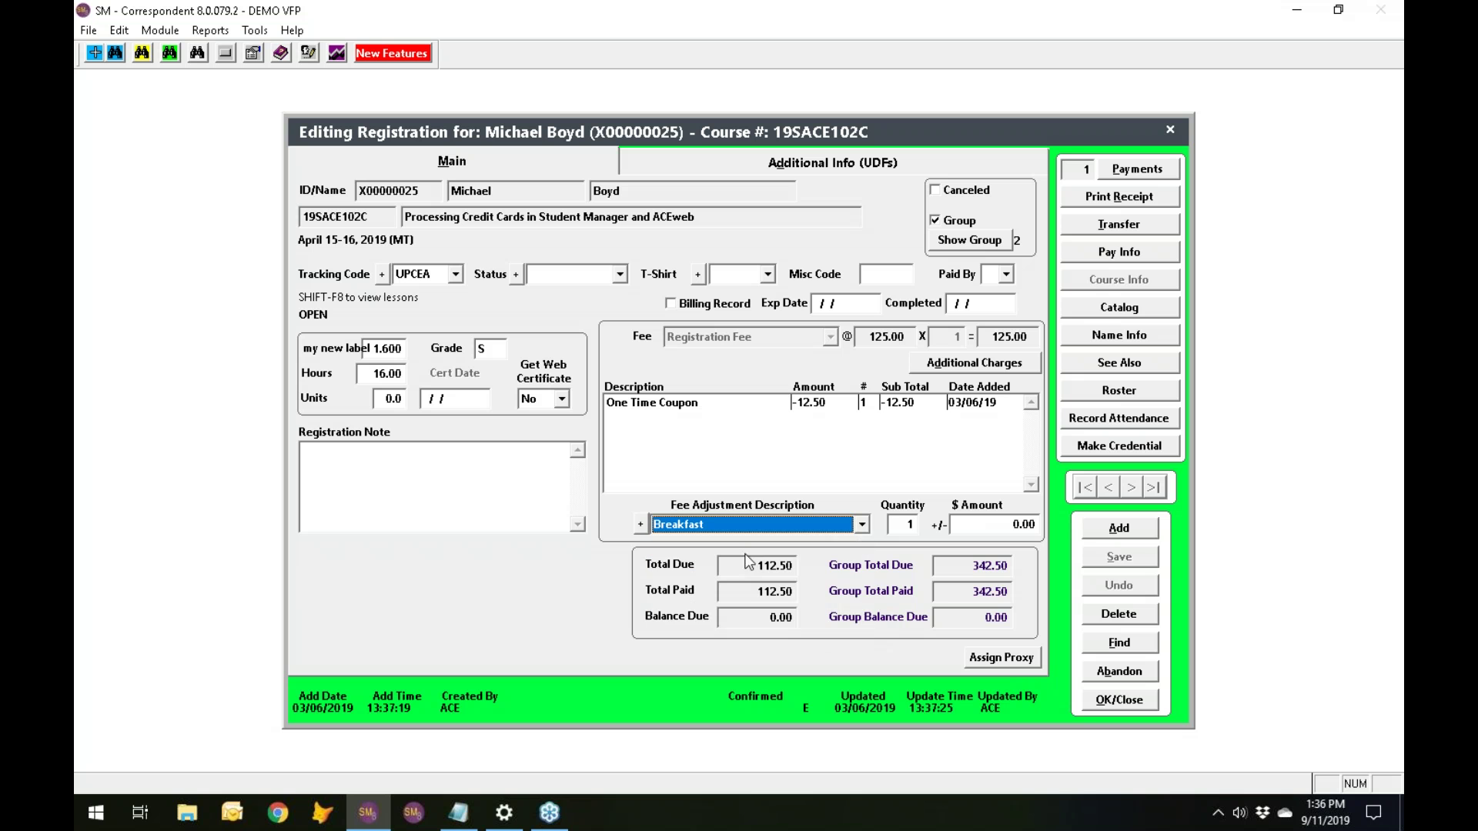
{"action": "left_click", "coordinate": [1005, 523]}
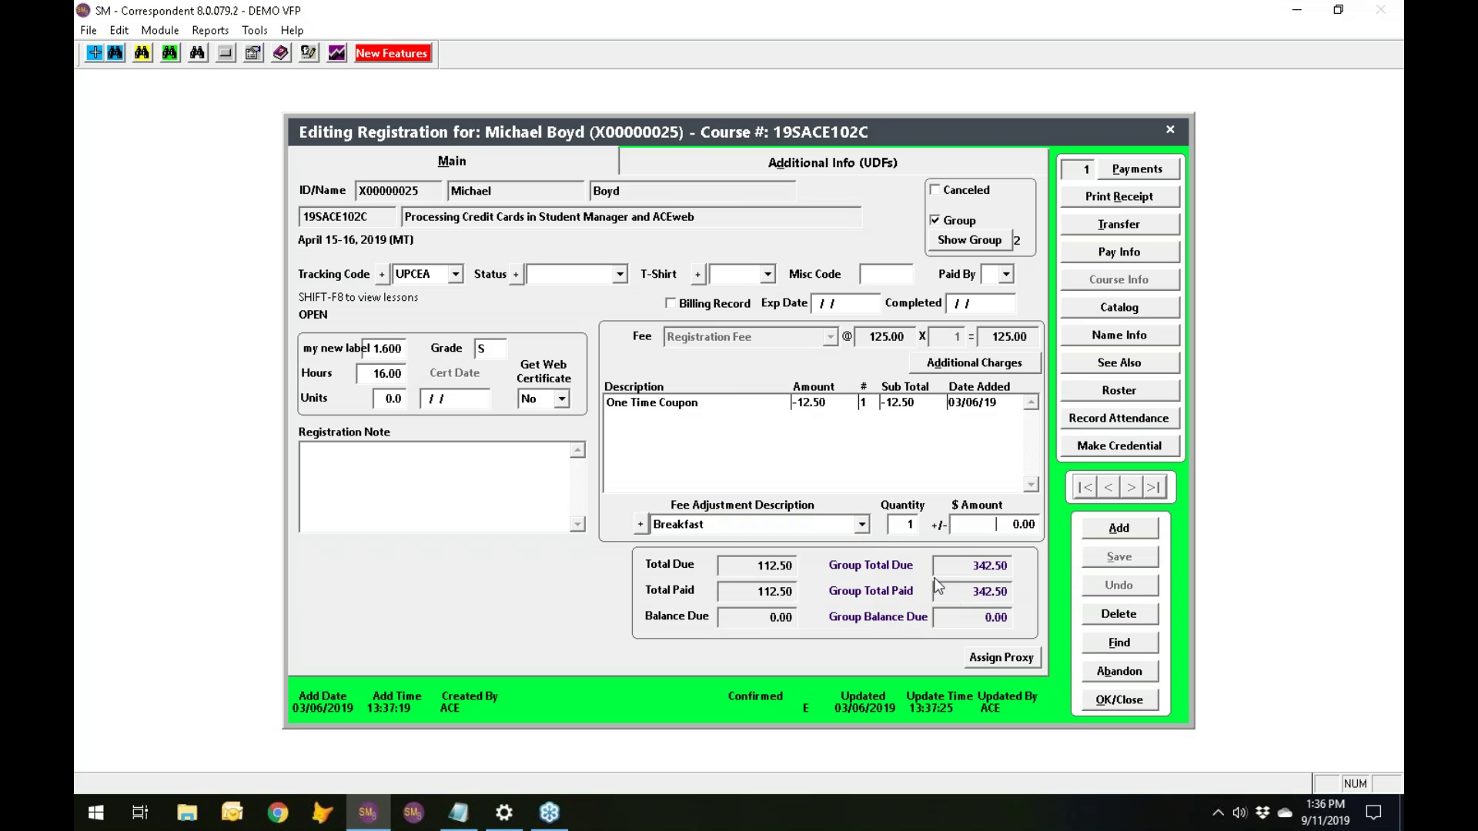
{"action": "key", "text": "Tab"}
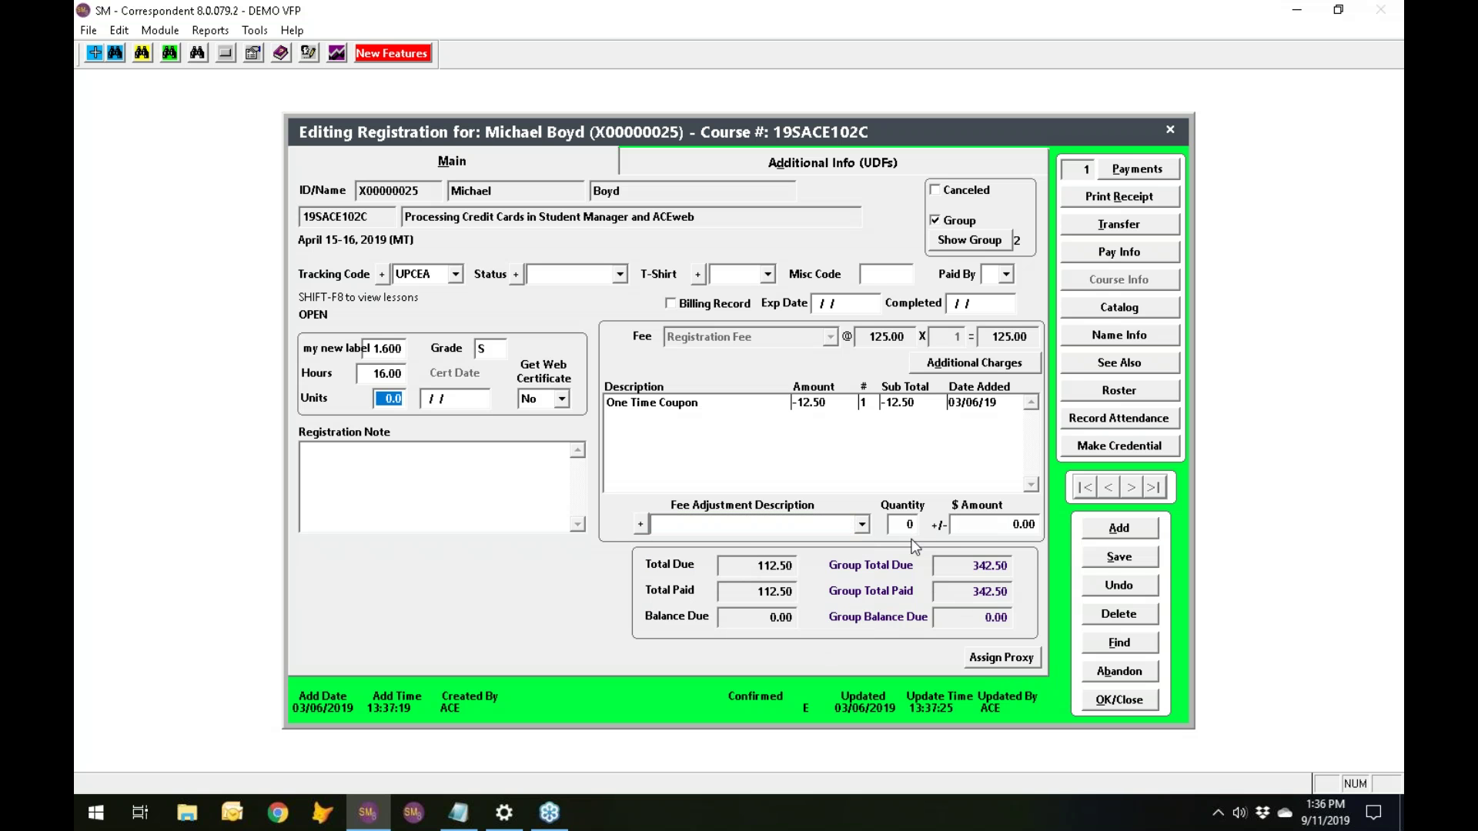
Add a Breakfast fee adjustment with quantity 2 and amount 10 to the registration, and save and close the record.
{"action": "left_click", "coordinate": [861, 525]}
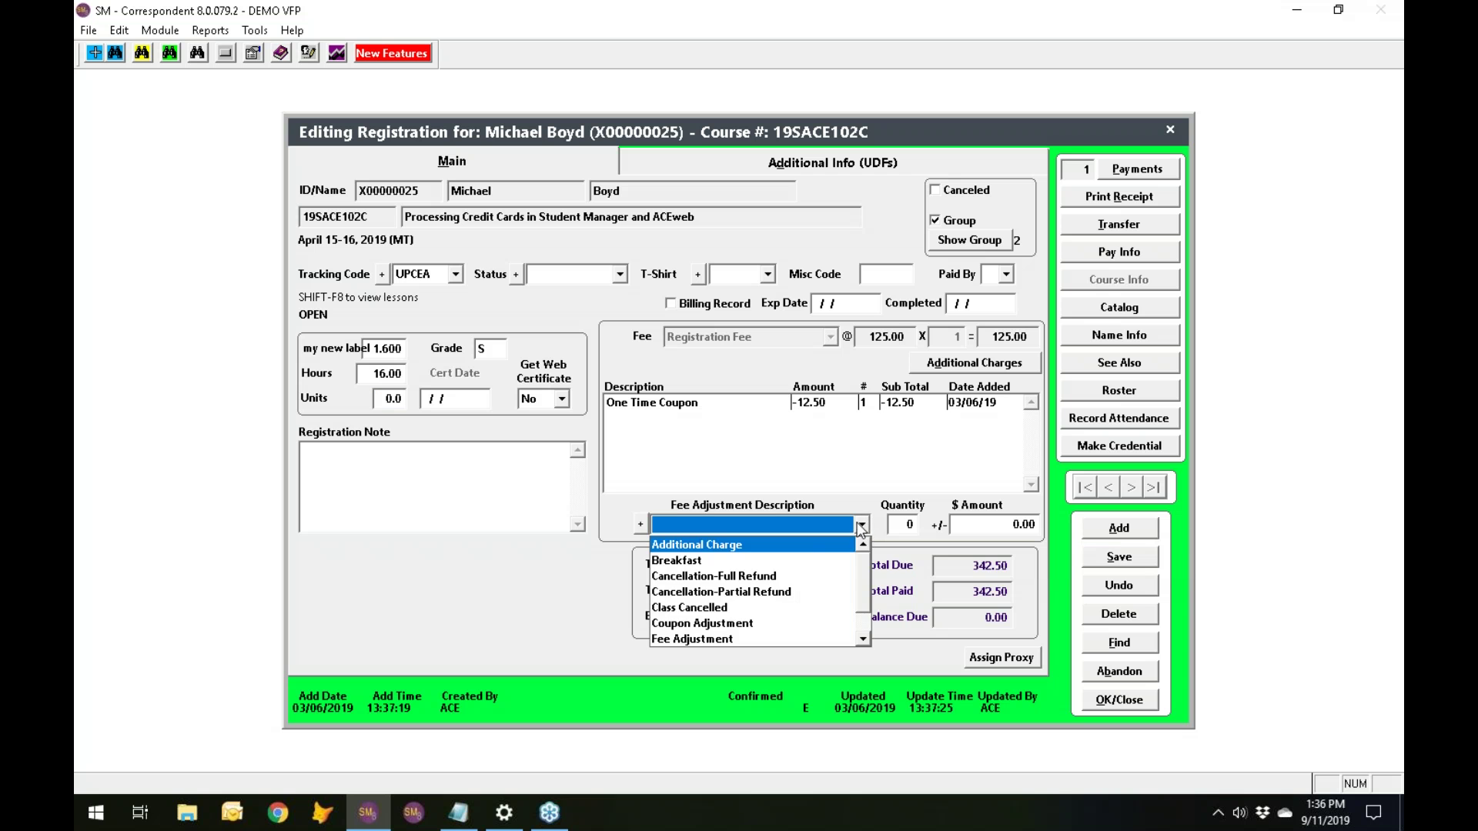
{"action": "left_click", "coordinate": [792, 562]}
{"action": "key", "text": "Tab"}
{"action": "type", "text": "2"}
{"action": "key", "text": "Tab"}
{"action": "type", "text": "10"}
{"action": "key", "text": "Return"}
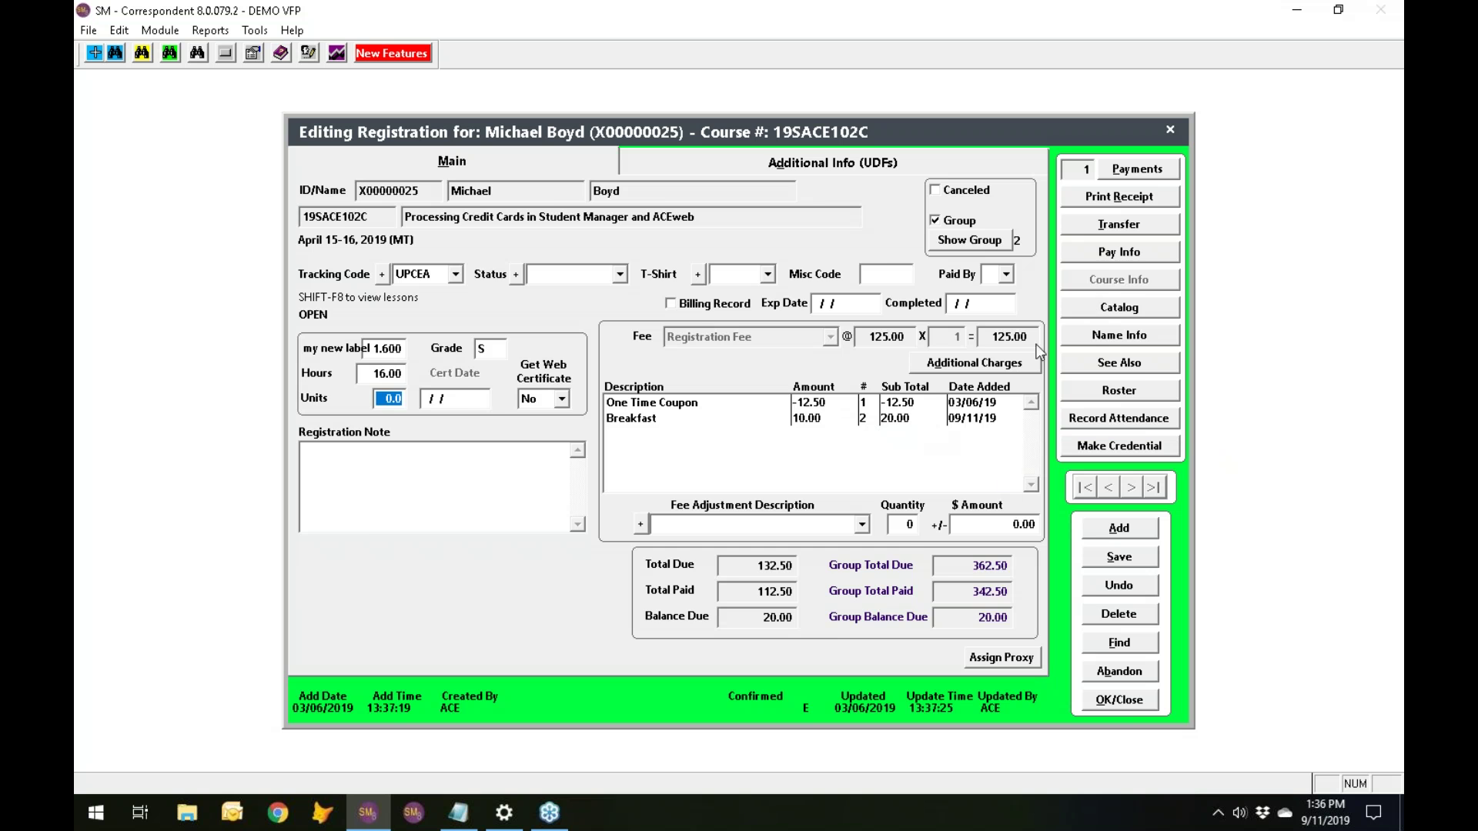
{"action": "left_click", "coordinate": [1118, 700]}
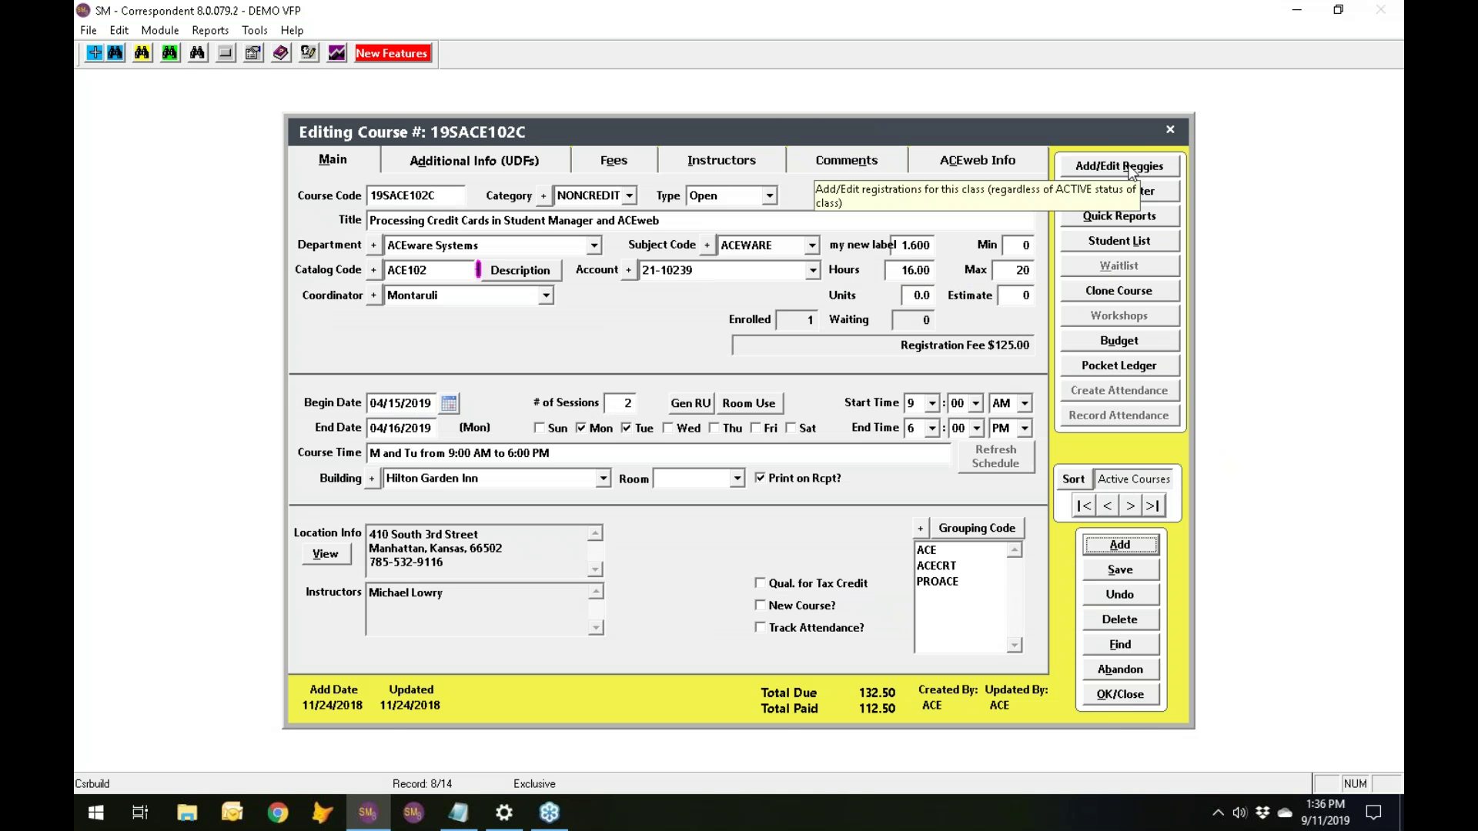
Open the course's Name Roster quick report for modification and enlarge the Group Header 3:rgid band.
{"action": "left_click", "coordinate": [1134, 222]}
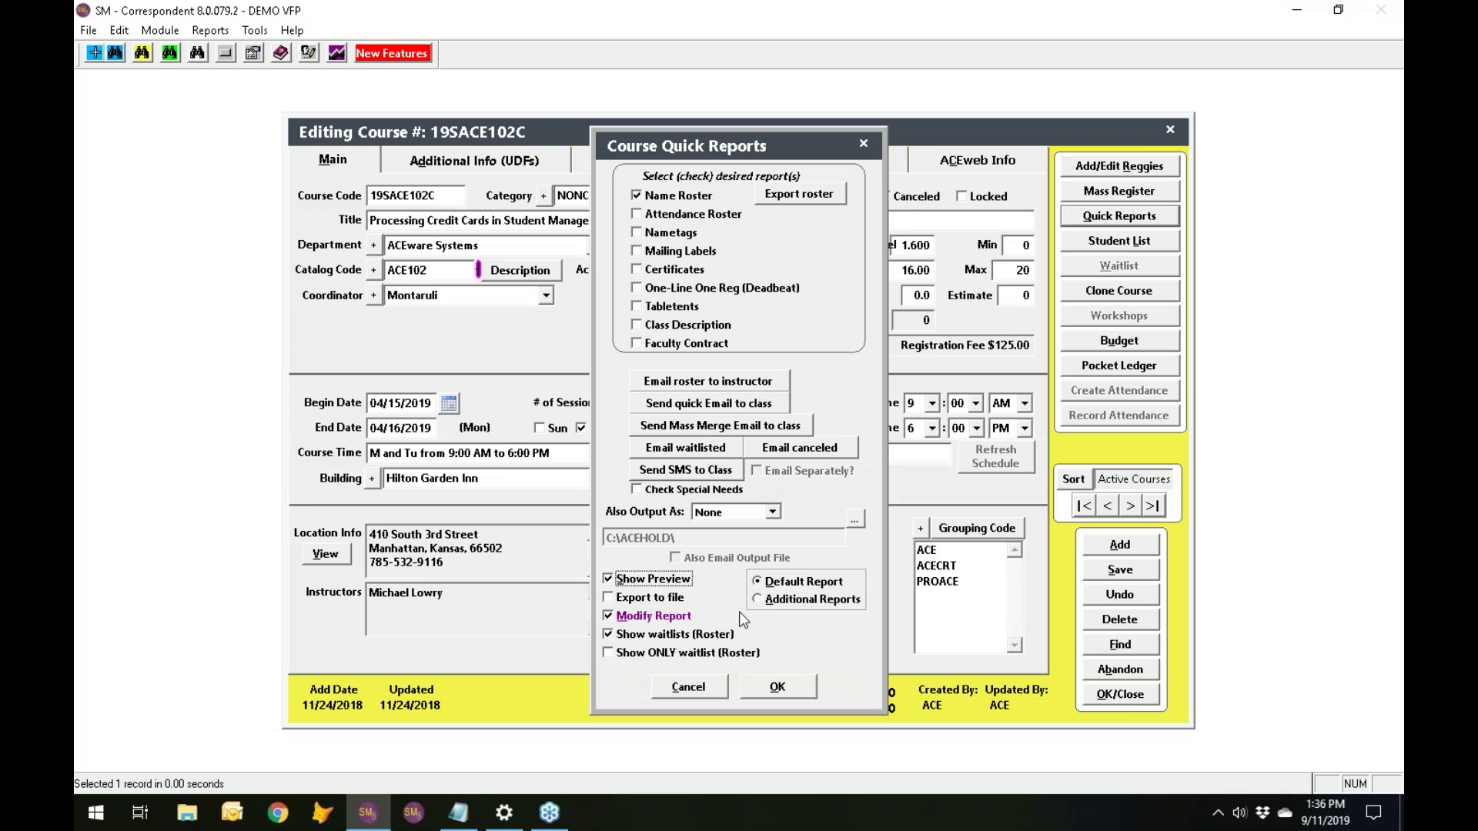
{"action": "left_click", "coordinate": [788, 686]}
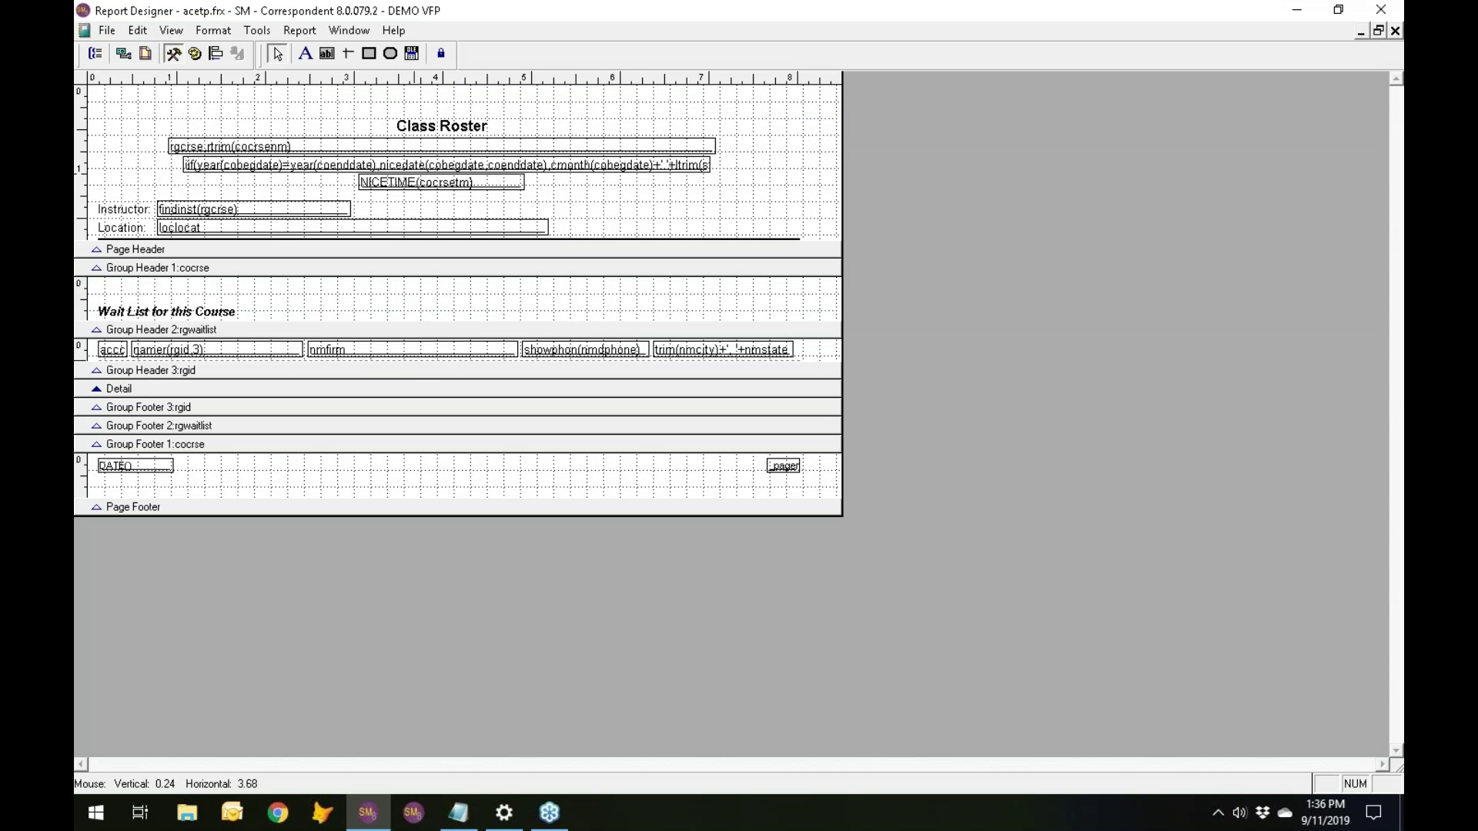
{"action": "left_click_drag", "start_coordinate": [418, 368], "coordinate": [417, 419]}
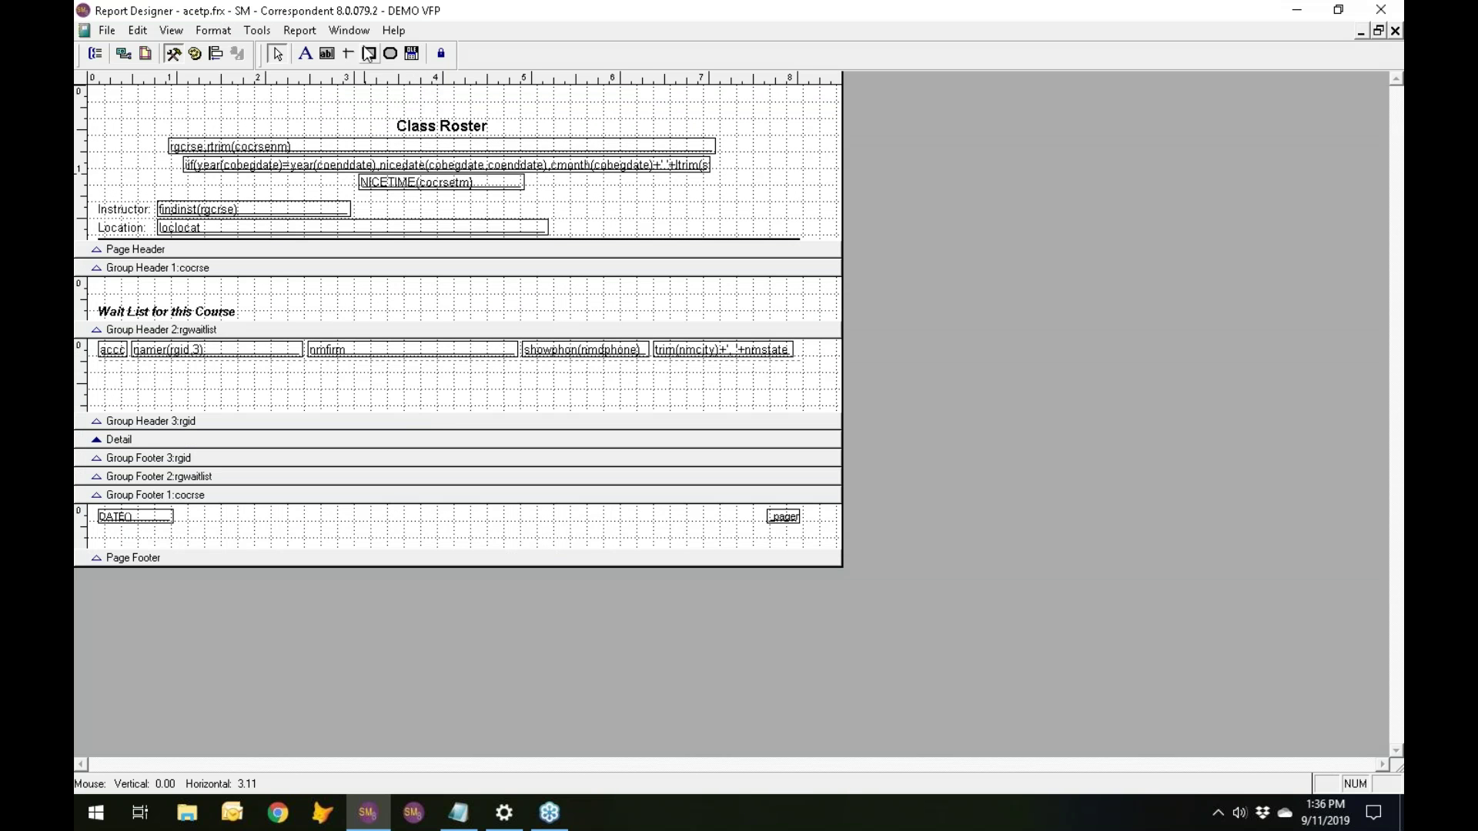
Add a field below the name with expression addopt(rgid,rgcrse,,,,.t.) and Stretch with overflow, and widen it to end beneath the phone field.
{"action": "left_click", "coordinate": [328, 54]}
{"action": "left_click", "coordinate": [241, 370]}
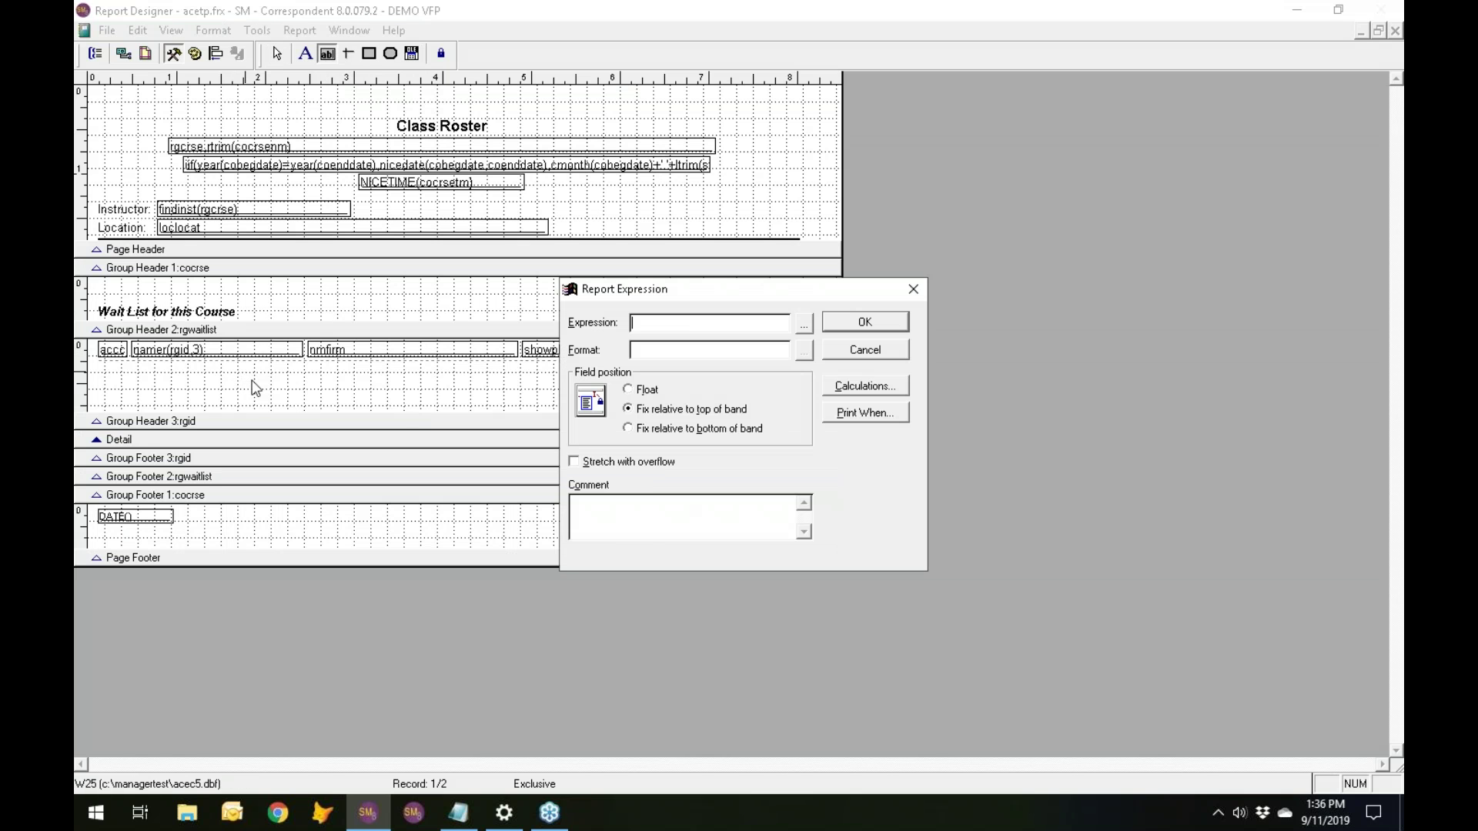
{"action": "type", "text": "addopt(rgid,rgcrse,,,,.t.)"}
{"action": "left_click", "coordinate": [574, 461]}
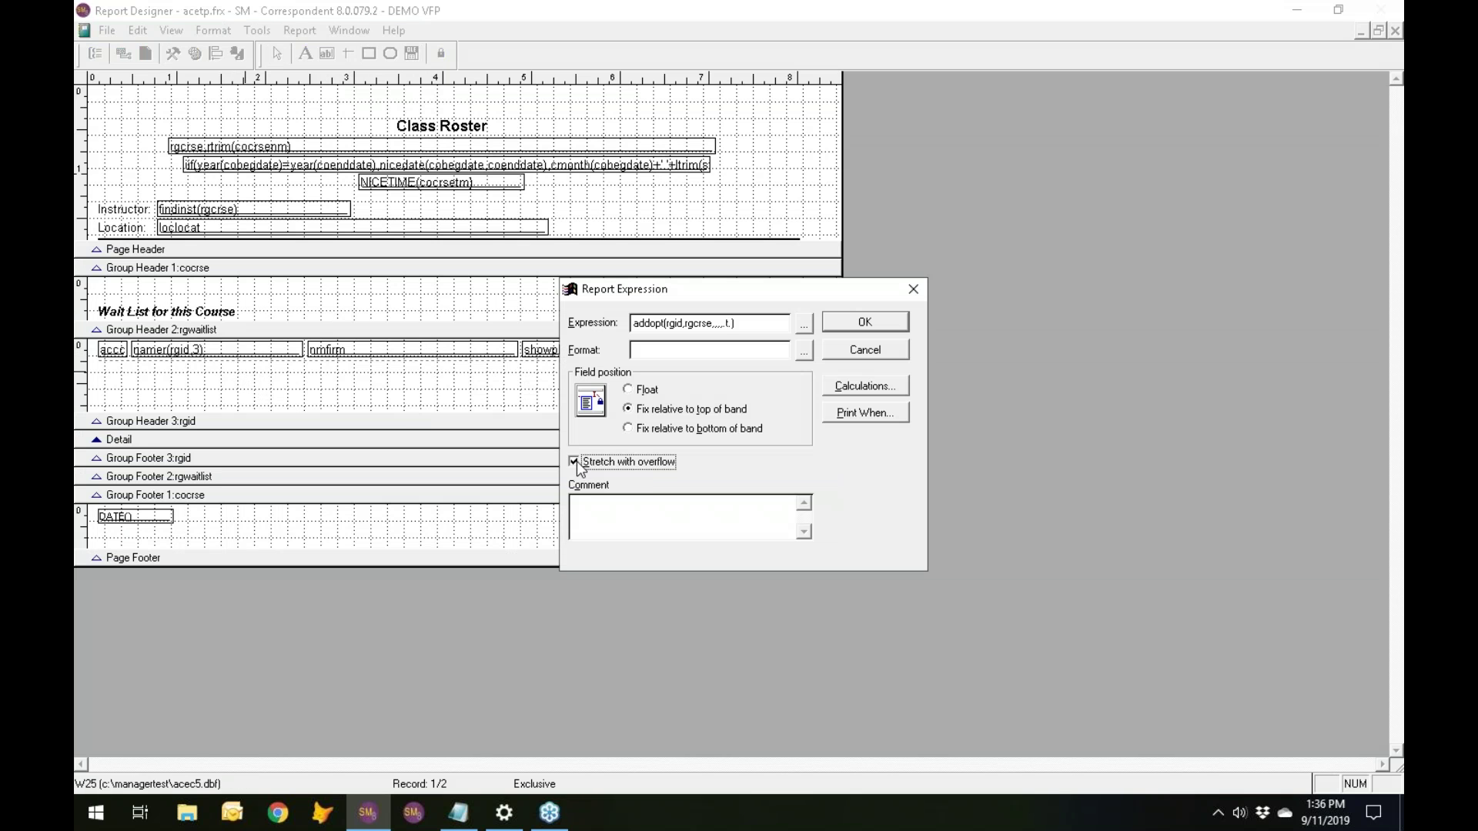
{"action": "left_click", "coordinate": [862, 325]}
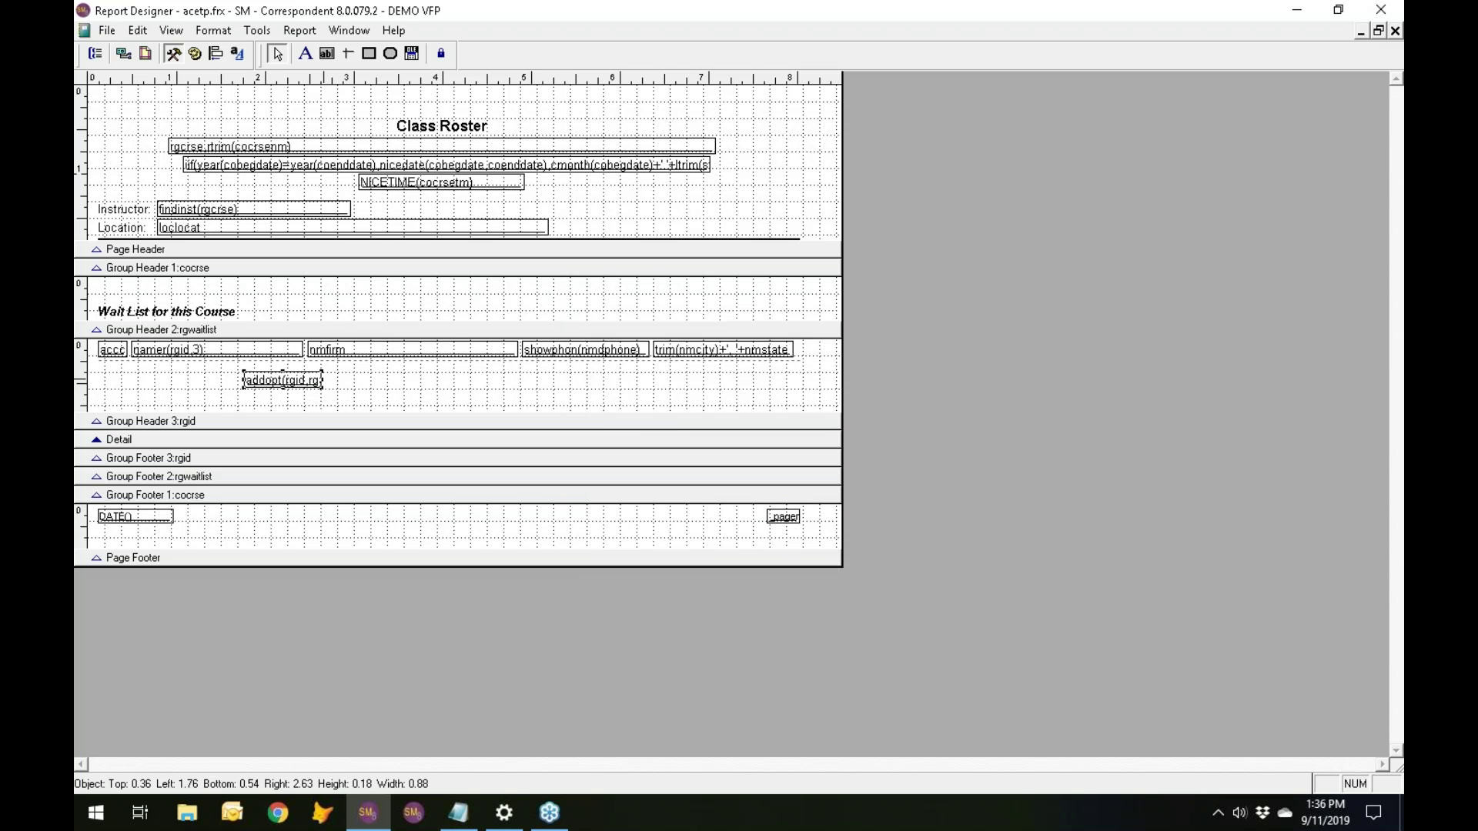
{"action": "left_click_drag", "start_coordinate": [322, 387], "coordinate": [636, 393]}
Preview the modified Class Roster, close its design without keeping the changes, and exit the report preview and the course record.
{"action": "key", "text": "ctrl+i"}
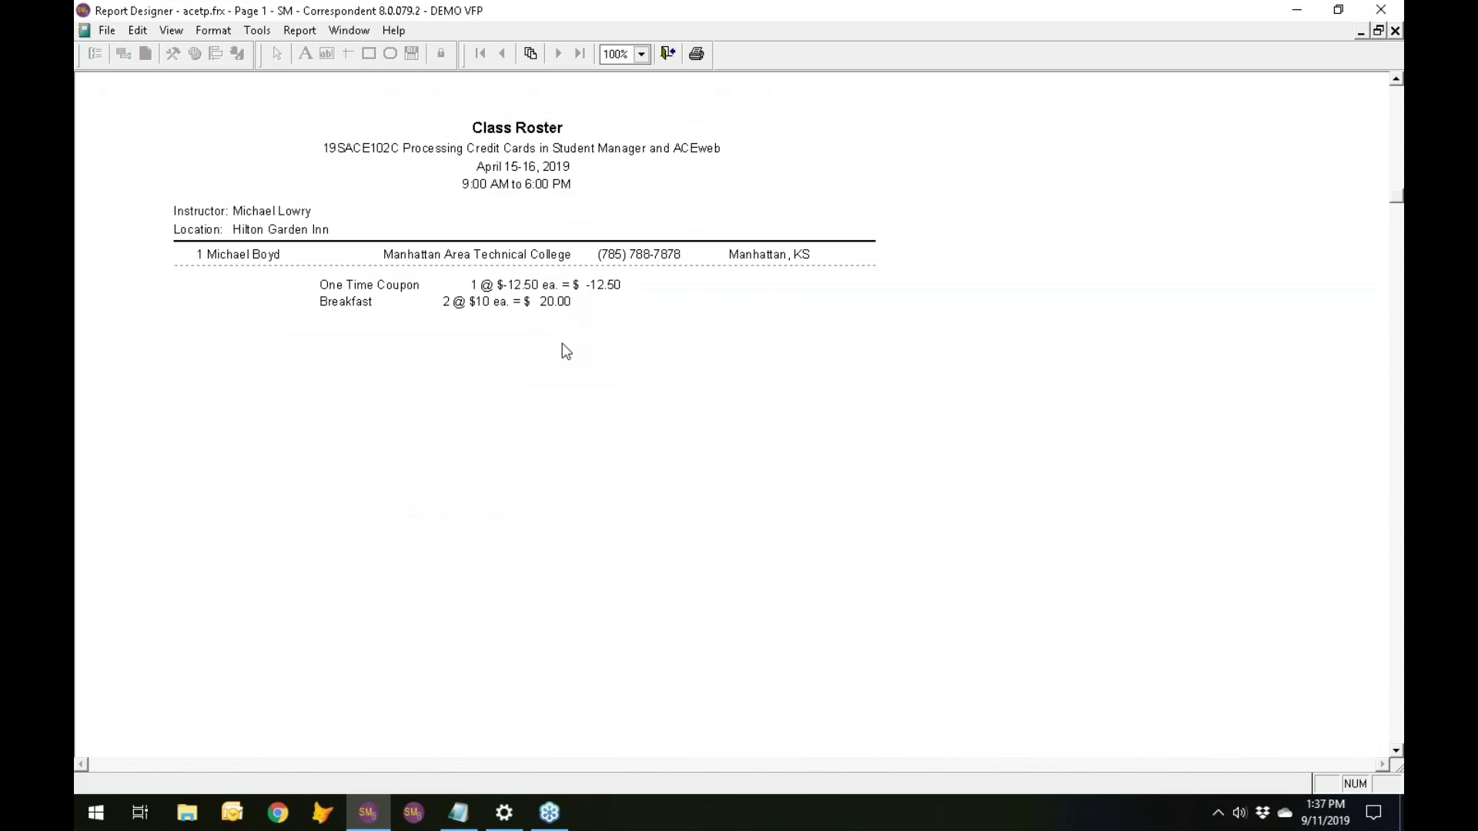
{"action": "left_click", "coordinate": [667, 55]}
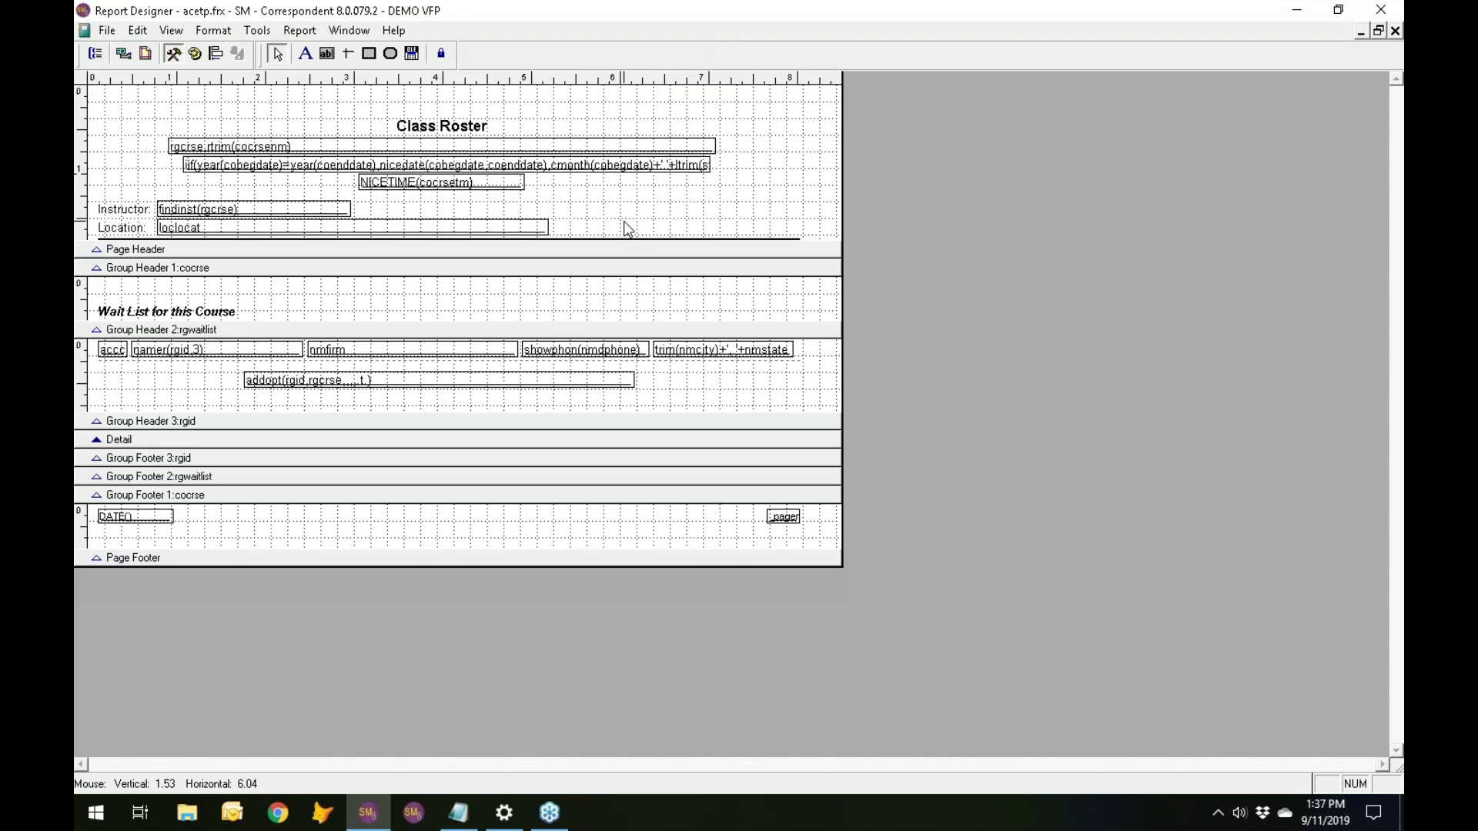
{"action": "left_click", "coordinate": [1394, 31]}
{"action": "left_click", "coordinate": [738, 460]}
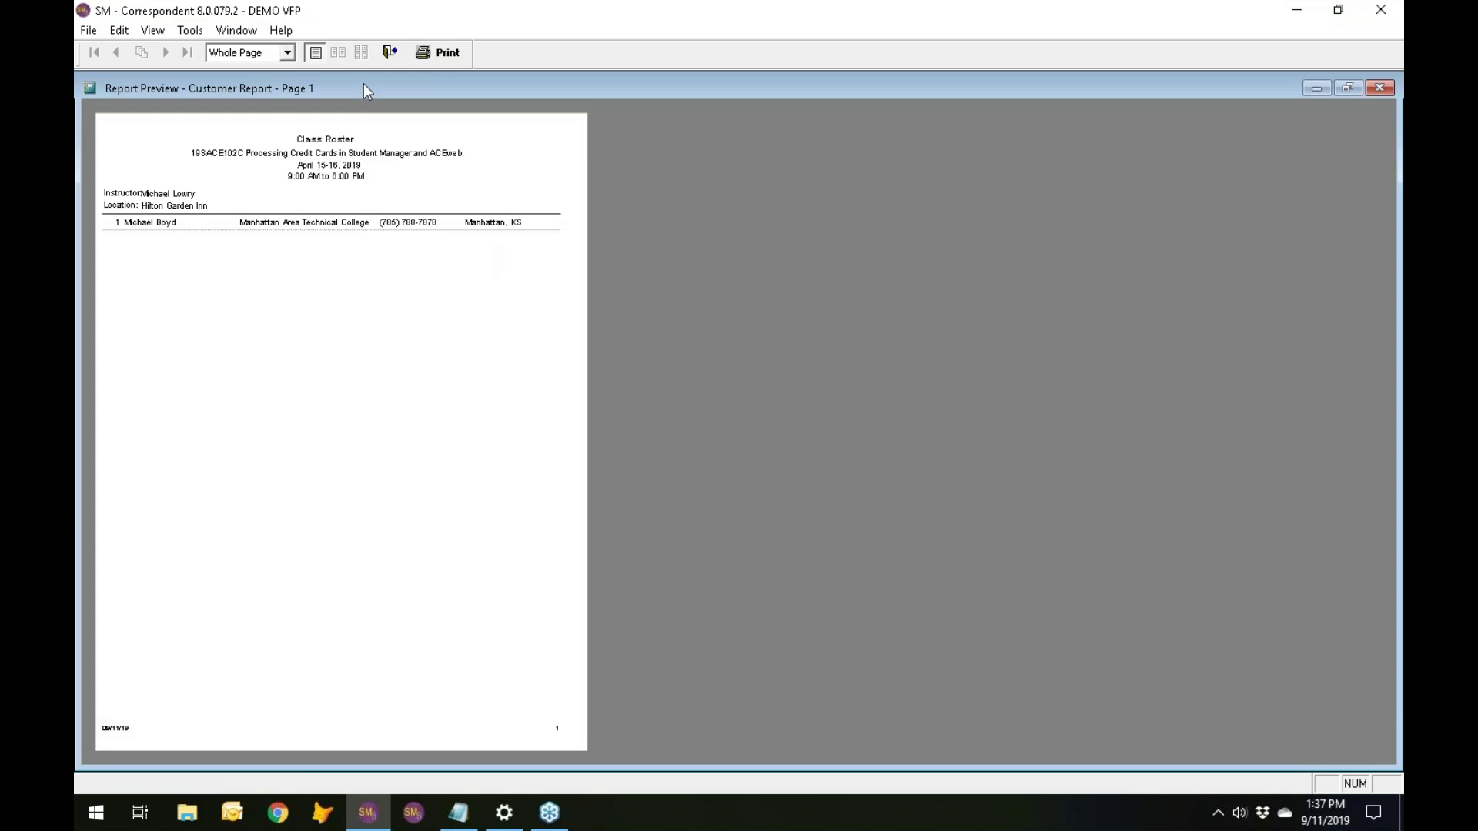
{"action": "left_click", "coordinate": [389, 51]}
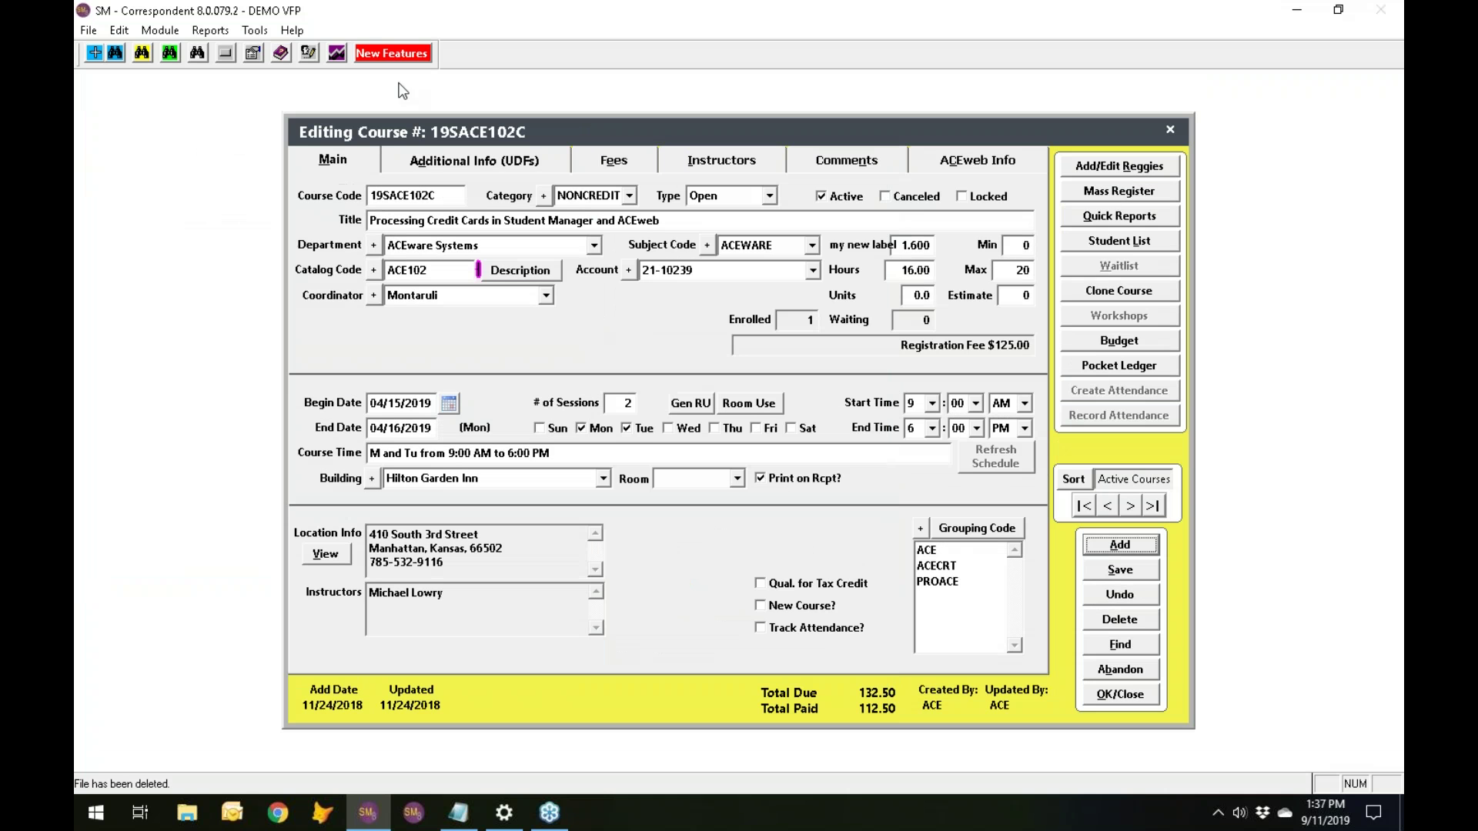
{"action": "left_click", "coordinate": [1125, 671]}
Review the invoice date options in the Pay preferences and abandon the preferences without changes.
{"action": "left_click", "coordinate": [574, 585]}
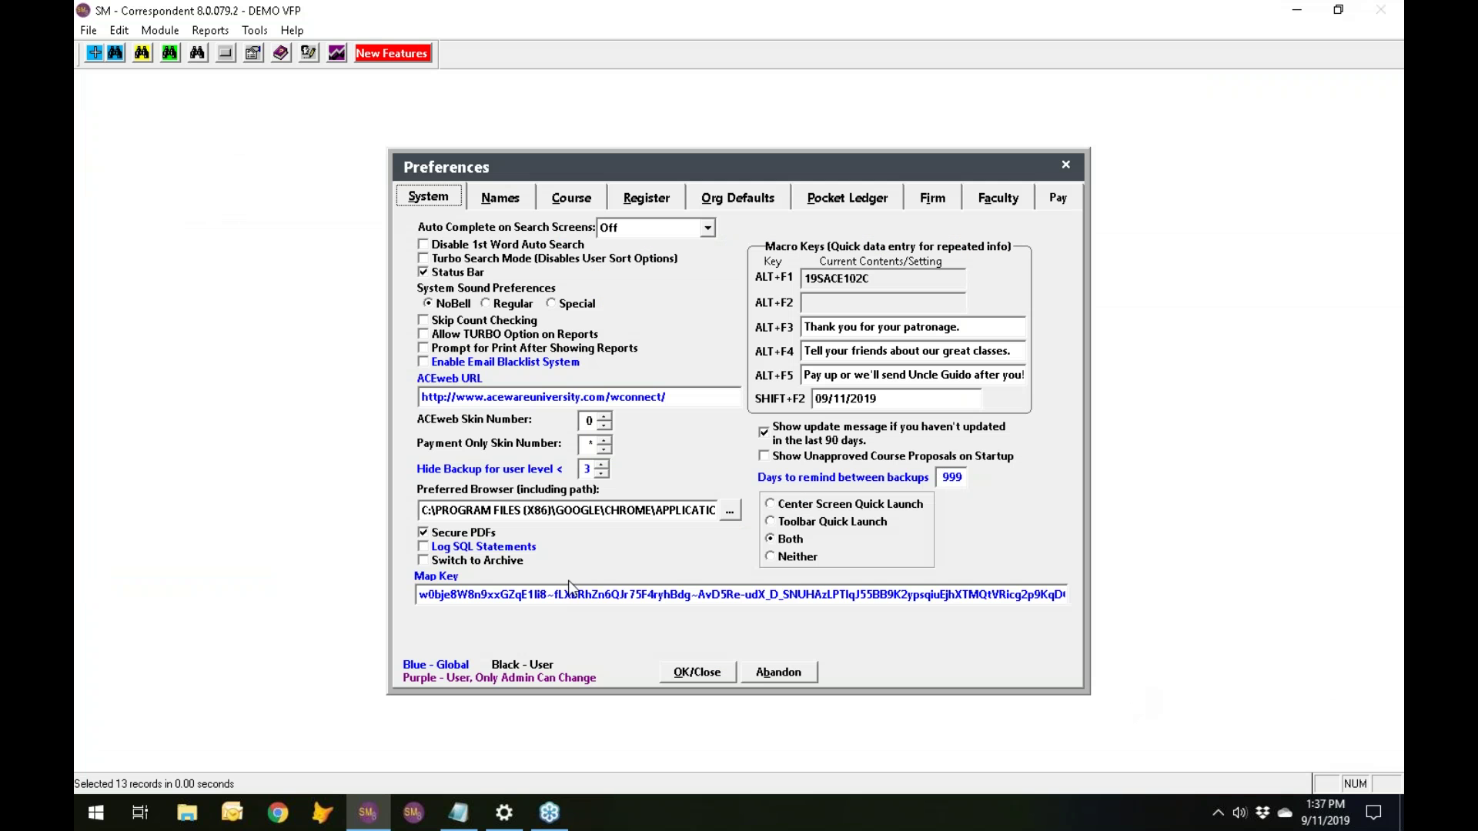
{"action": "left_click", "coordinate": [1055, 197]}
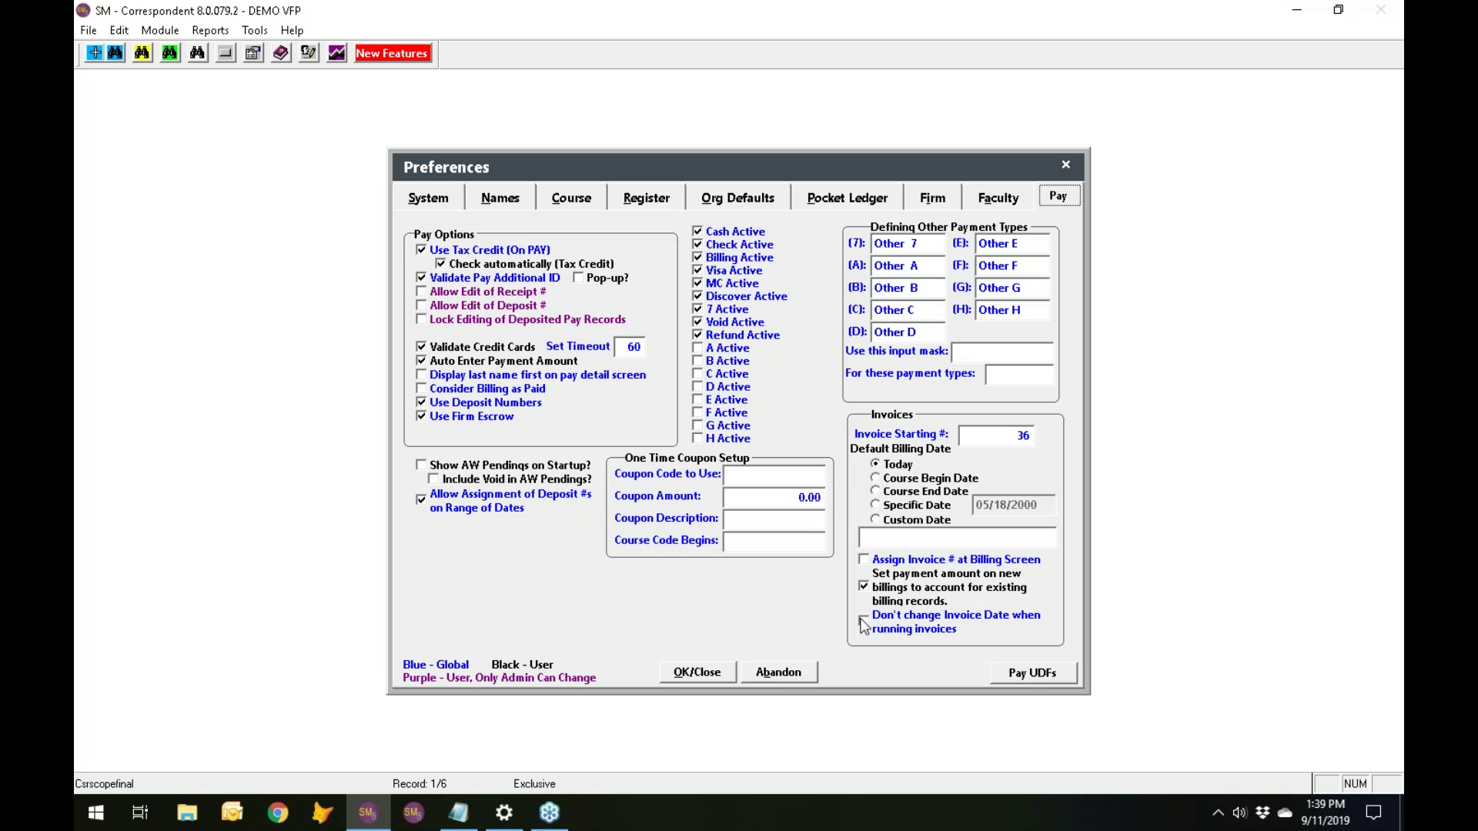
{"action": "left_click", "coordinate": [783, 674]}
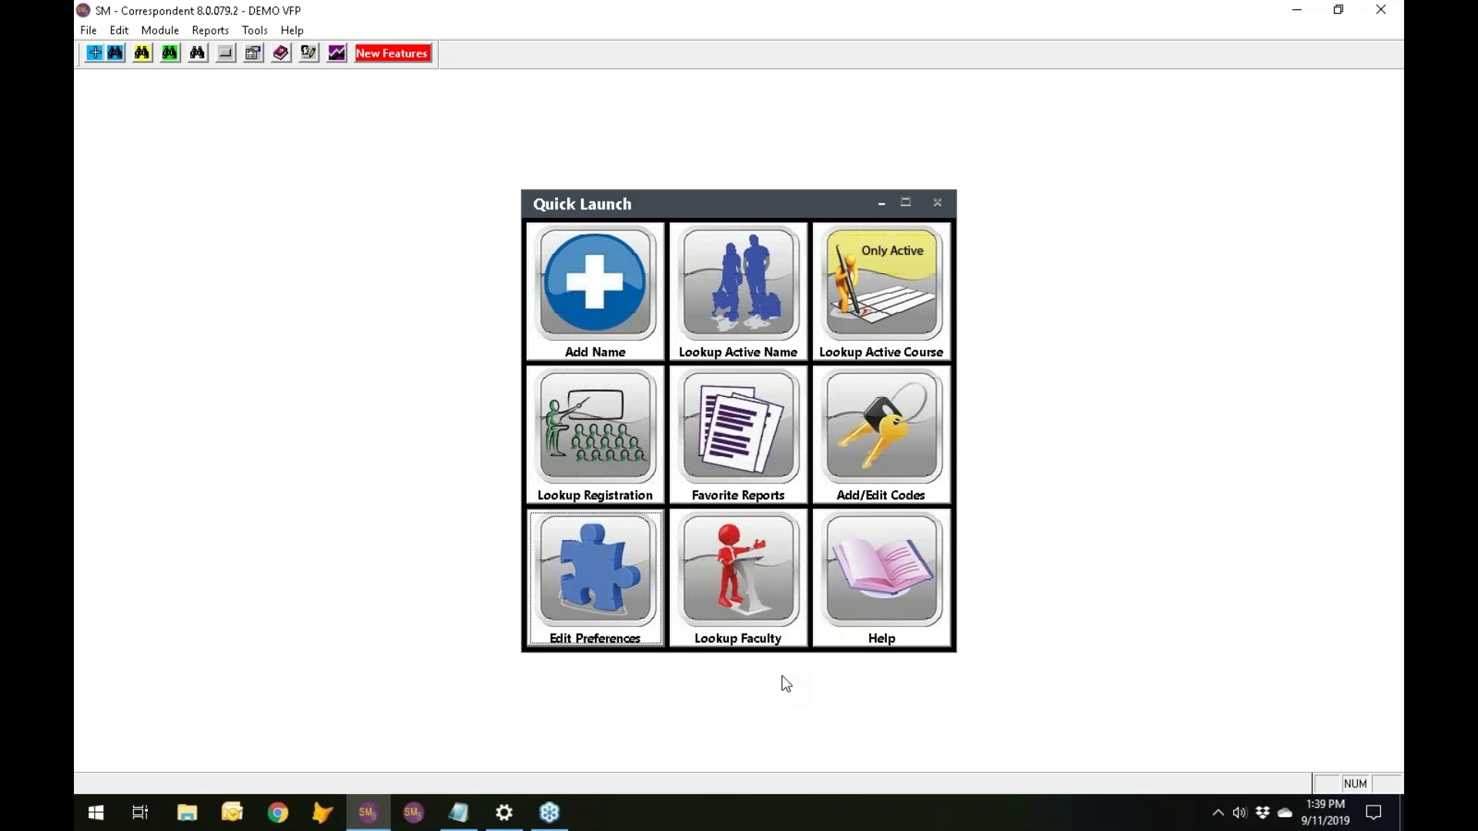
Open the Special 1 Reg/1 Line (Deadbeat) accounting report and choose EXCEL as its additional output format.
{"action": "left_click", "coordinate": [211, 32]}
{"action": "mouse_move", "coordinate": [219, 50]}
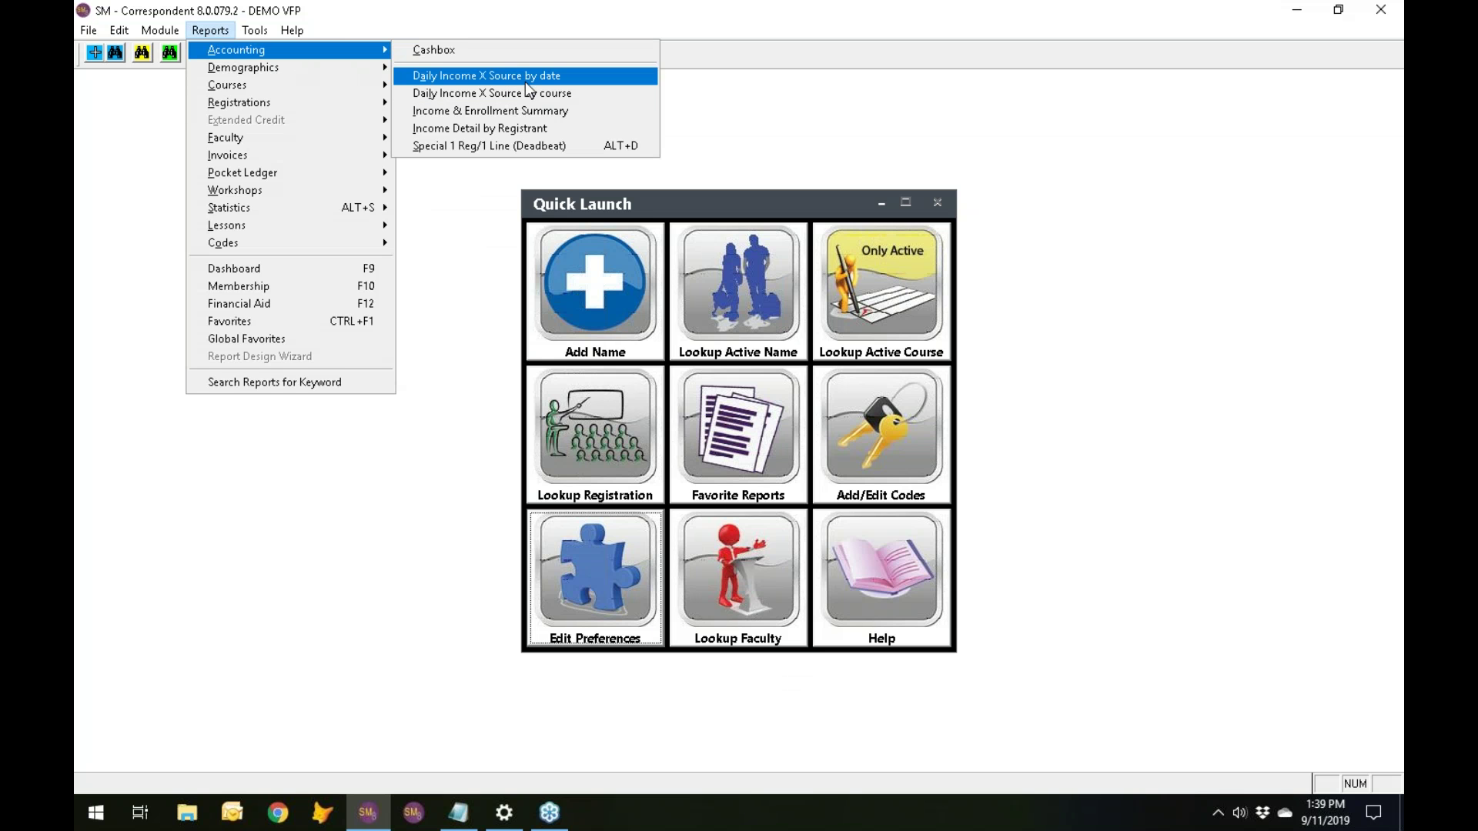
{"action": "left_click", "coordinate": [522, 148]}
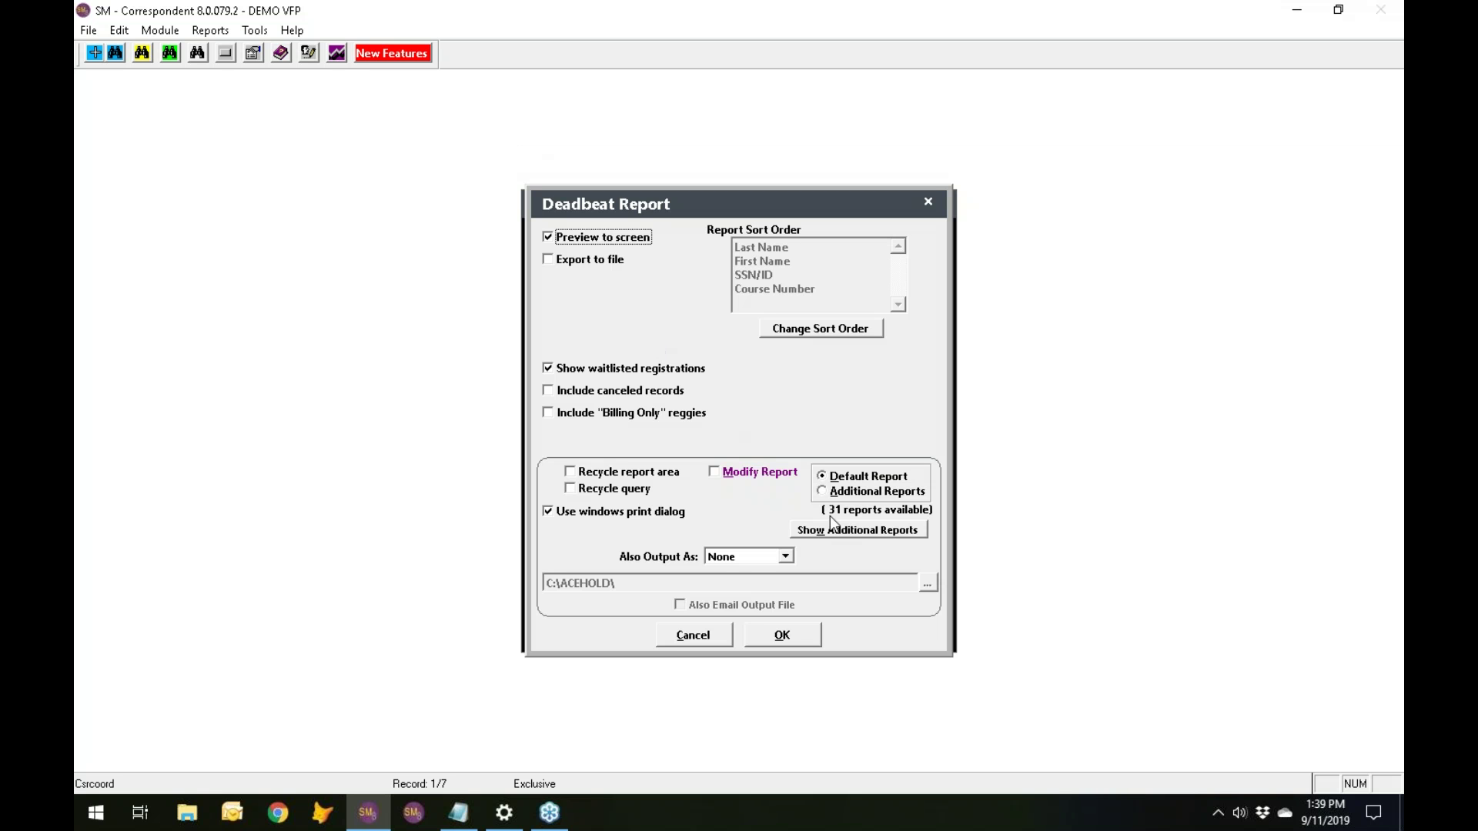
{"action": "left_click", "coordinate": [758, 557]}
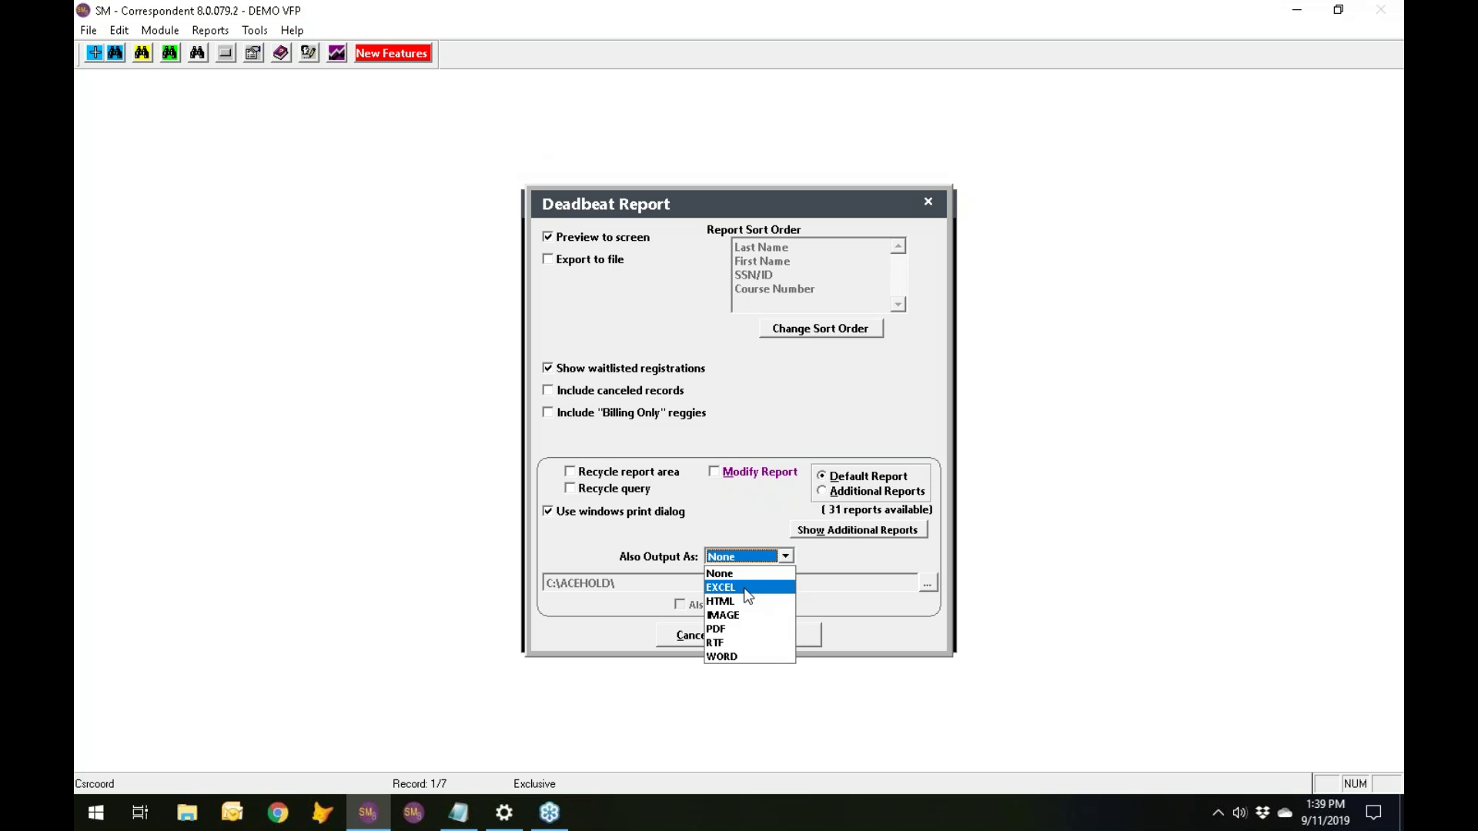
{"action": "left_click", "coordinate": [747, 588]}
Set the output file to C:\ACEHOLD\kjfaklfjkl.xls, enable Export to file, and cancel the Deadbeat report.
{"action": "left_click", "coordinate": [668, 585]}
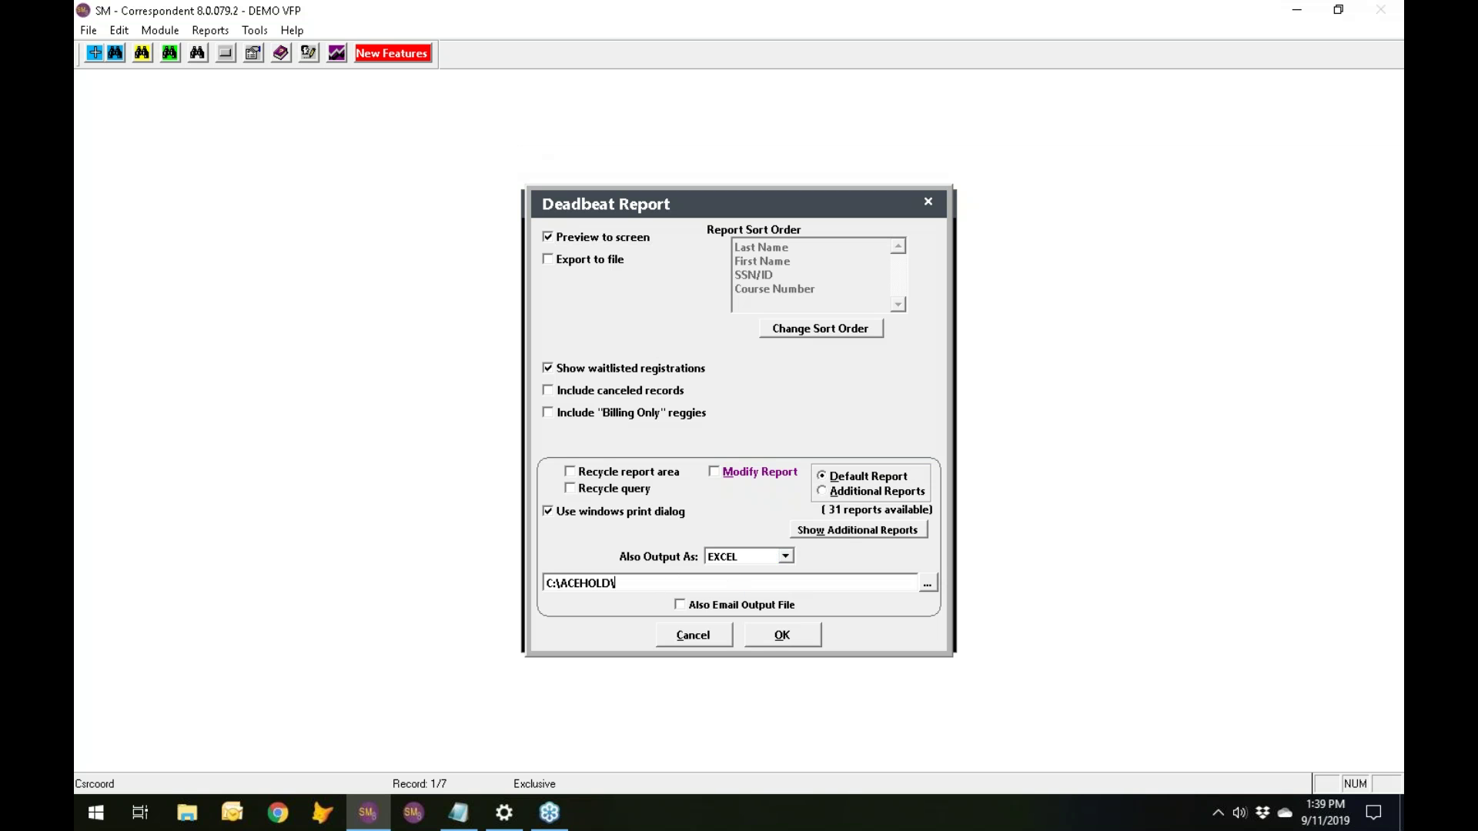
{"action": "type", "text": "kjfaklfjkl.xls"}
{"action": "left_click", "coordinate": [546, 260]}
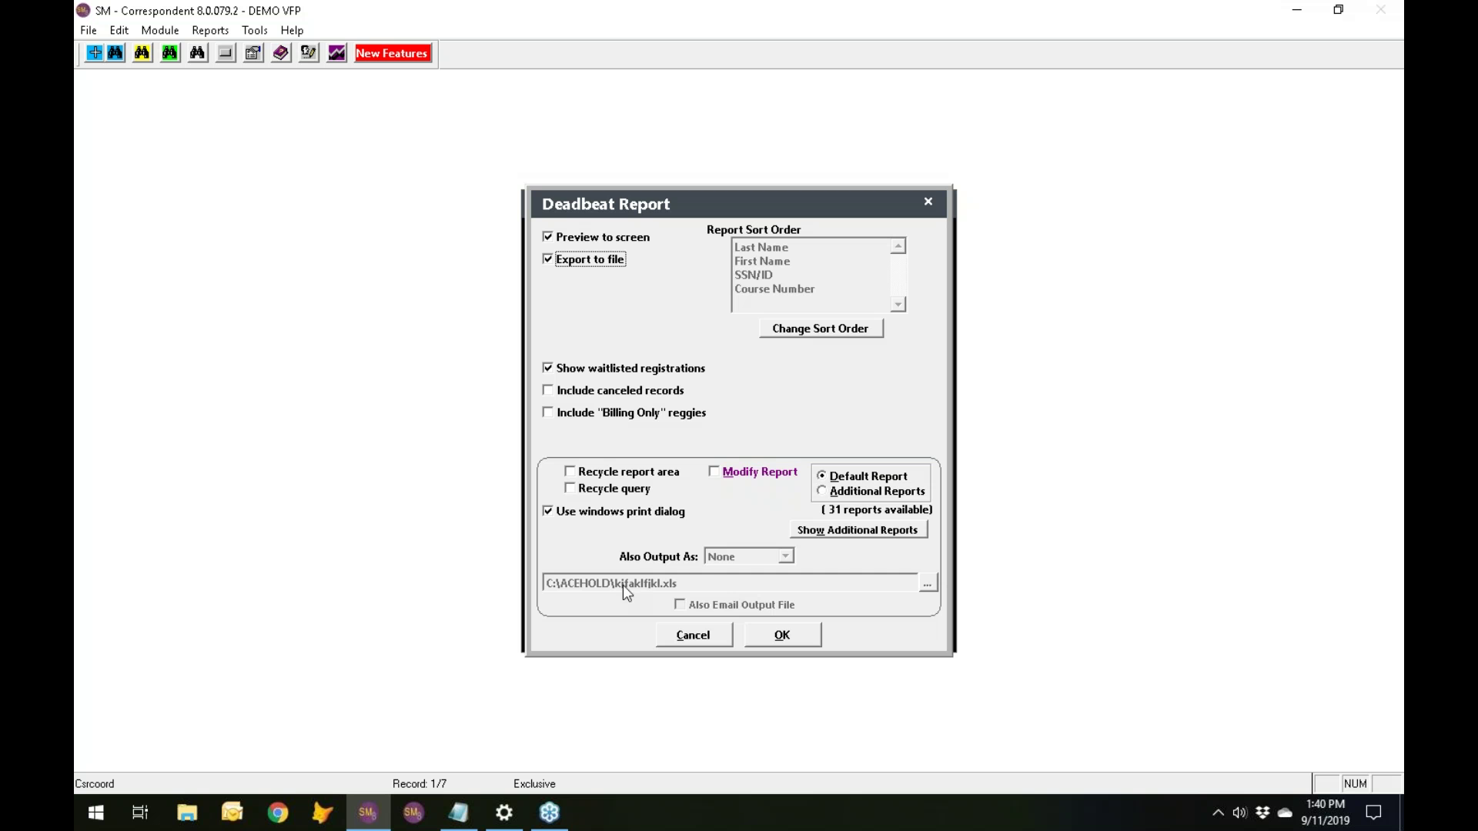
{"action": "left_click", "coordinate": [710, 640]}
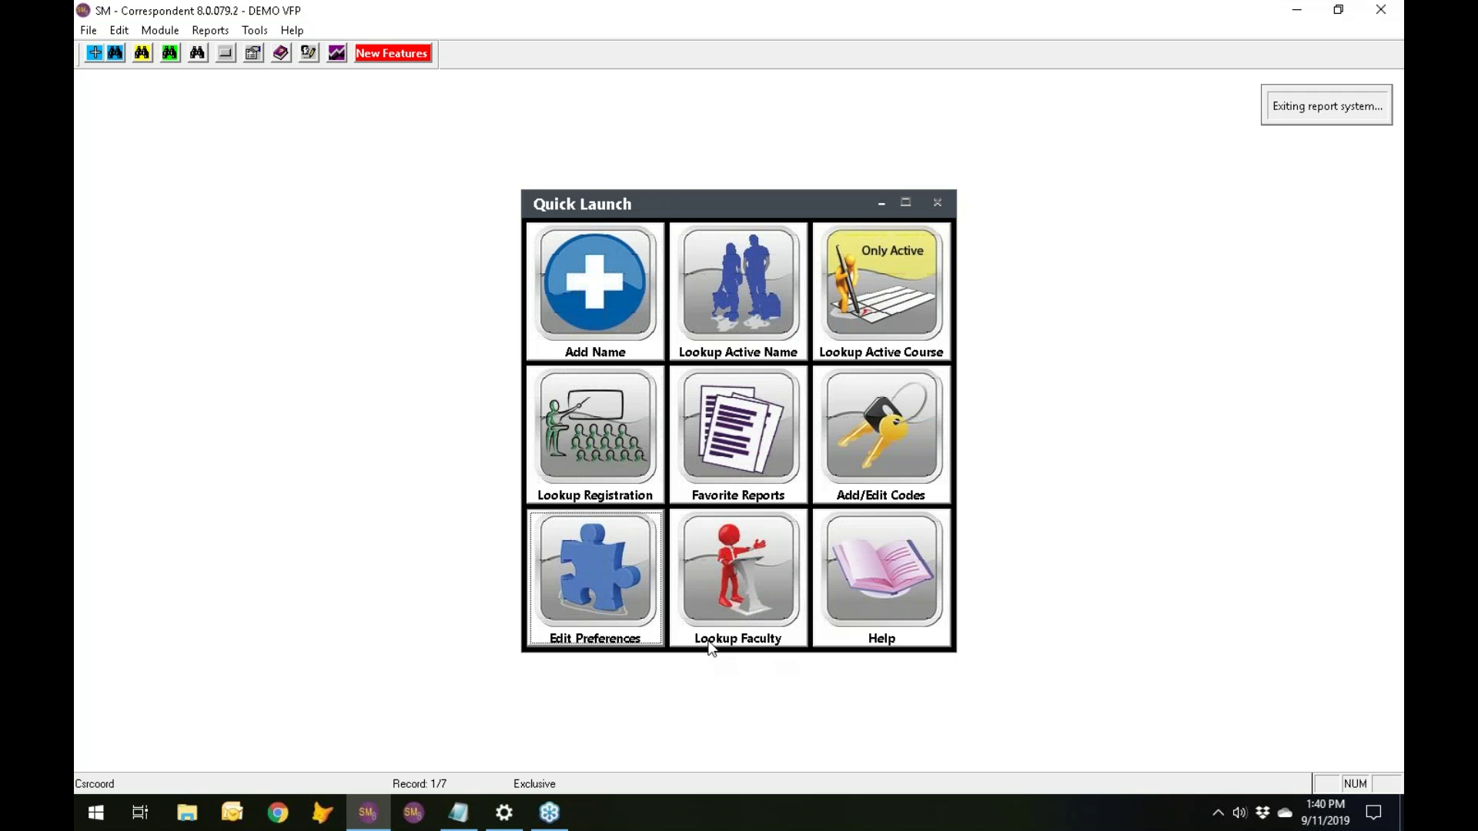
Generate the federal holidays for the year 2020 and dismiss the completion message.
{"action": "left_click", "coordinate": [160, 32]}
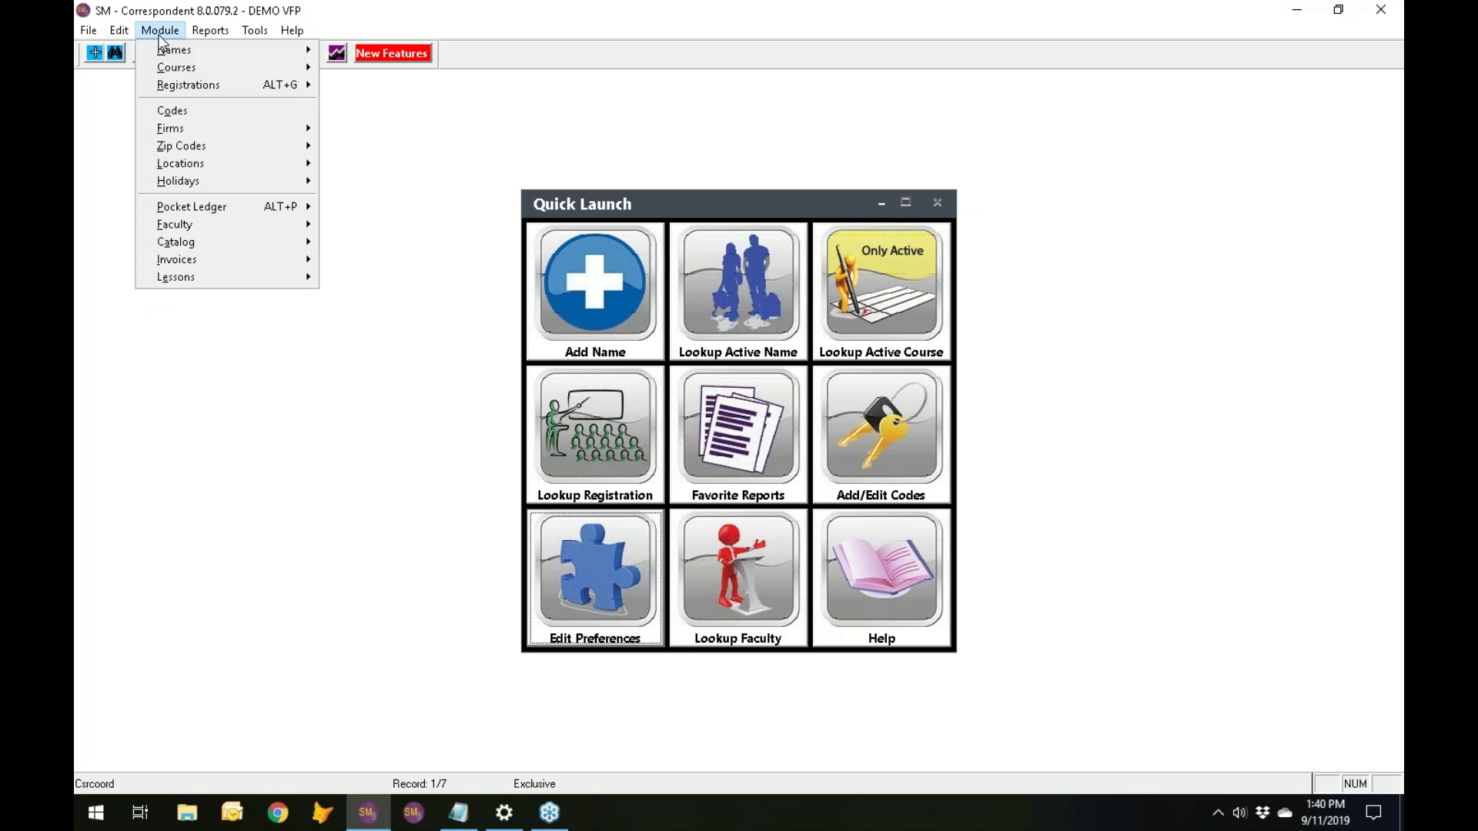
{"action": "mouse_move", "coordinate": [190, 193]}
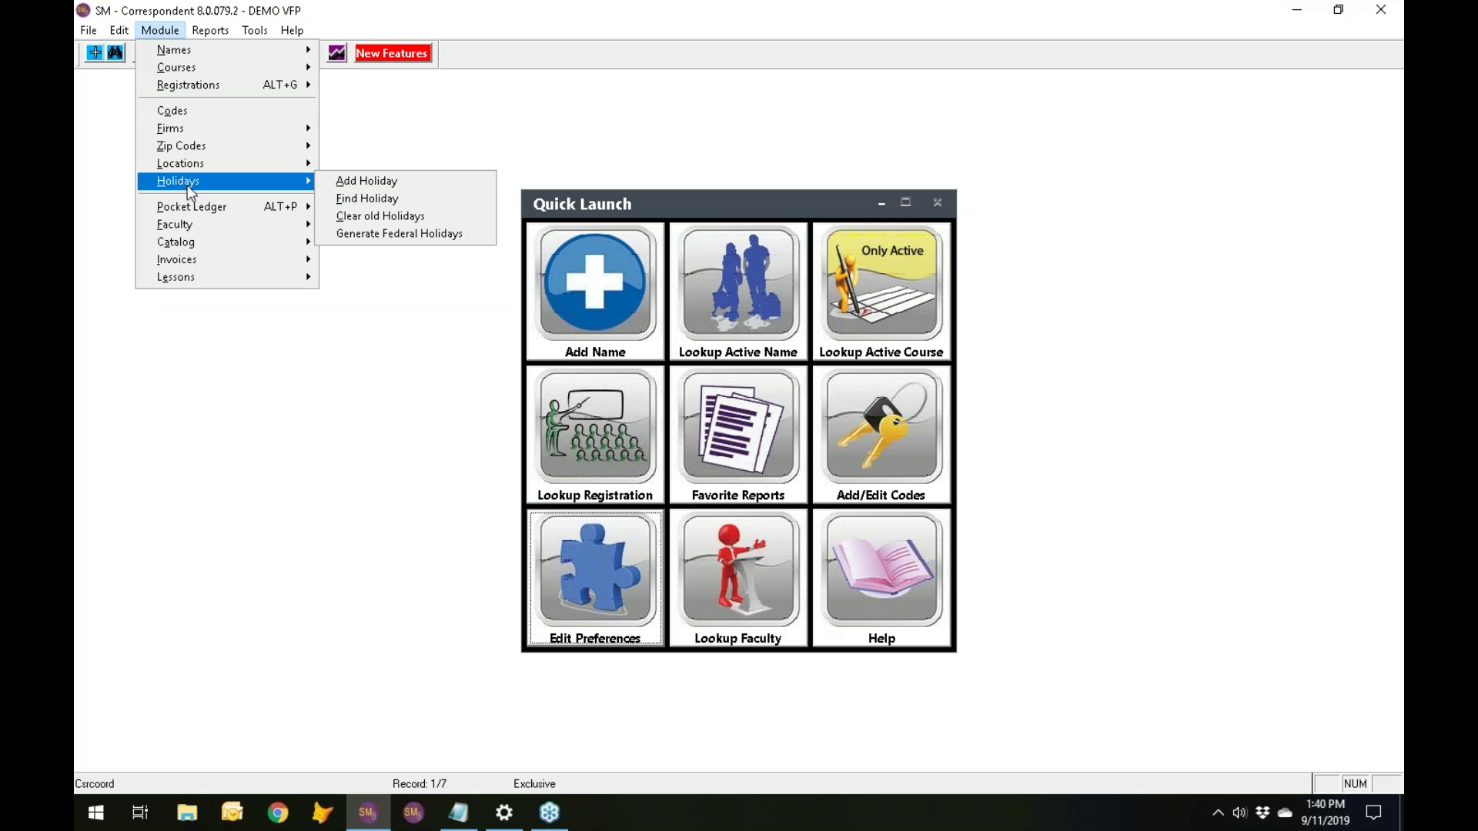
{"action": "left_click", "coordinate": [404, 235]}
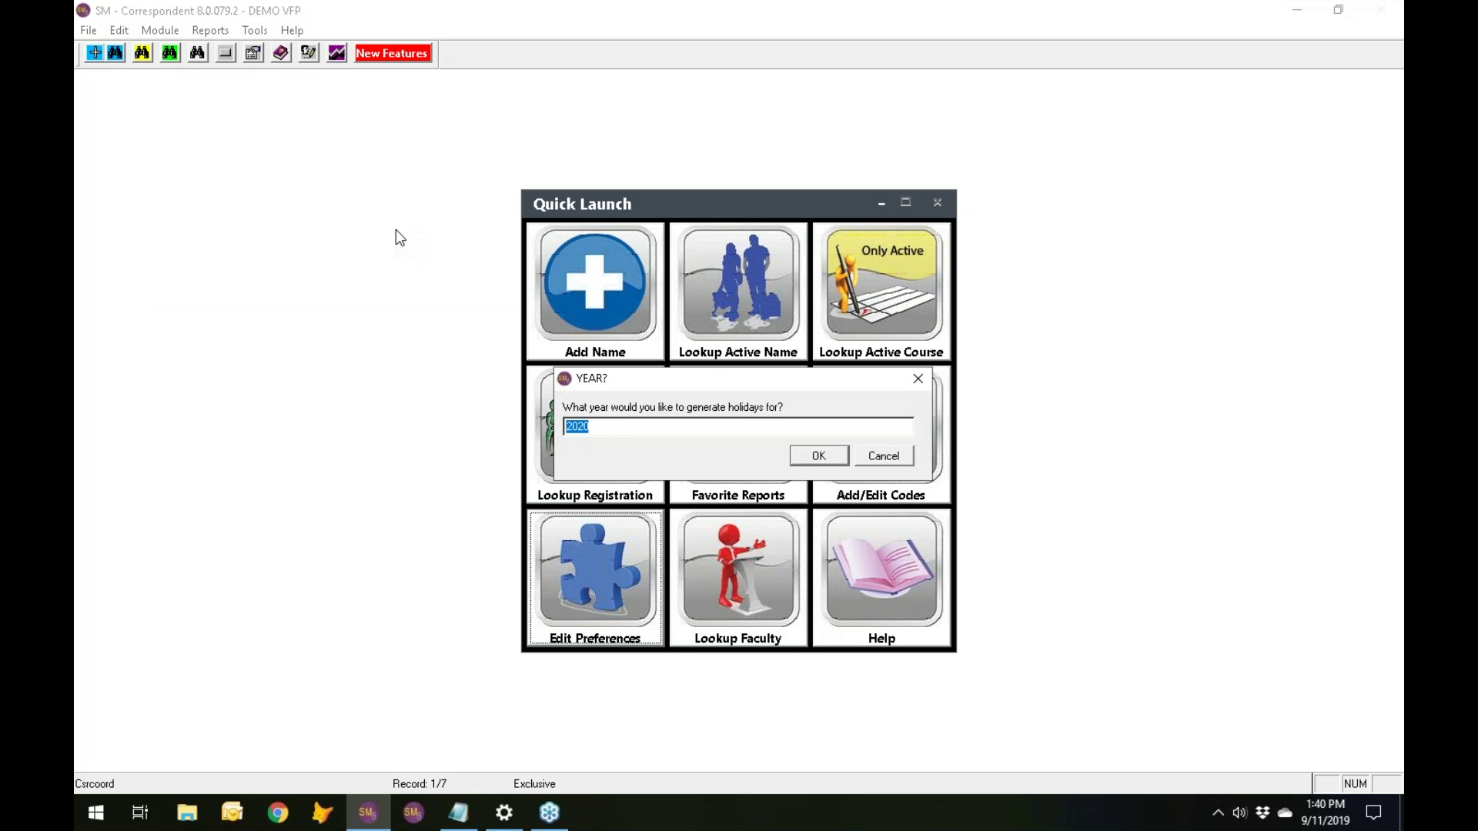
{"action": "left_click_drag", "start_coordinate": [588, 428], "coordinate": [583, 428]}
{"action": "left_click", "coordinate": [835, 459]}
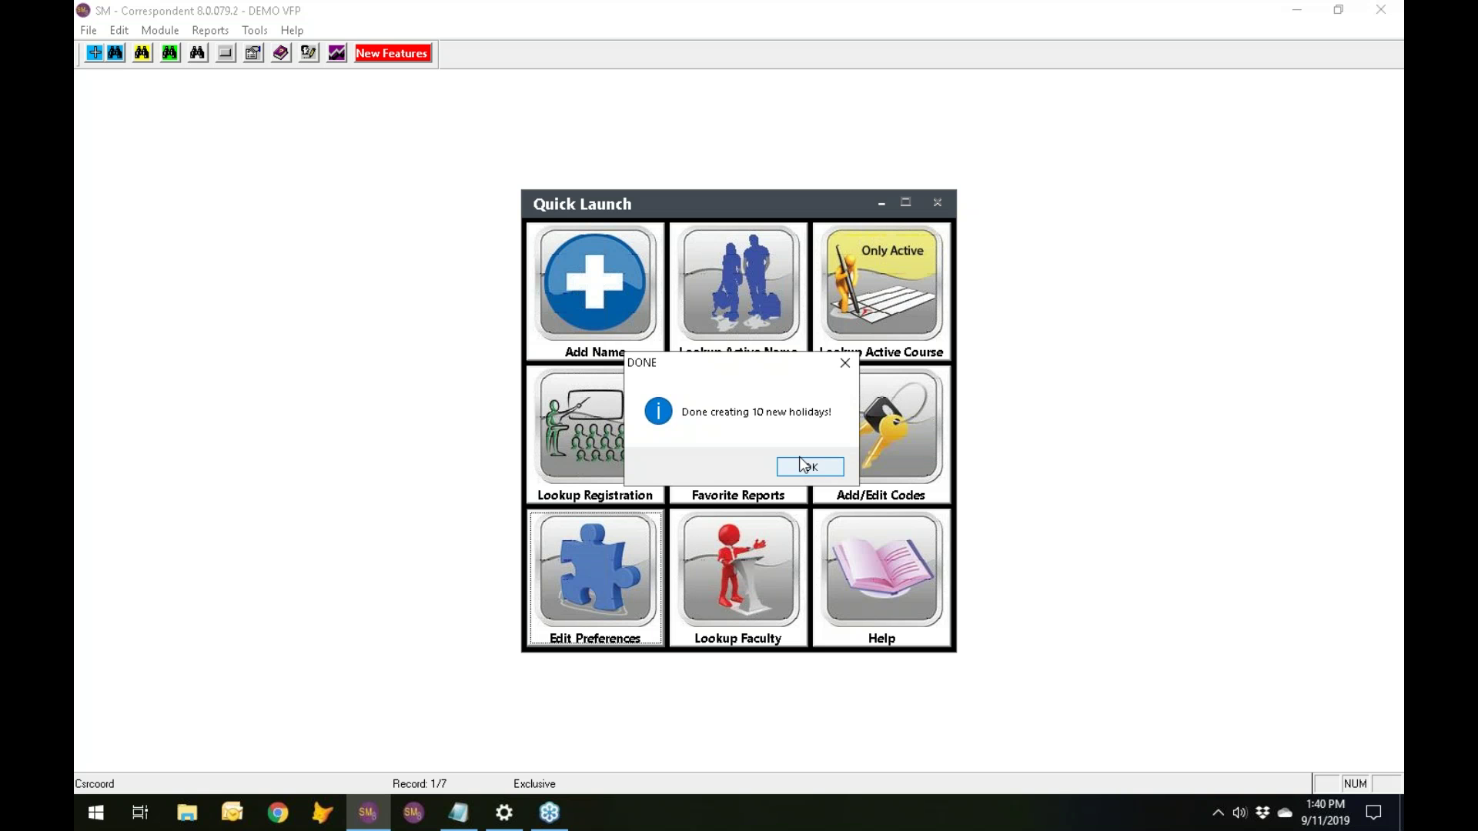
{"action": "left_click", "coordinate": [804, 466]}
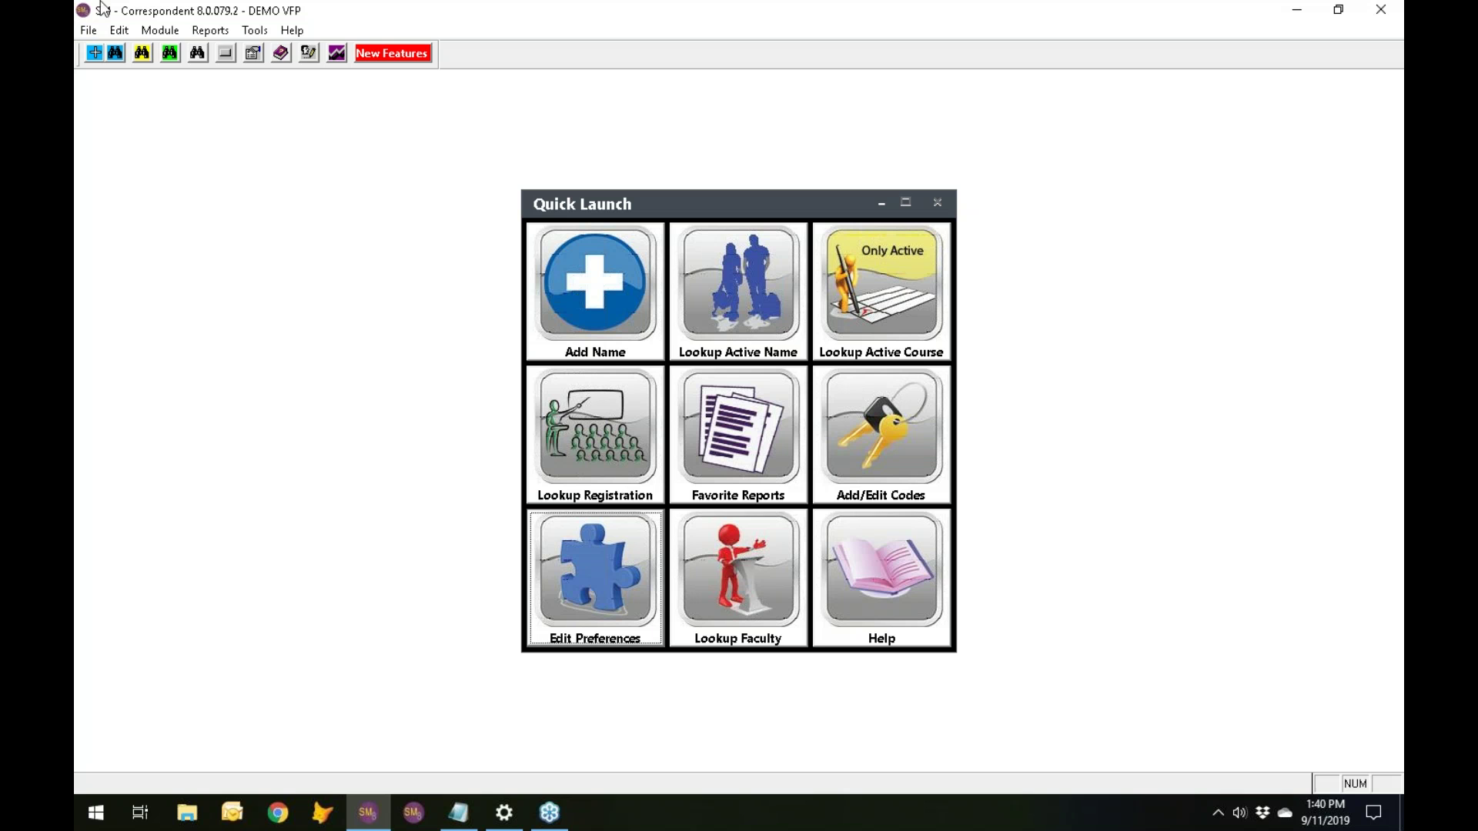
Generate the federal holidays for the year 2021 and dismiss the completion message.
{"action": "left_click", "coordinate": [159, 30]}
{"action": "mouse_move", "coordinate": [201, 193]}
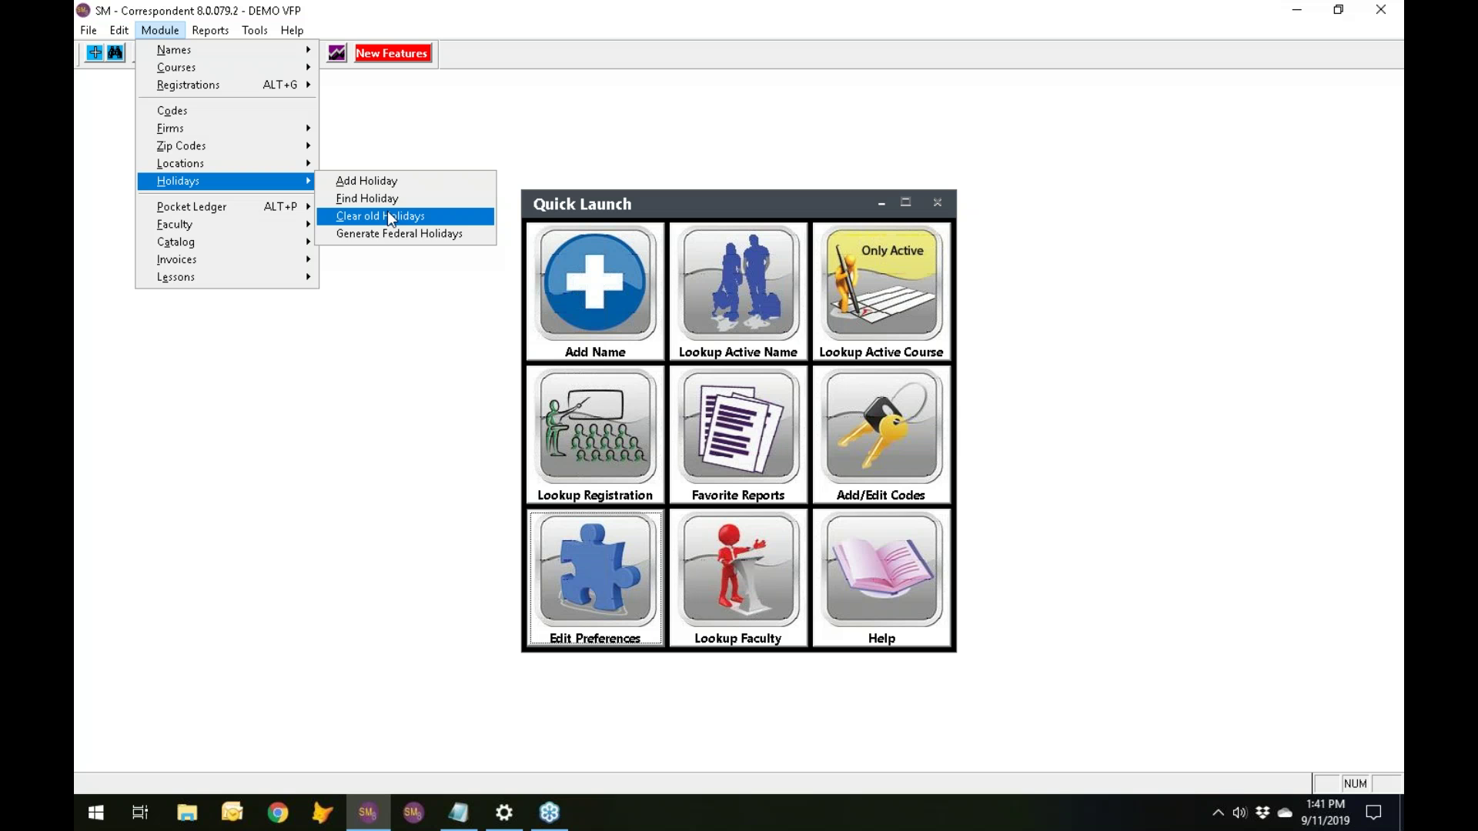
{"action": "left_click", "coordinate": [391, 232]}
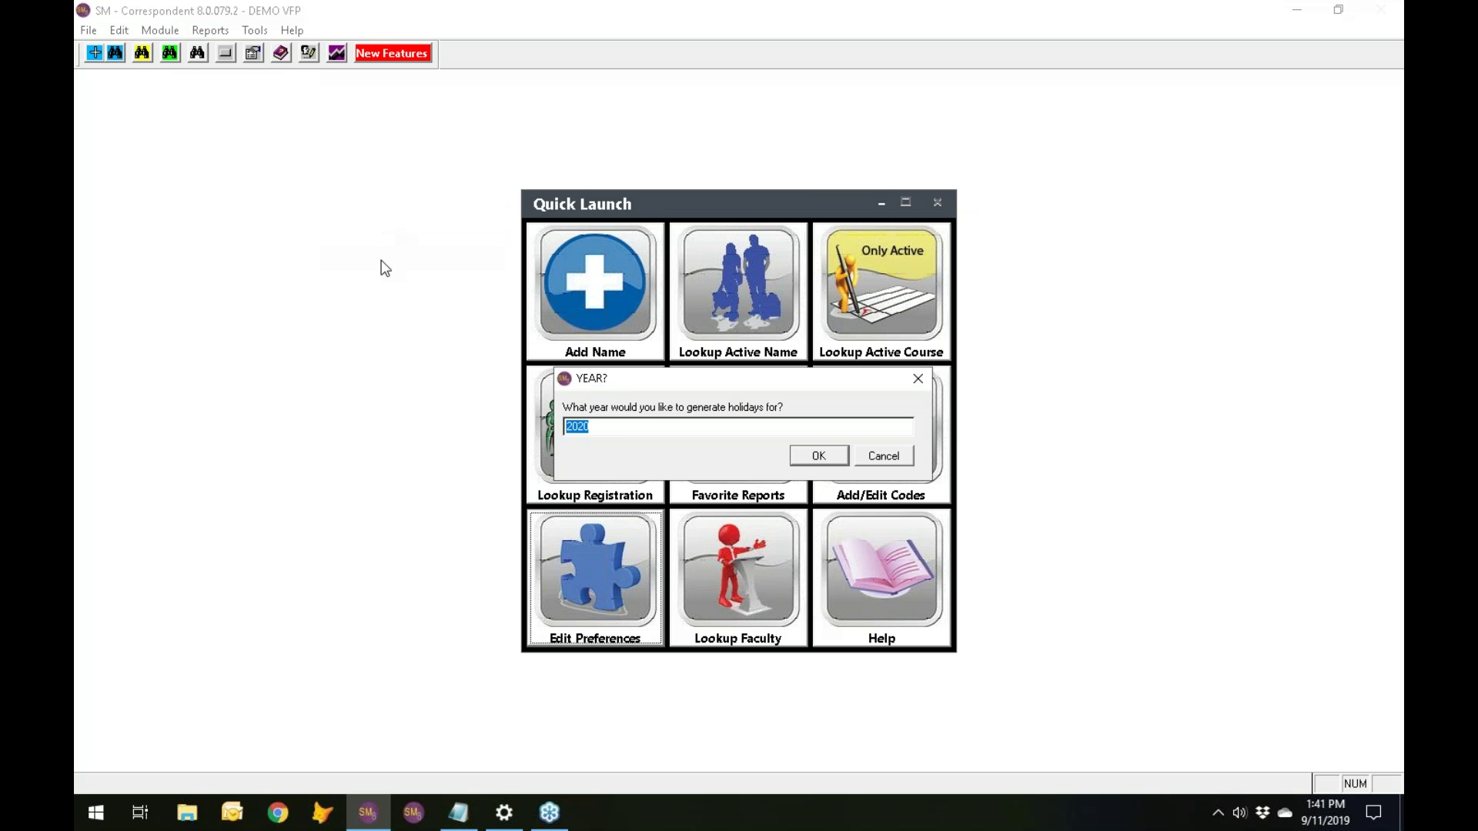
{"action": "left_click", "coordinate": [585, 428]}
{"action": "type", "text": "1"}
{"action": "left_click", "coordinate": [821, 457]}
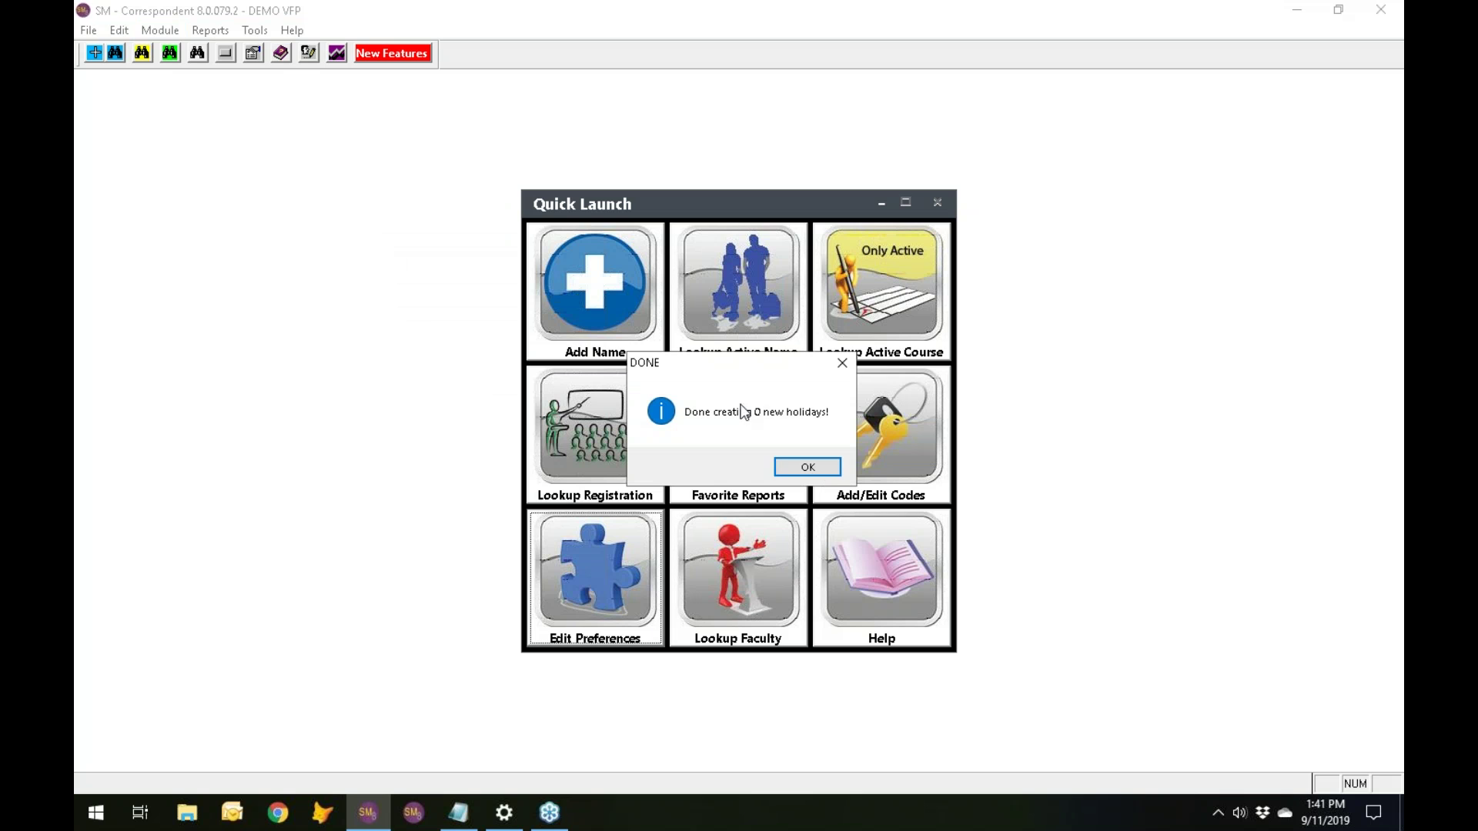
{"action": "left_click", "coordinate": [814, 466]}
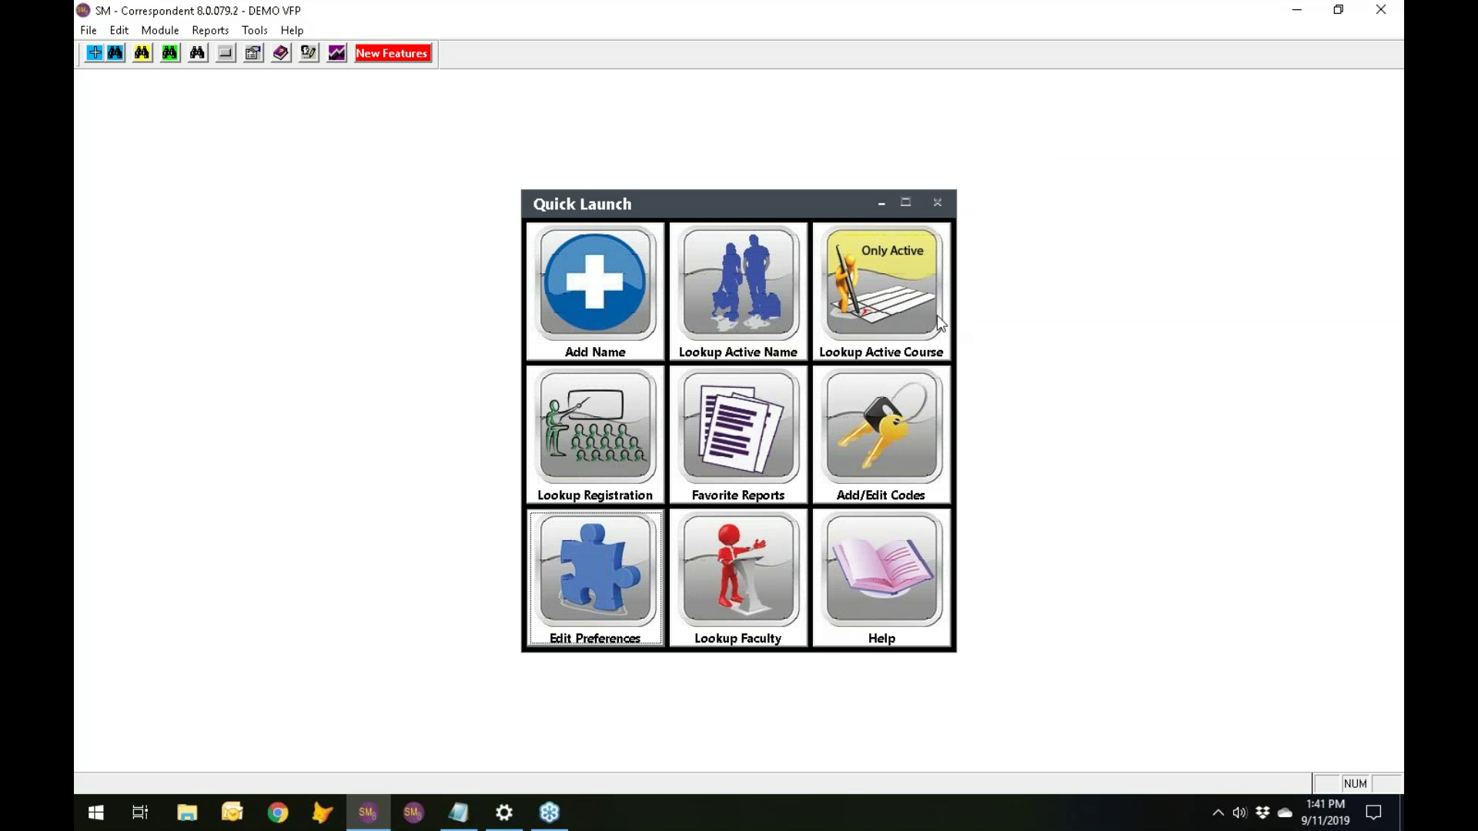
Look up the existing holidays, review the 2020 and 2021 entries at the end of the list, and close the search.
{"action": "left_click", "coordinate": [159, 30]}
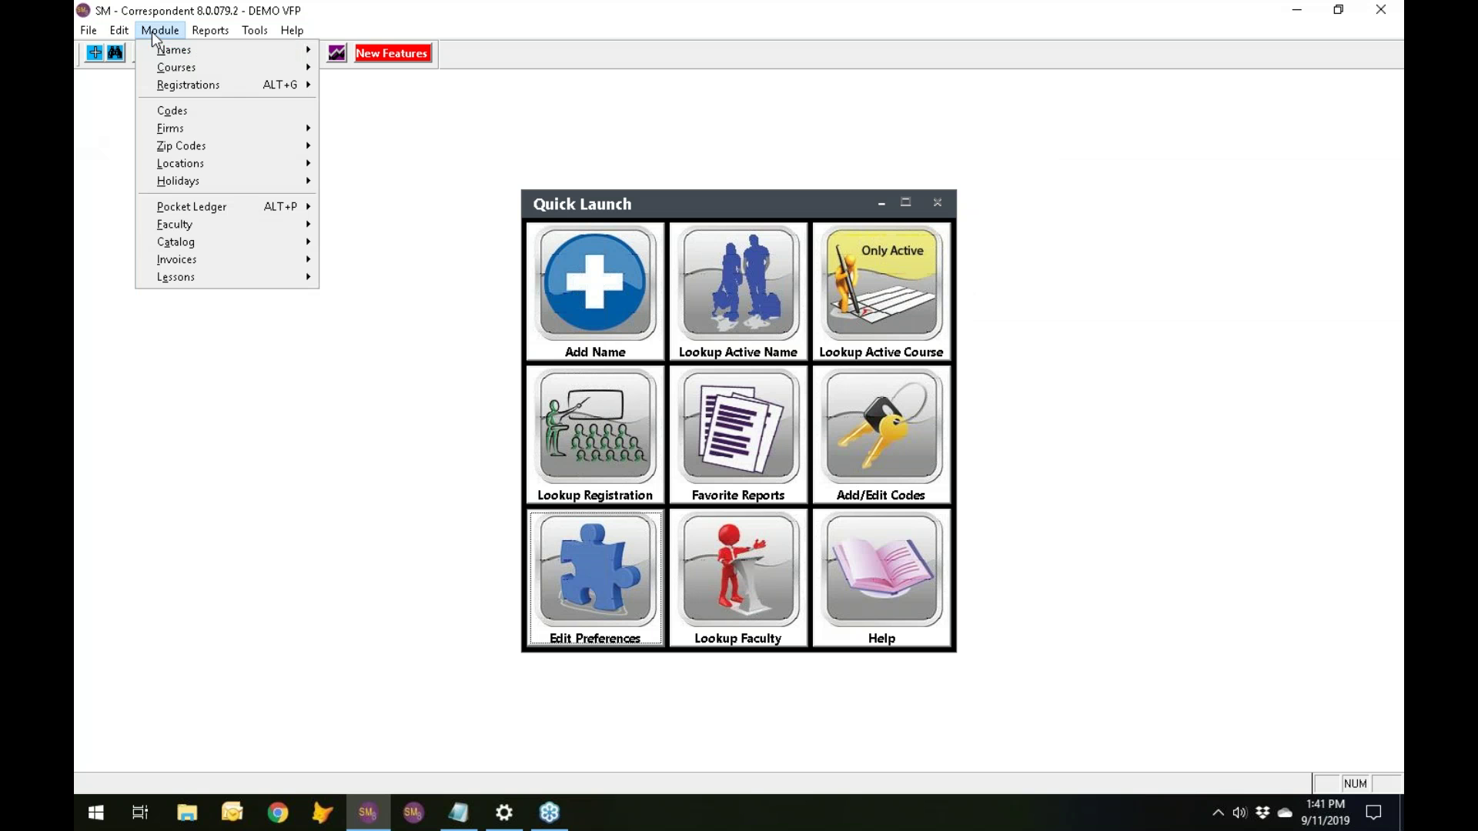
{"action": "mouse_move", "coordinate": [193, 193]}
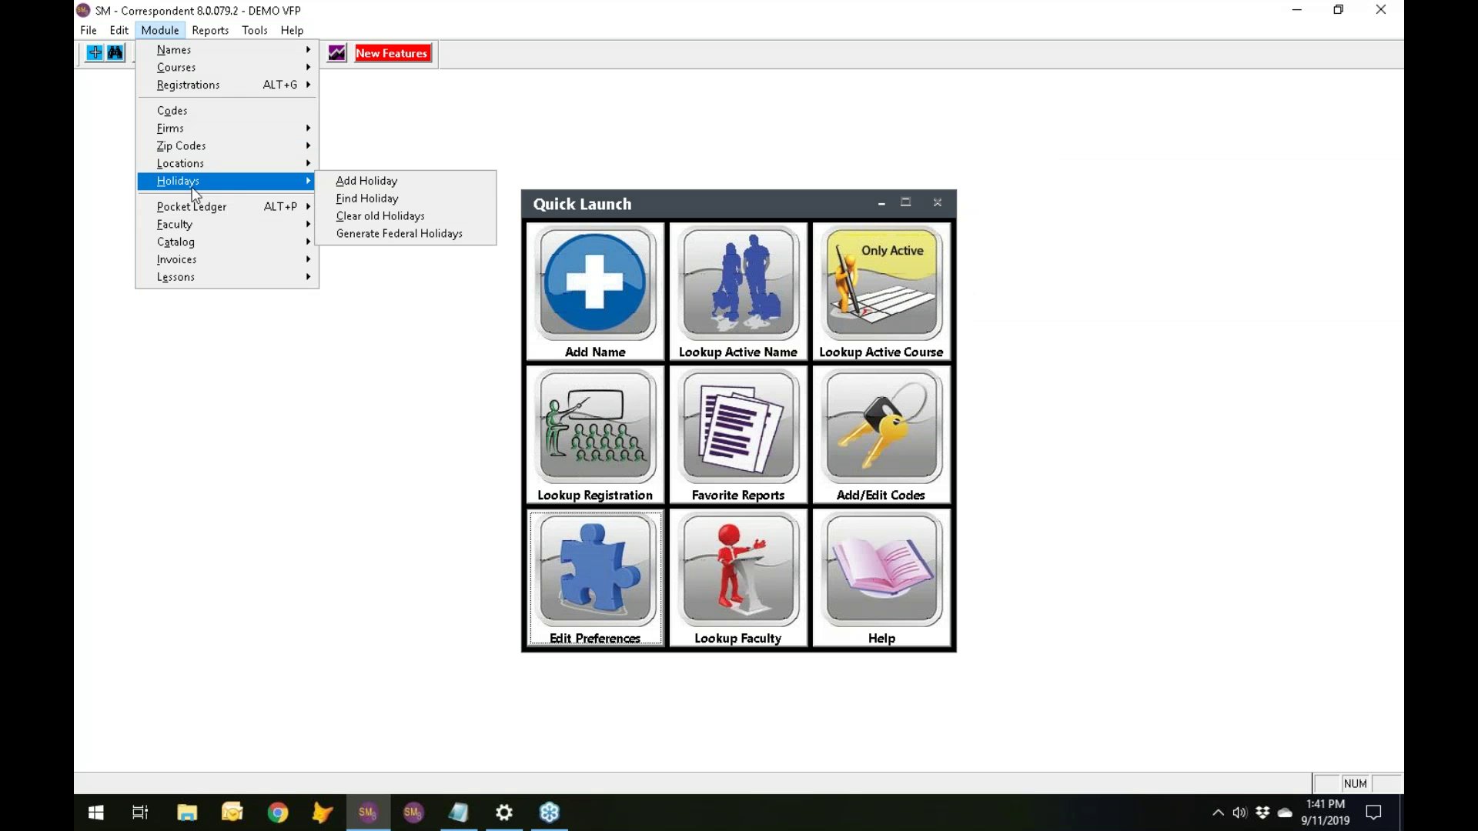
{"action": "left_click", "coordinate": [391, 201]}
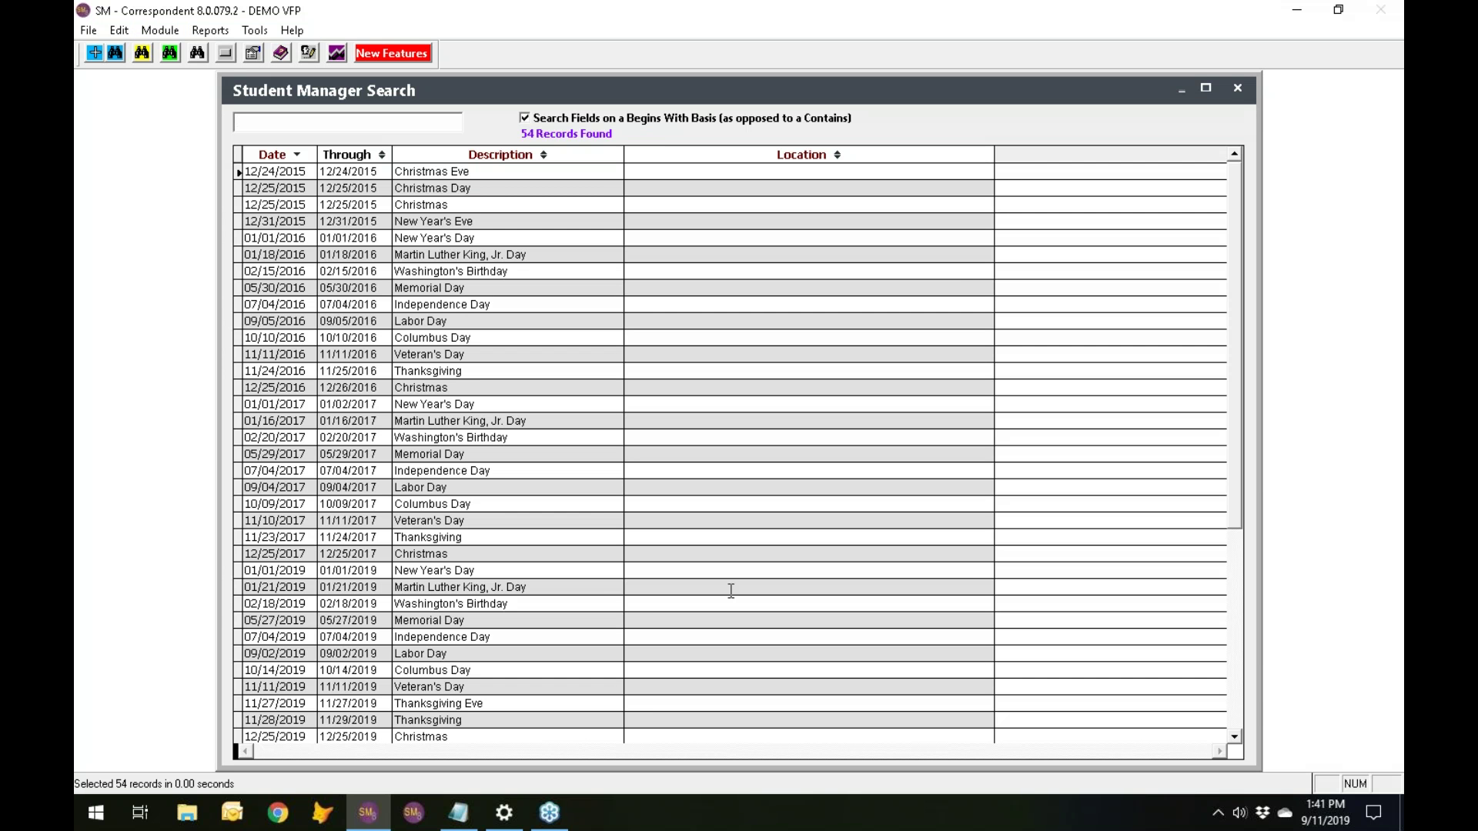
{"action": "left_click", "coordinate": [1237, 692]}
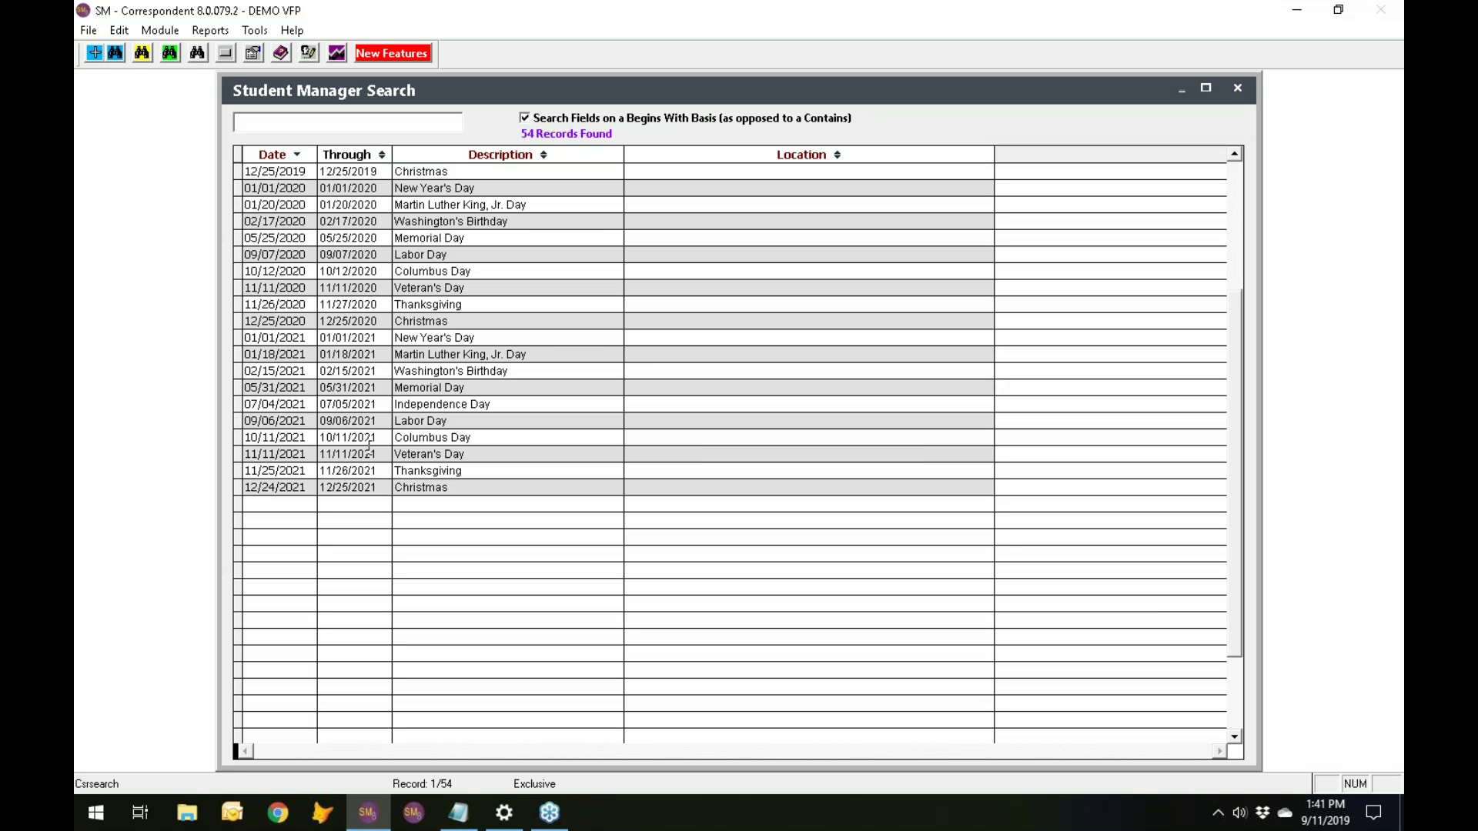
{"action": "left_click", "coordinate": [1236, 91]}
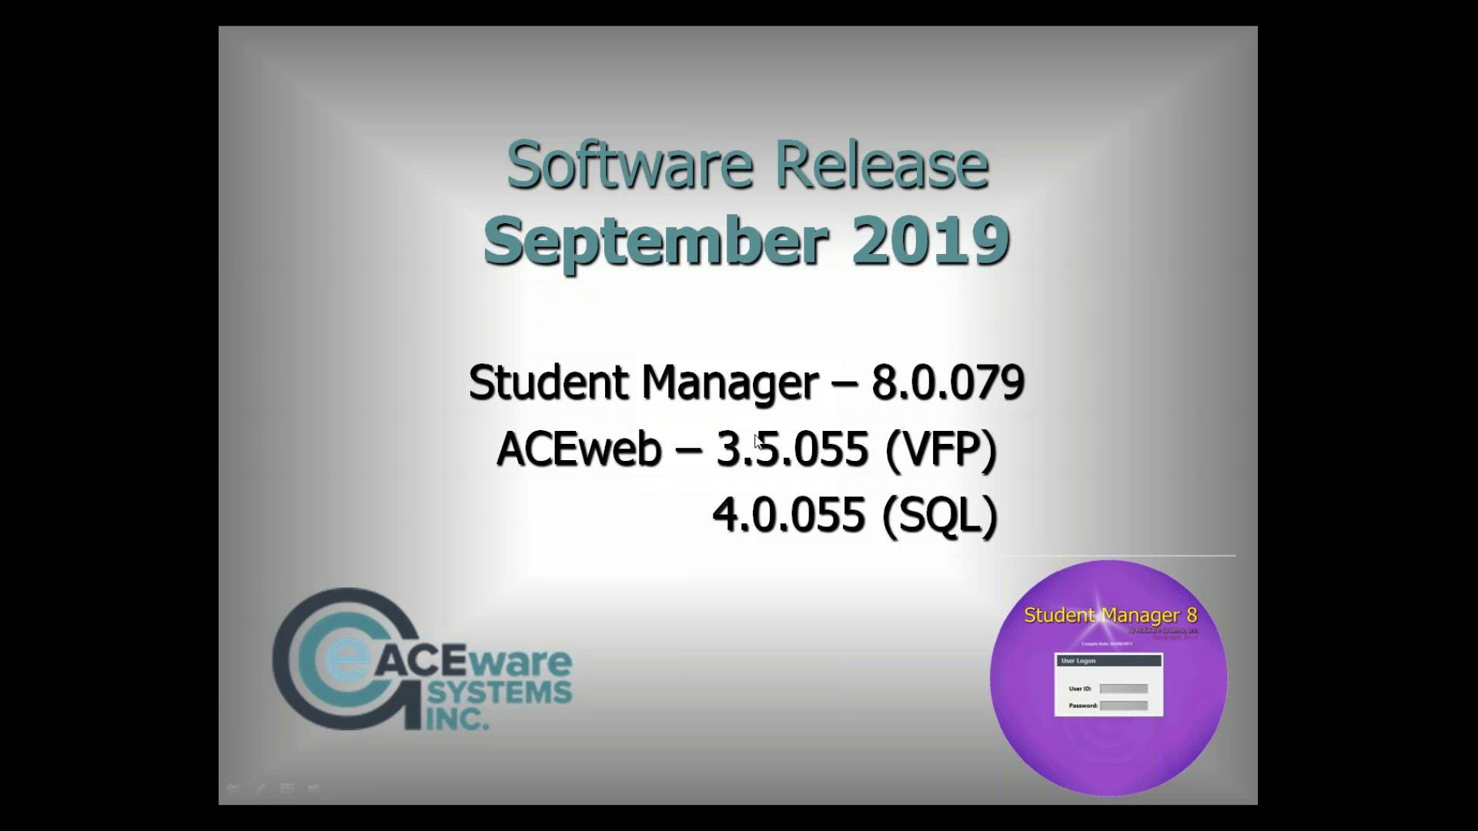
{"action": "left_click", "coordinate": [779, 435]}
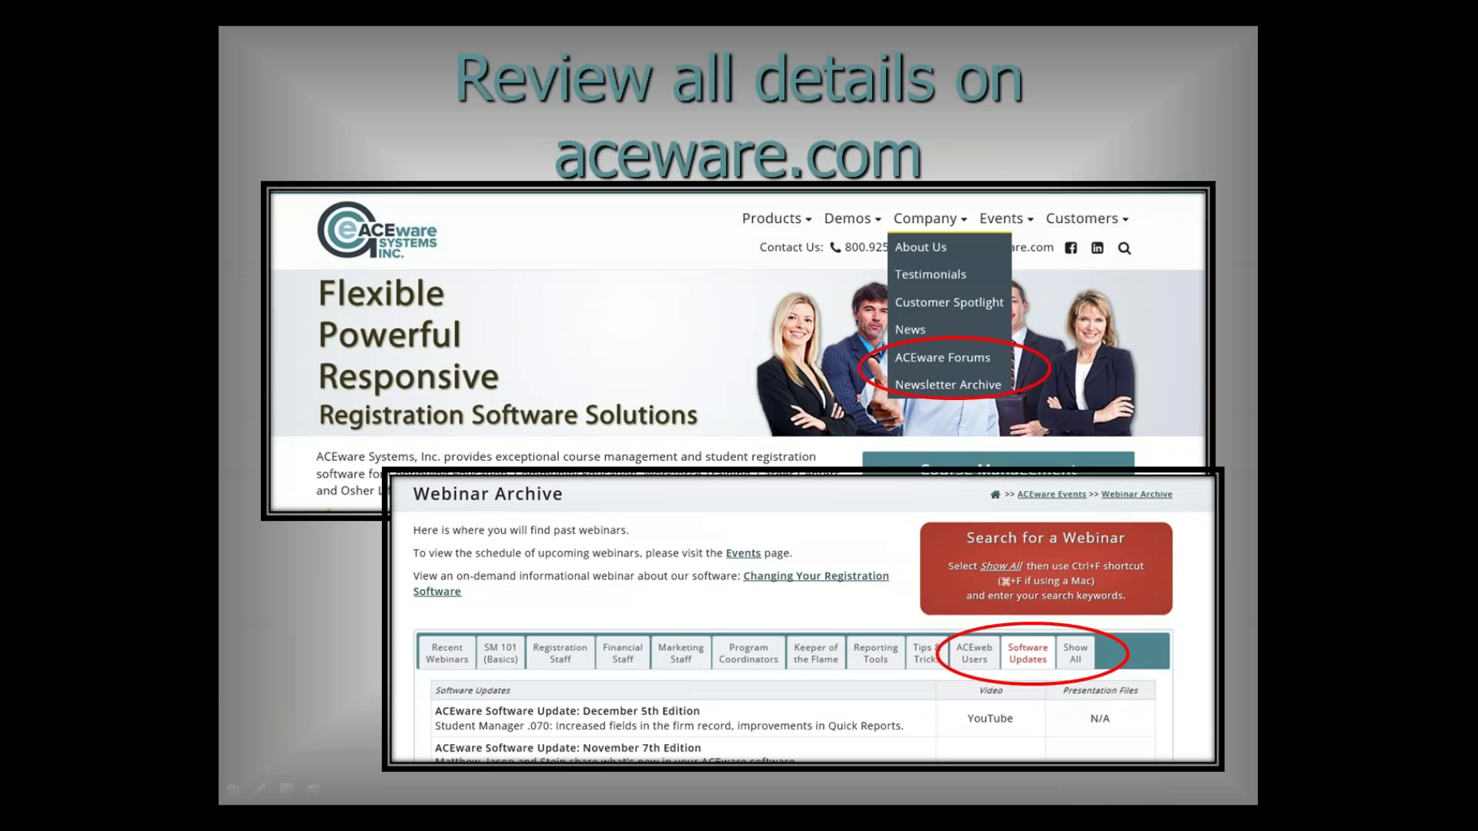